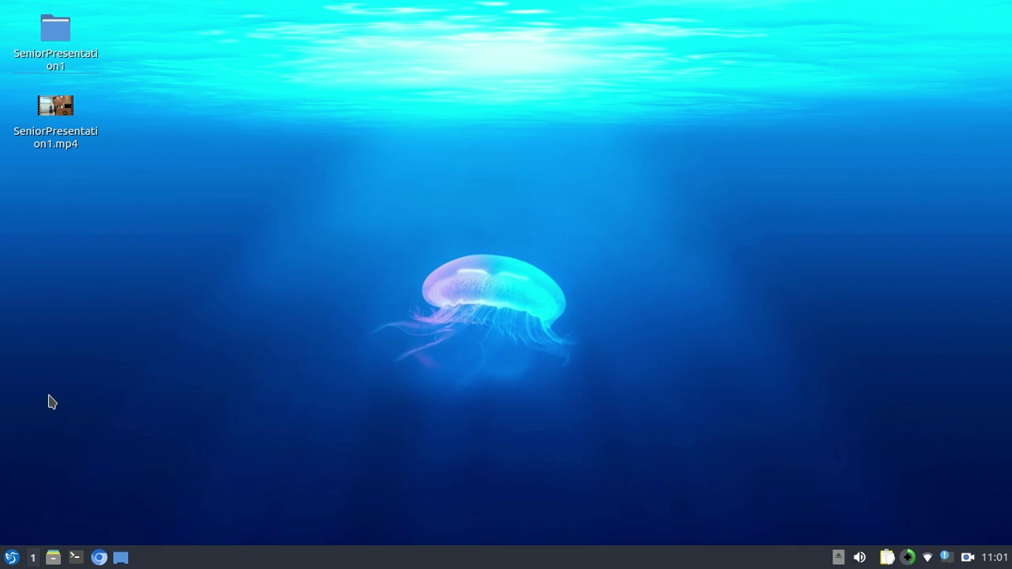
Launch FreeCAD
click(11, 558)
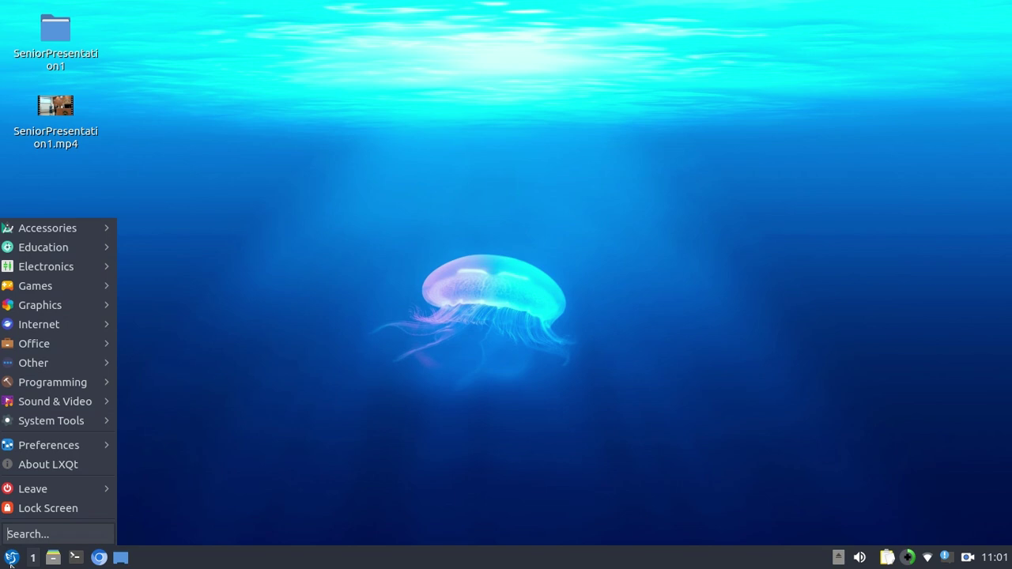
text(free)
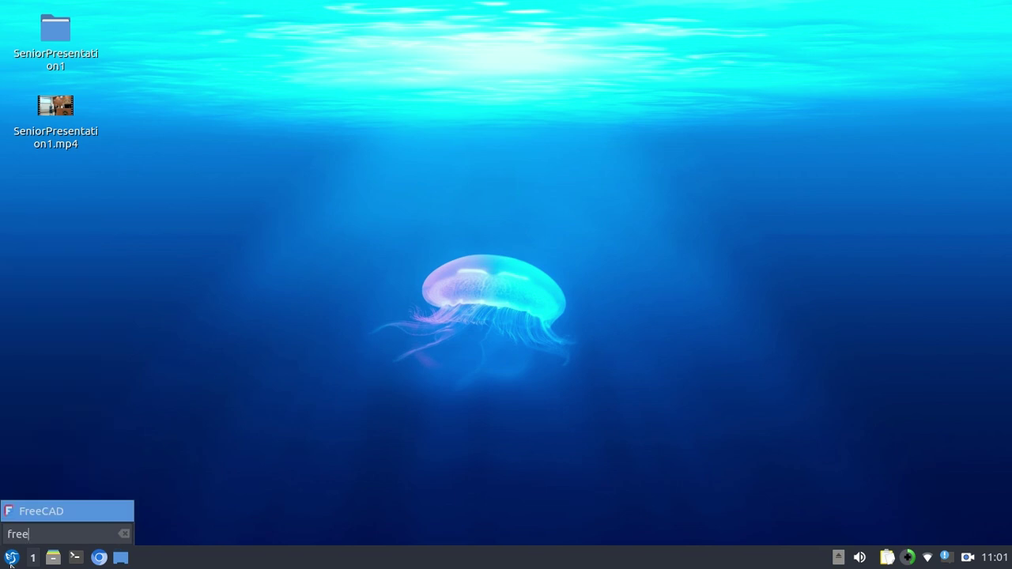
key(Return)
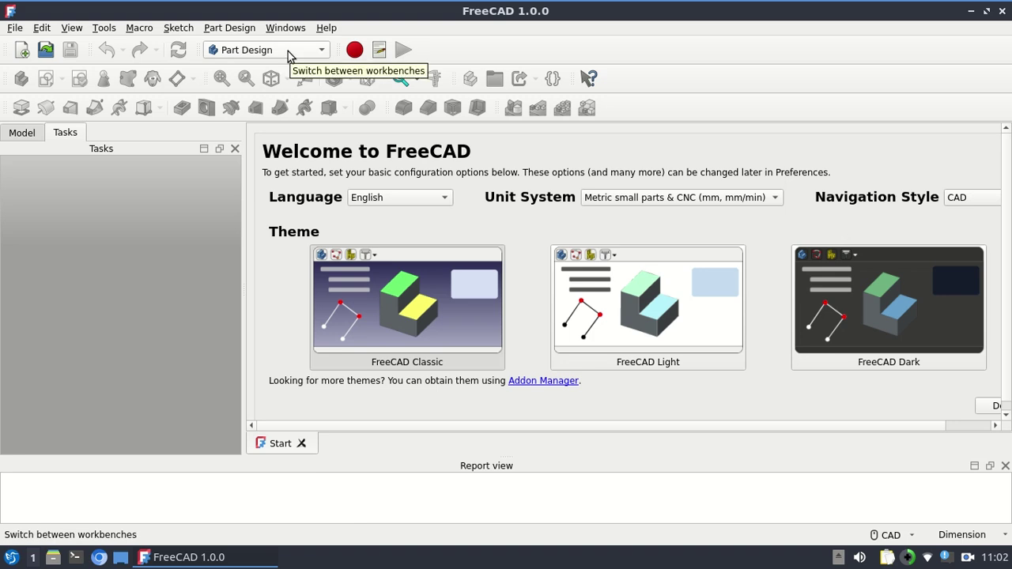
Create a new document and save it in the home folder as cncclass1
click(20, 52)
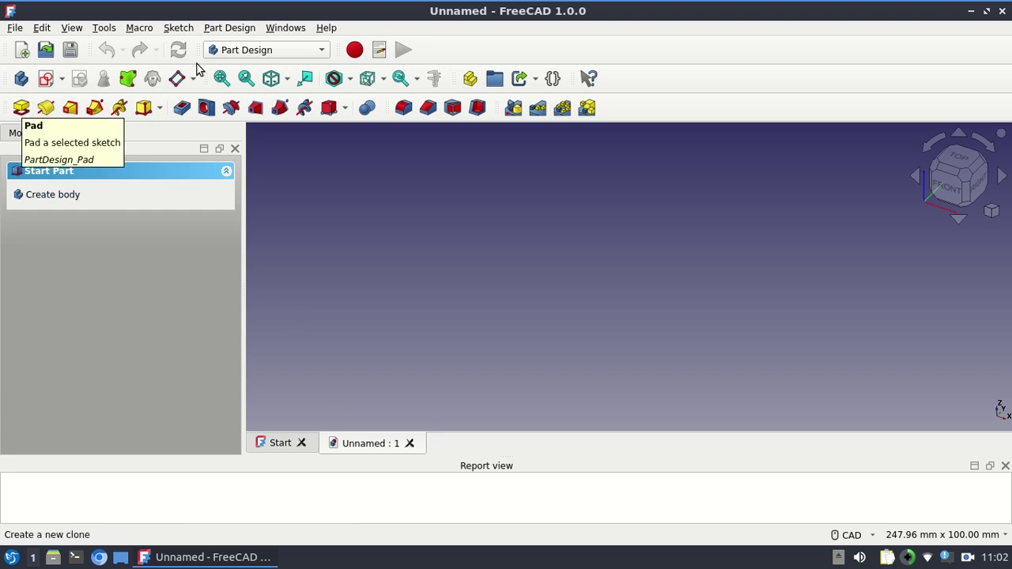
click(14, 29)
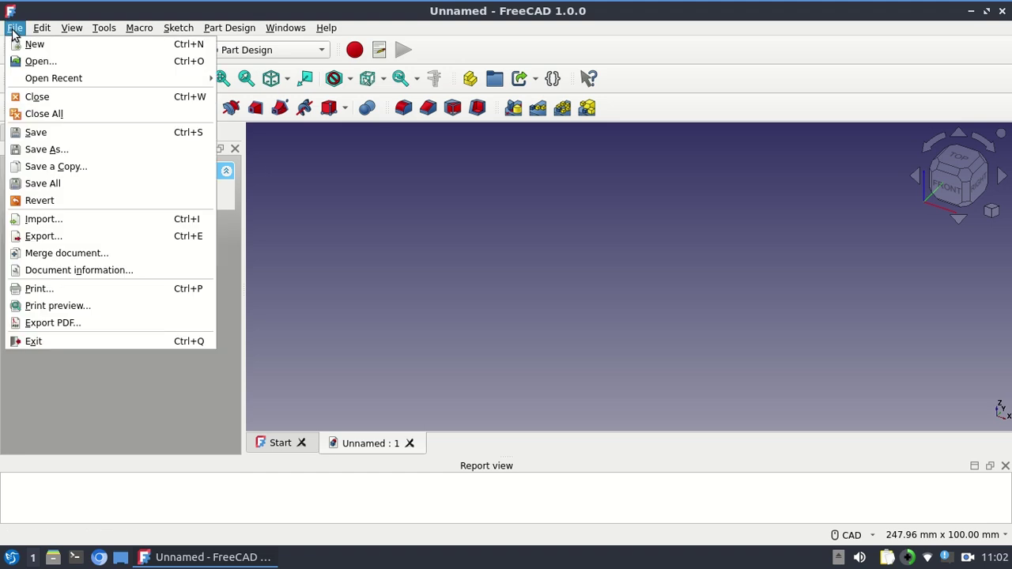
click(36, 132)
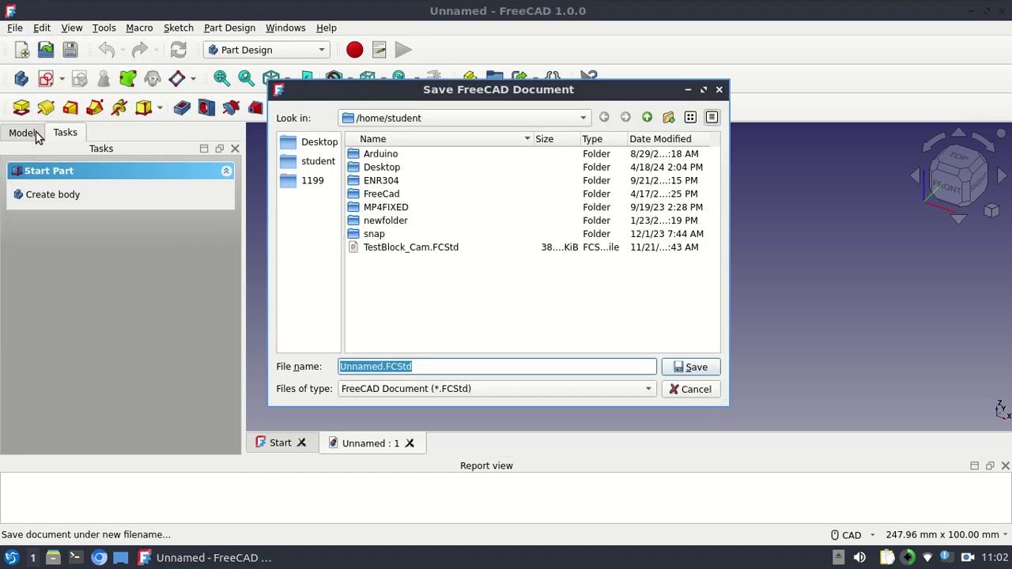
text(cncclass1)
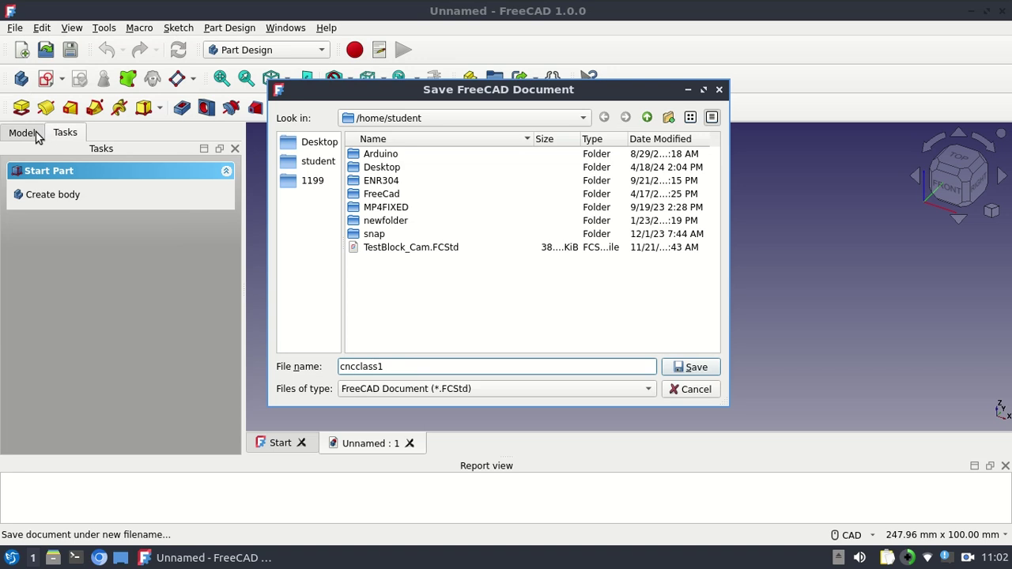
key(Return)
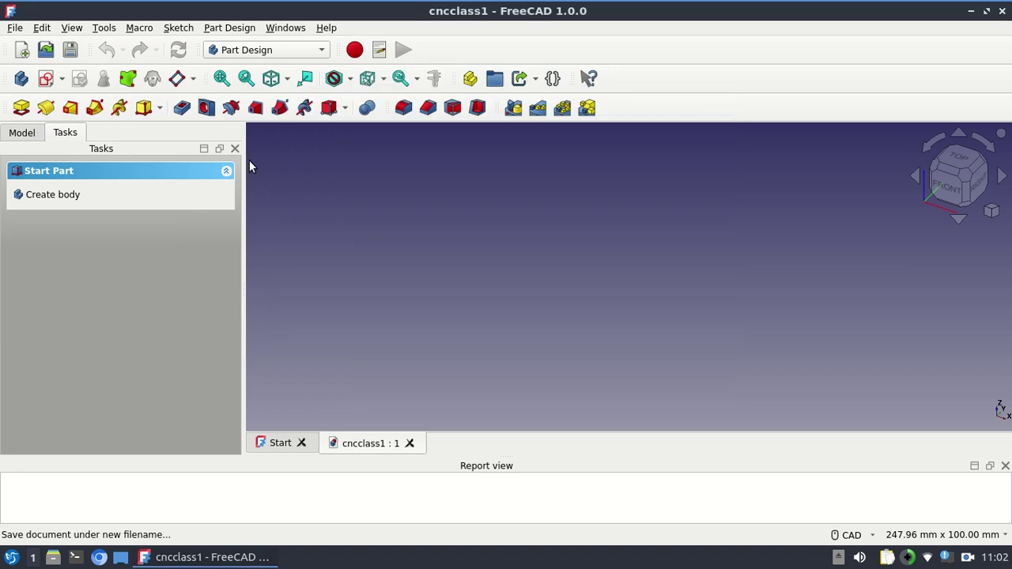
Create a body and start a sketch on its XY plane with the Rectangle tool active
click(22, 78)
click(46, 78)
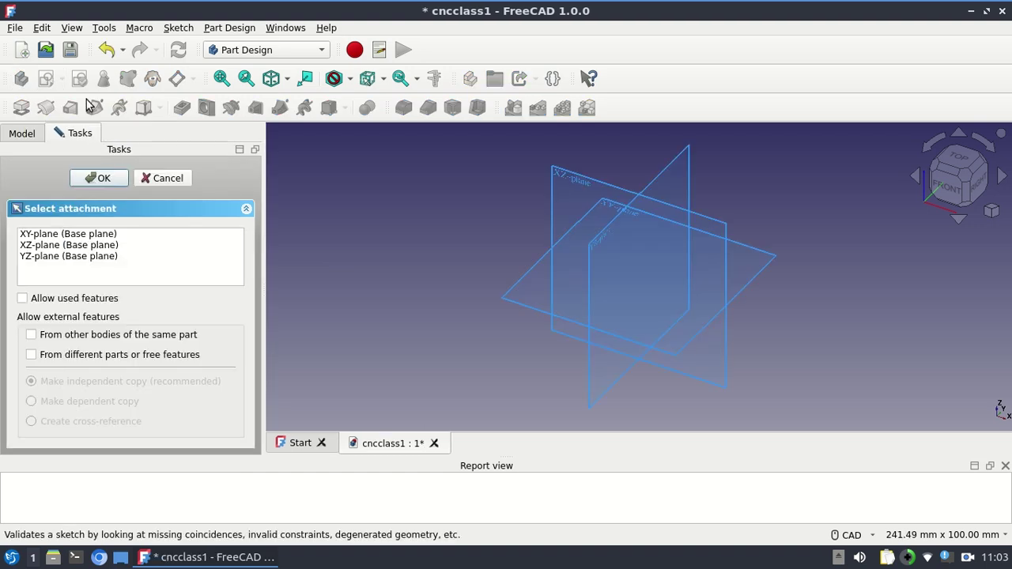
click(508, 295)
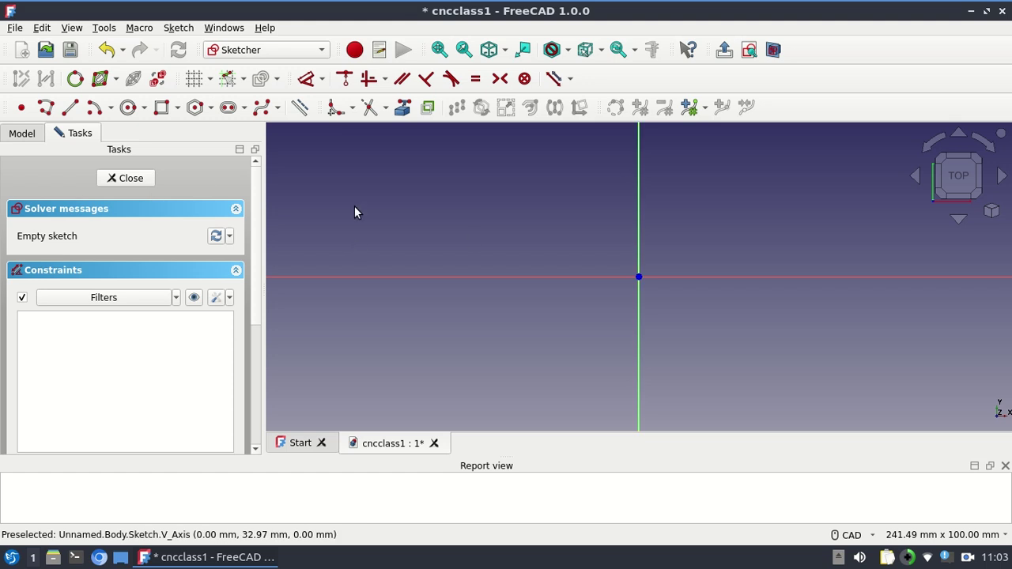
click(161, 108)
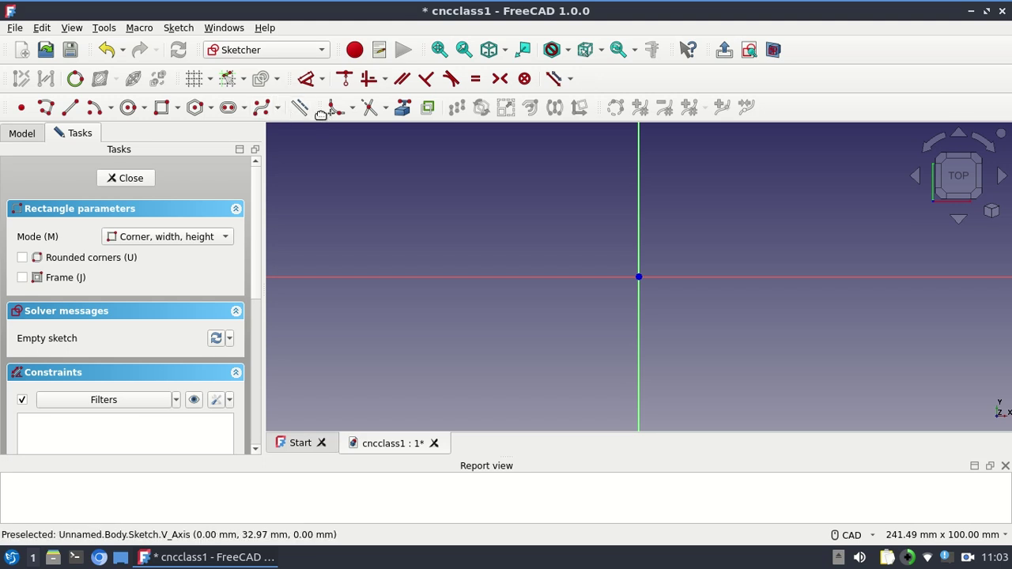
Try moving the sketch tools and geometry toolbars up one row, and return them to their original row
mouse_move(320, 113)
mouse_down()
mouse_move(366, 95)
mouse_move(593, 79)
mouse_up()
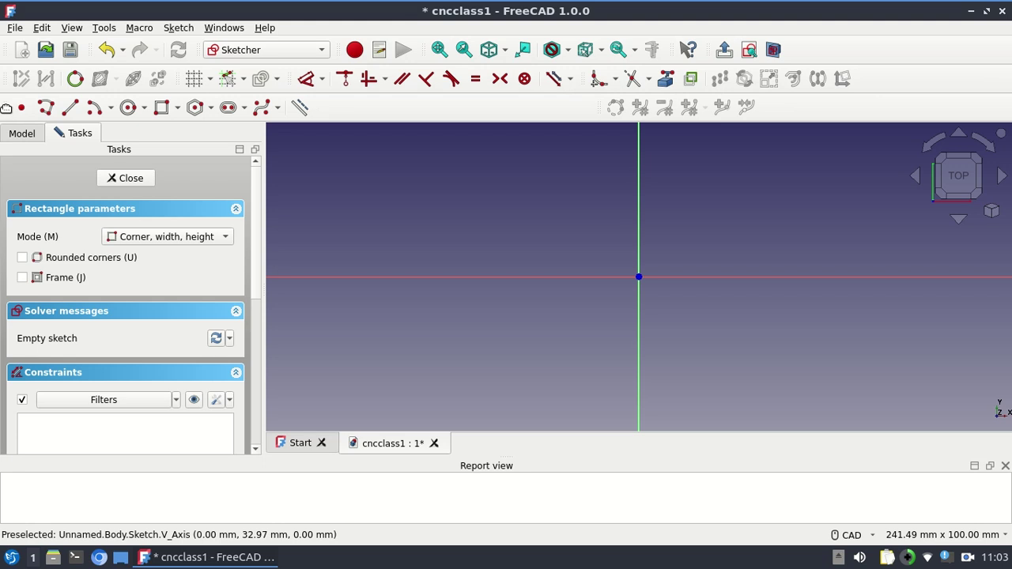
mouse_move(9, 108)
mouse_down()
mouse_move(617, 149)
mouse_move(865, 80)
mouse_up()
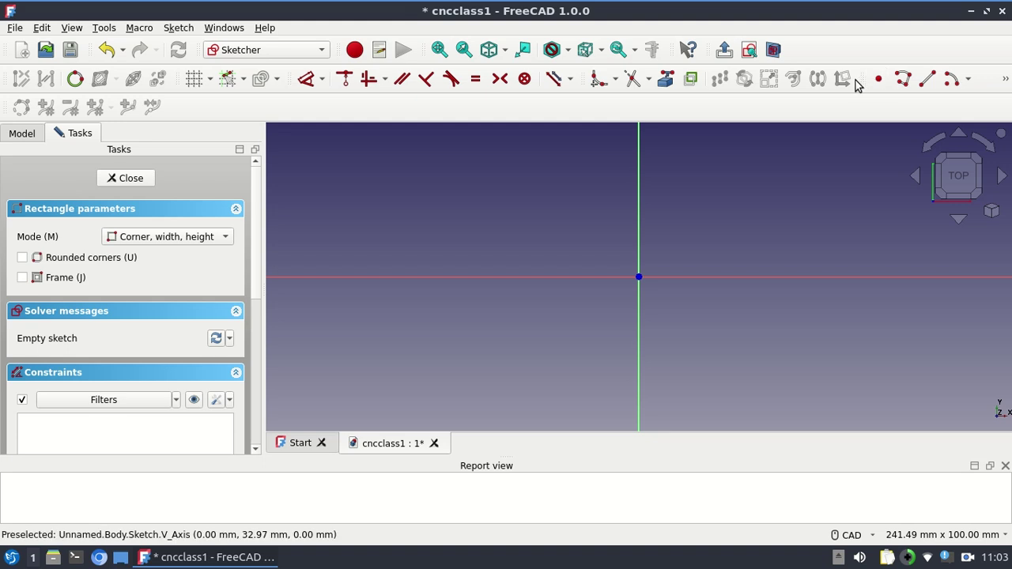
mouse_move(857, 78)
mouse_down()
mouse_move(582, 90)
mouse_move(294, 82)
mouse_move(24, 105)
mouse_up()
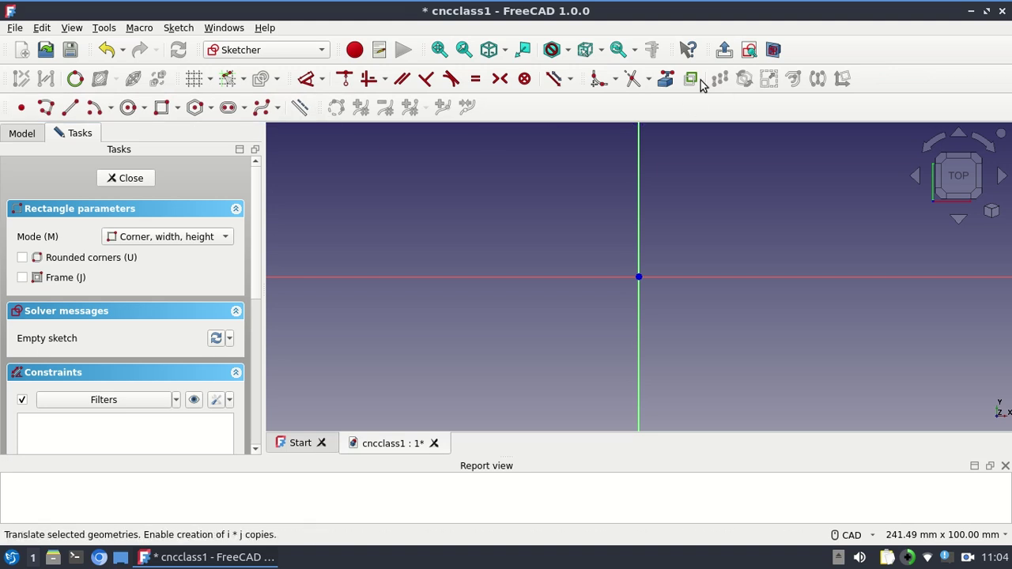
mouse_move(582, 84)
mouse_down()
mouse_move(338, 97)
mouse_move(337, 107)
mouse_up()
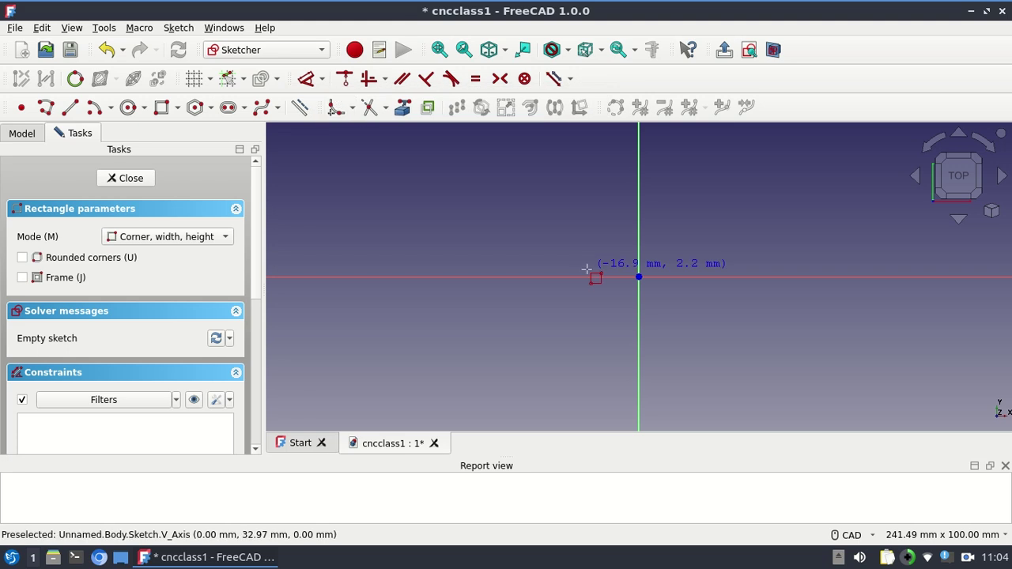
Draw a 100 mm wide, 75 mm high rectangle above and to the right of the sketch origin
click(665, 256)
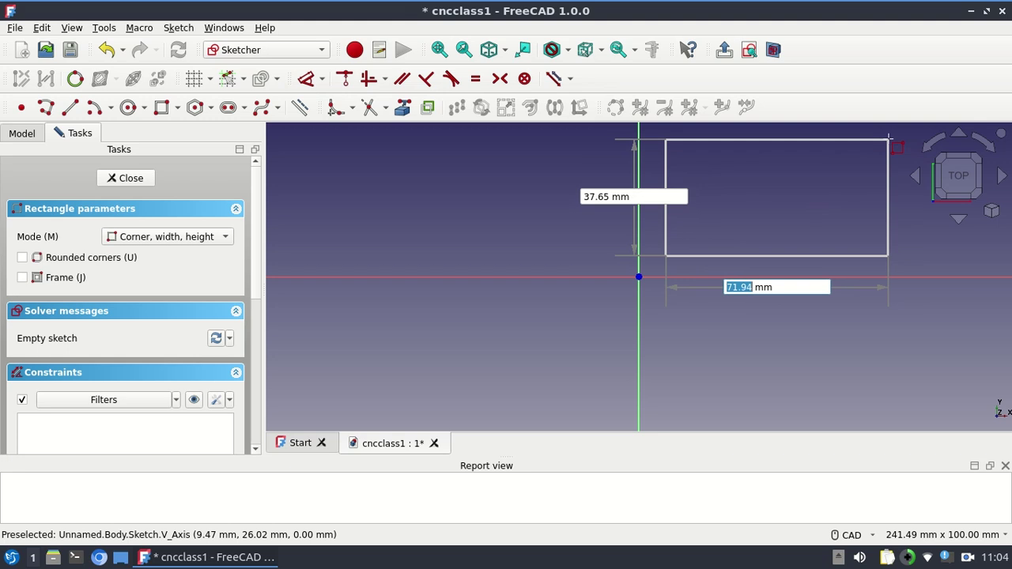
text(100)
key(Tab)
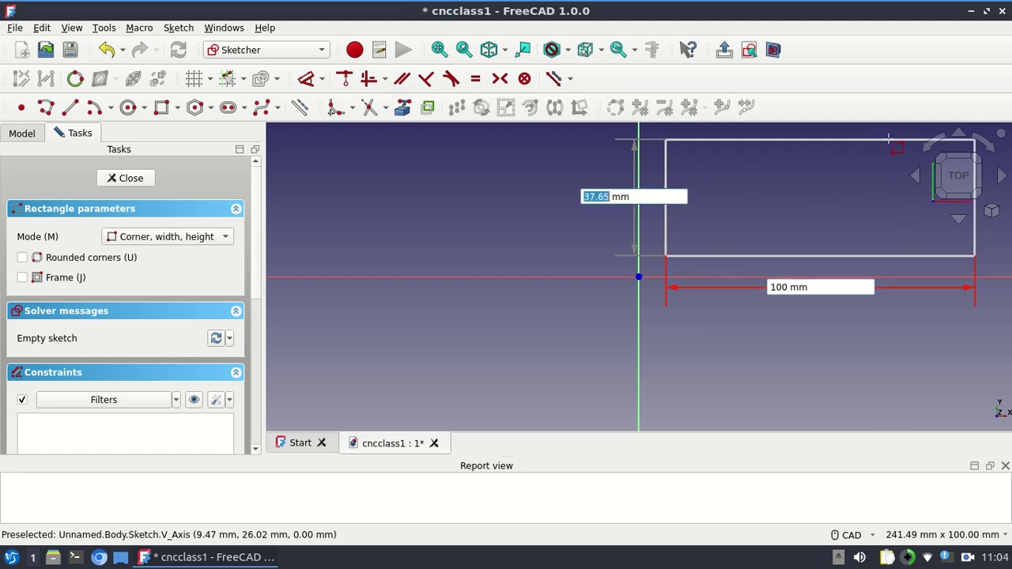
text(75)
key(Return)
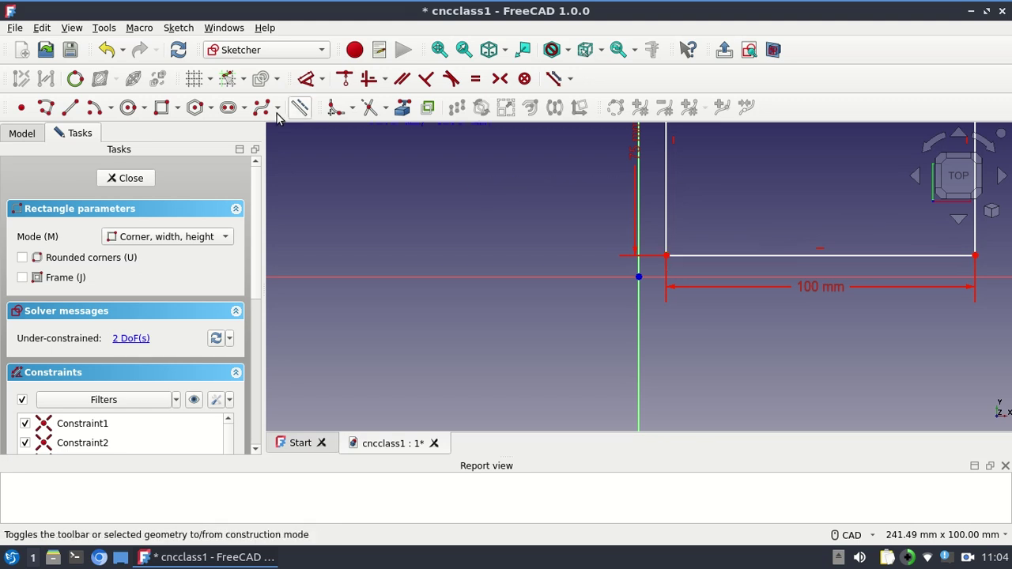
key(Escape)
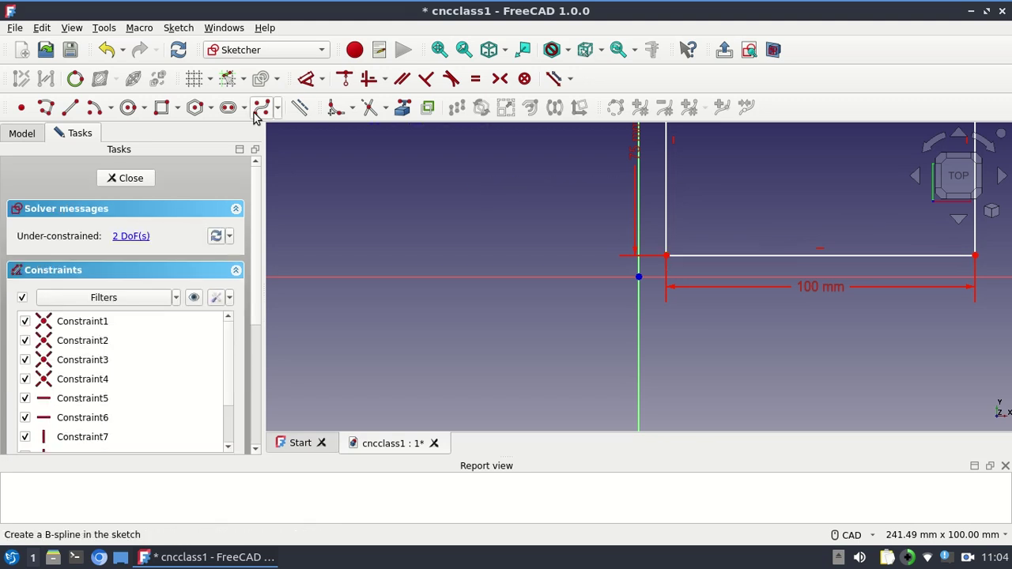
Try to constrain the rectangle's lower-left corner to the sketch origin, and delete the resulting constraint
click(669, 257)
click(665, 257)
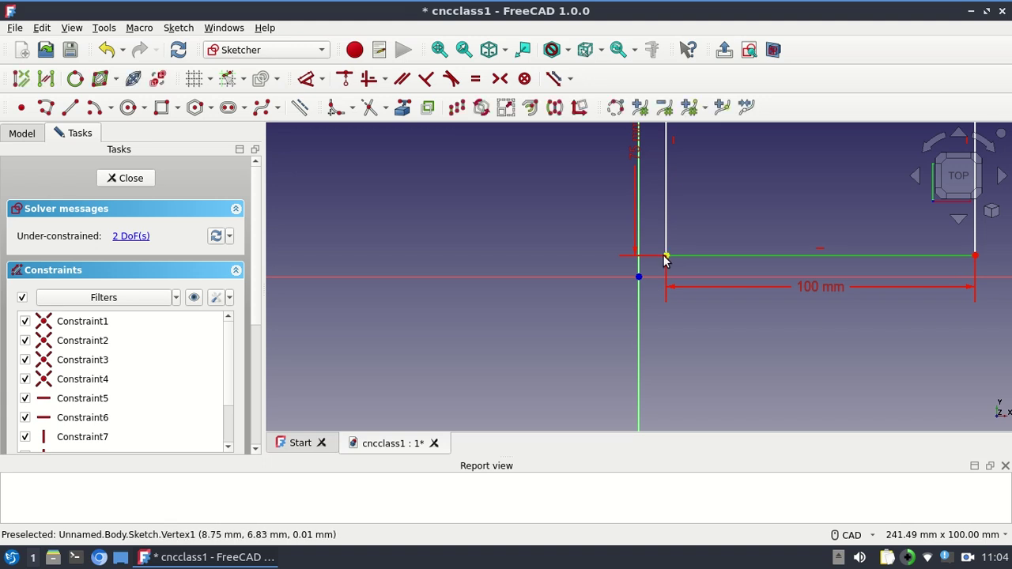
click(638, 276)
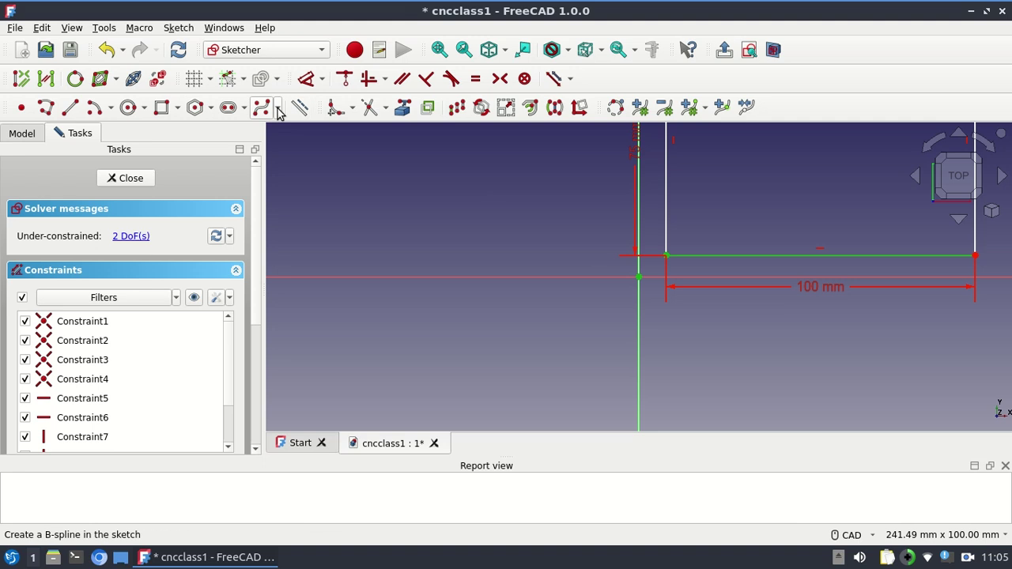
click(343, 79)
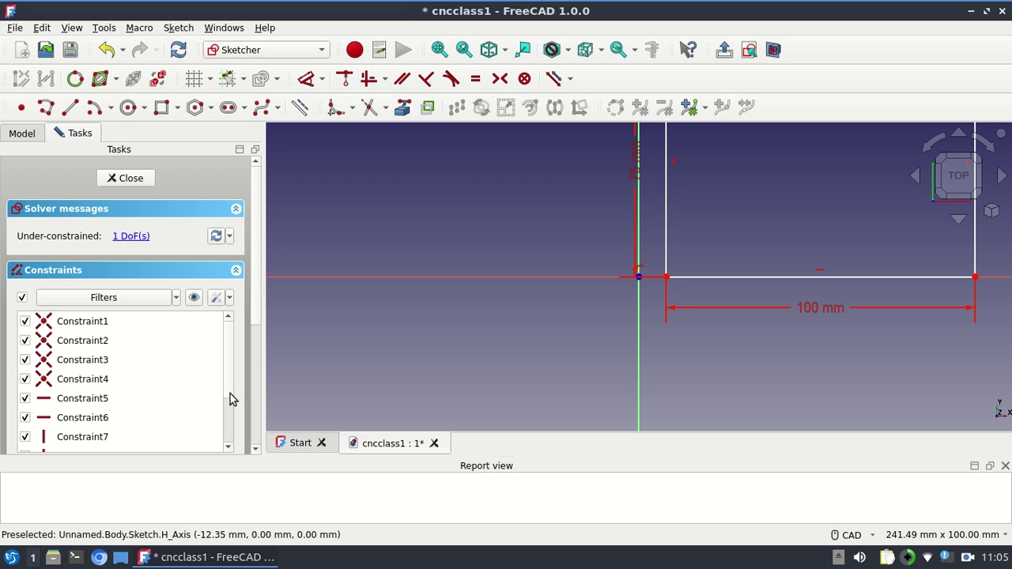
scroll(228, 396, down, 2)
click(93, 439)
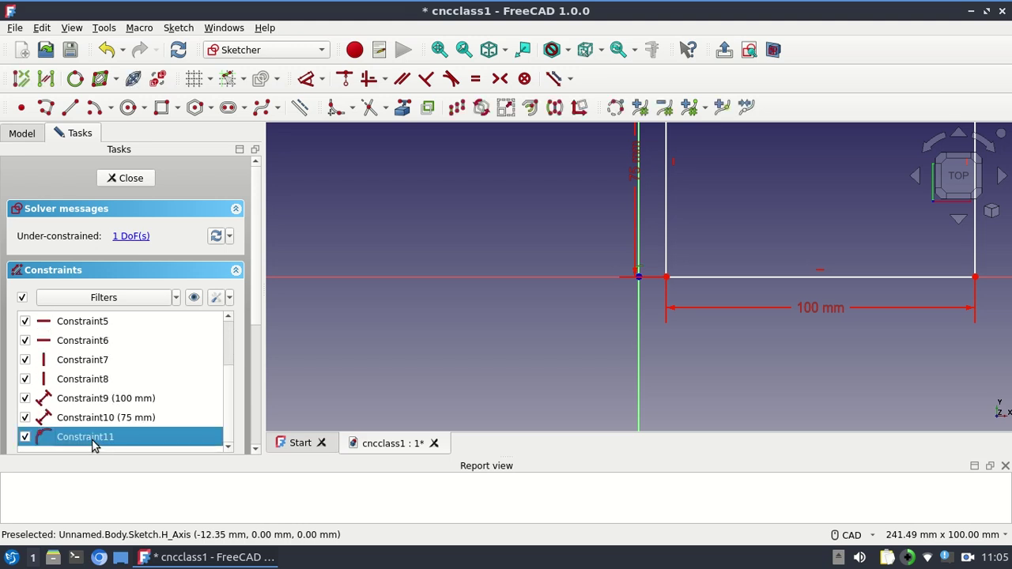
key(Delete)
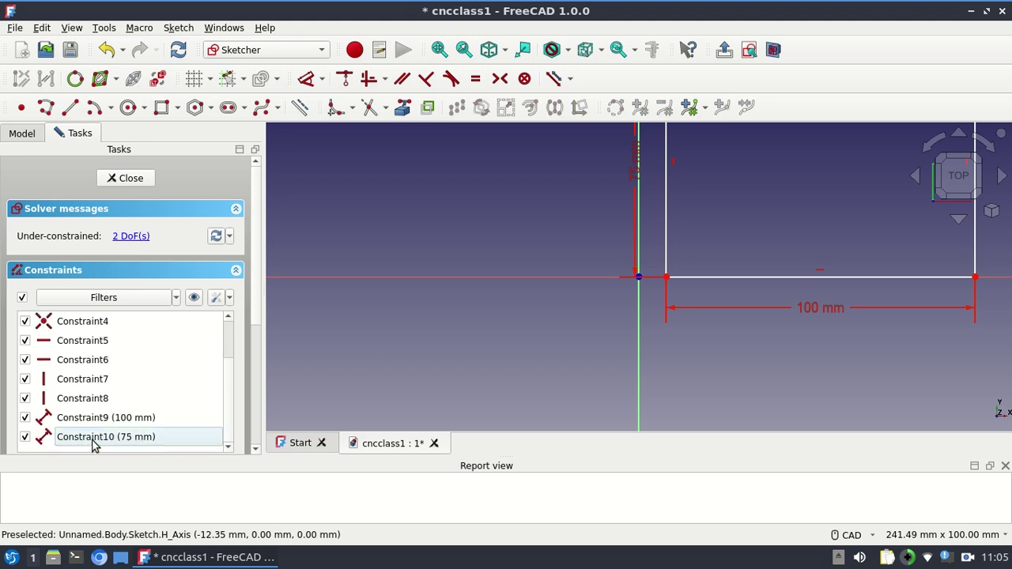
Make the rectangle's lower-left corner coincident with the sketch origin and finish the sketch
click(639, 277)
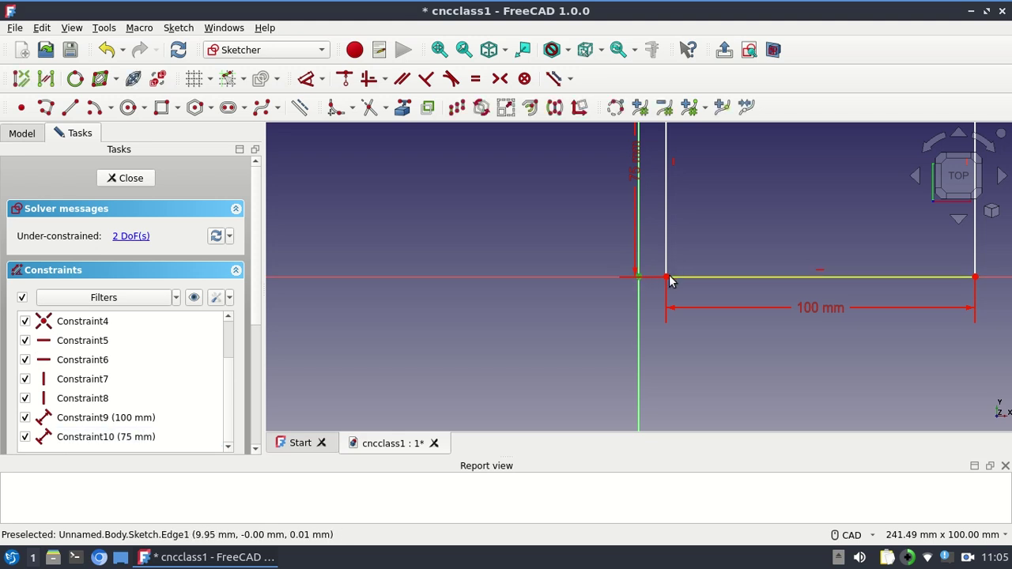
click(667, 278)
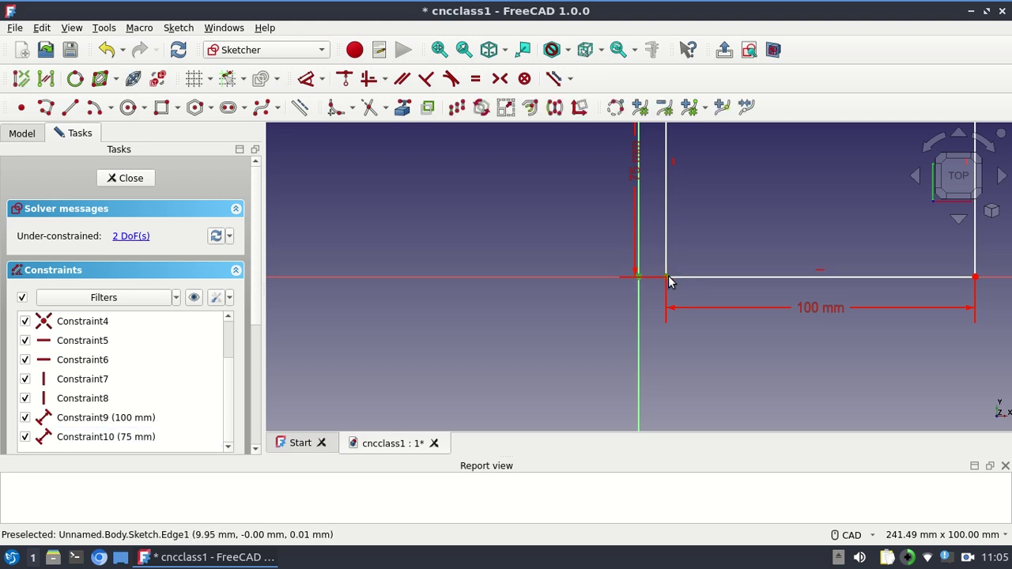
click(343, 79)
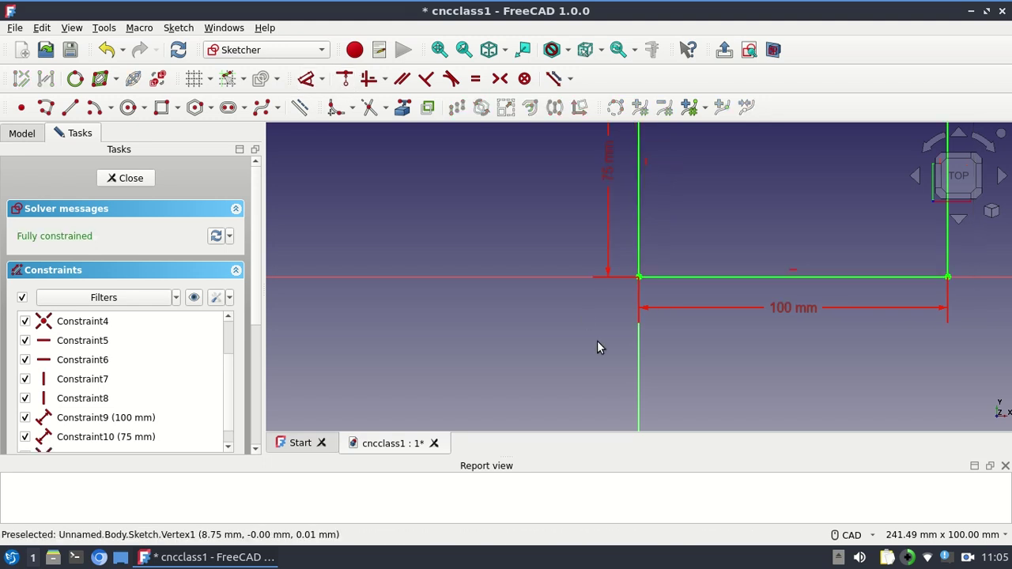
key(Escape)
Pad the rectangle sketch to a length of 0.43 in
click(20, 112)
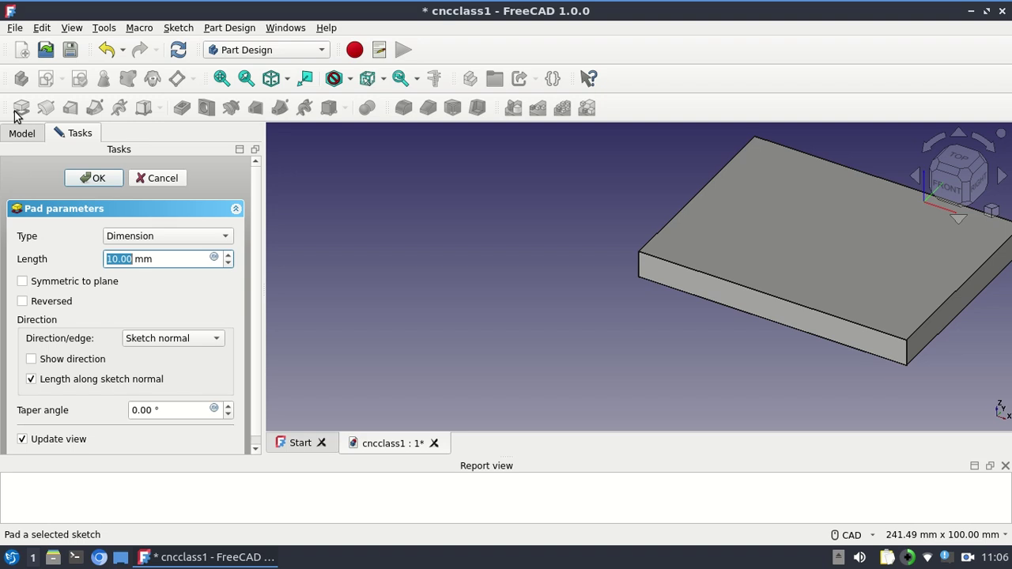
key(BackSpace)
key(Delete)
key(Delete)
key(Delete)
text(0.43 in)
key(Return)
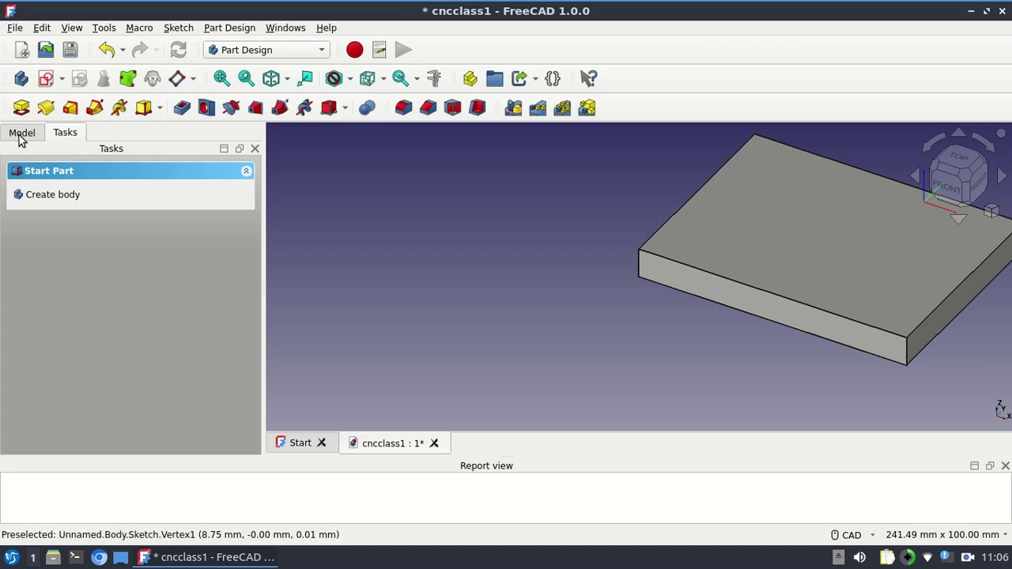
Reopen the pad for editing, switch the unit system to Standard (mm, kg, s, °), and accept the pad
click(20, 133)
double_click(79, 203)
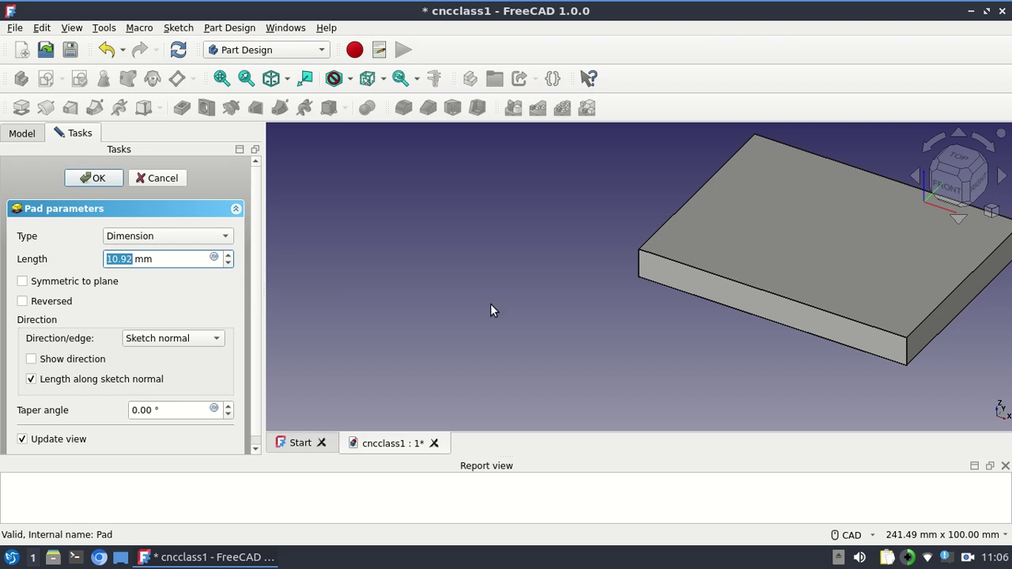
click(908, 537)
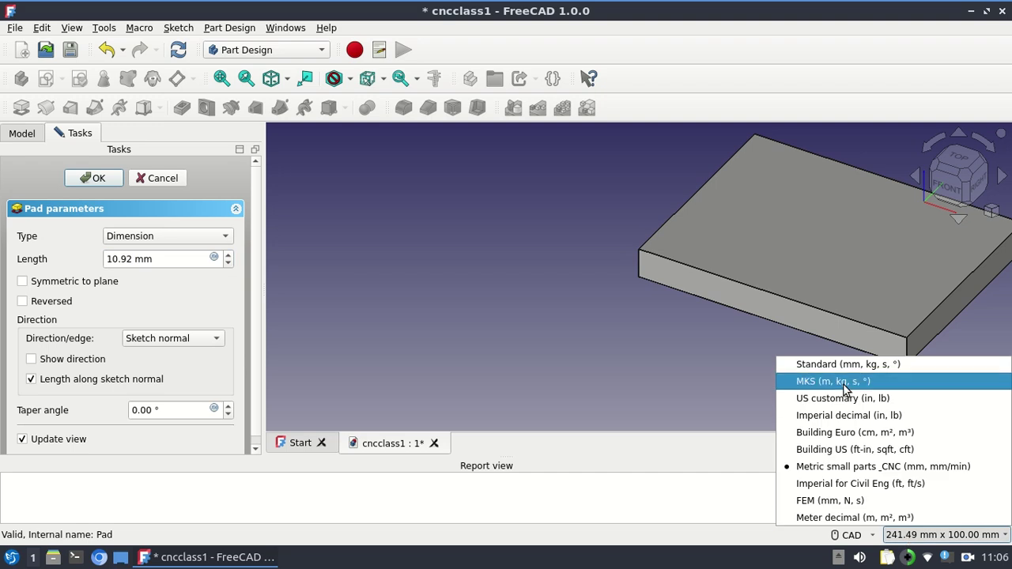
click(814, 362)
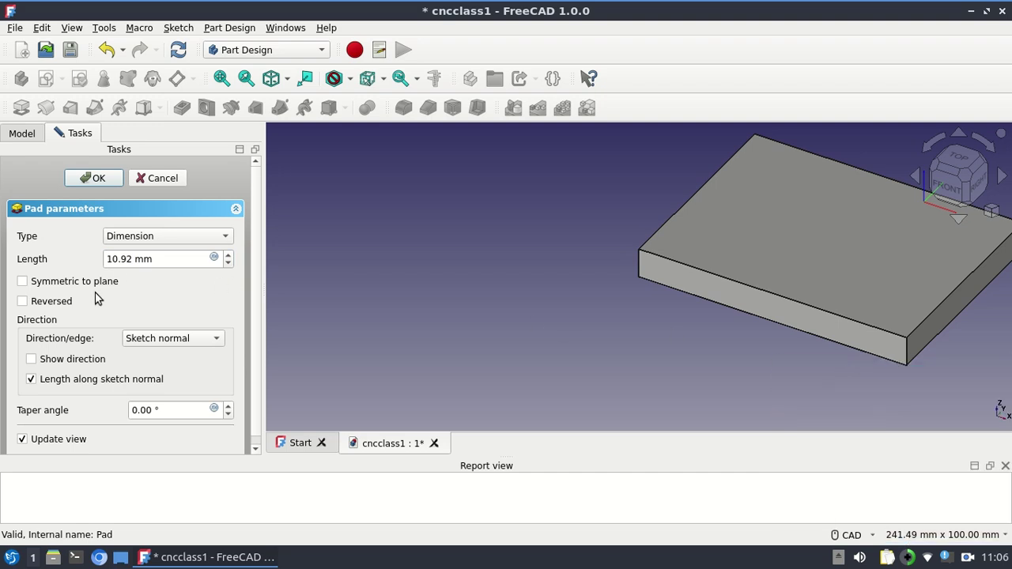
click(94, 178)
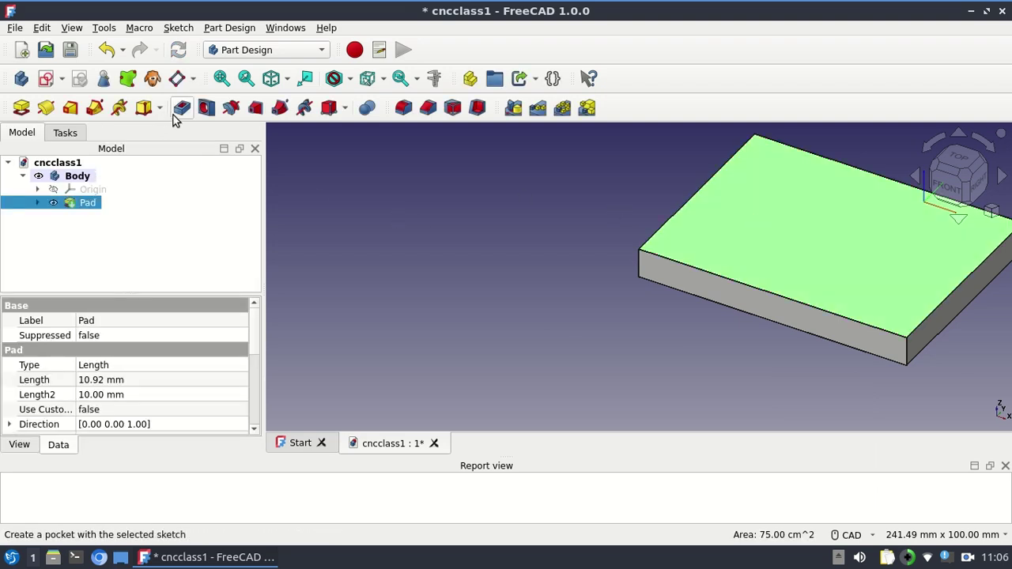
Sketch a rectangle on the block's top face with its lower-right corner at about (63.6, 14.0) mm, and pocket it 5 mm deep
click(45, 78)
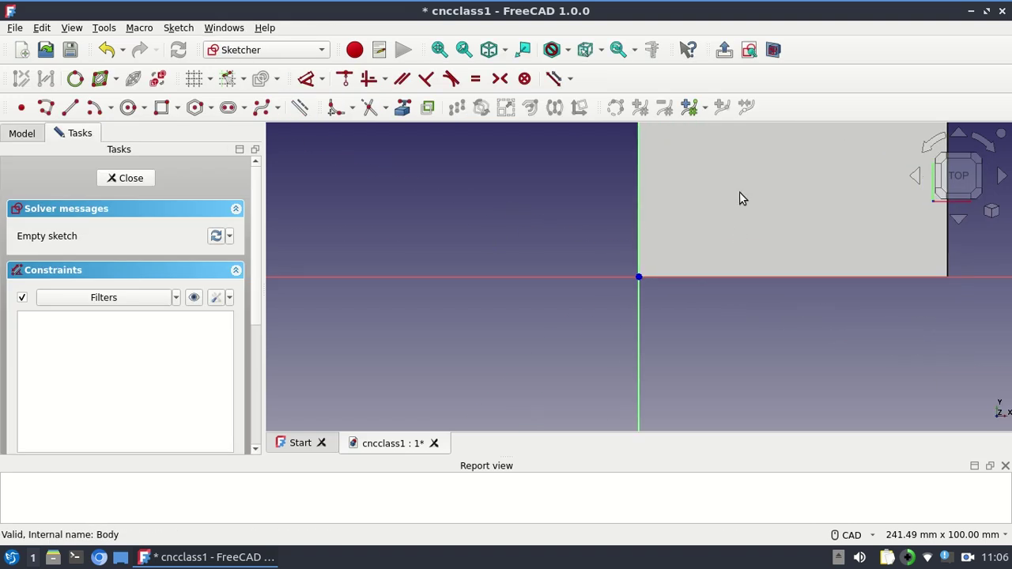
click(161, 107)
click(689, 146)
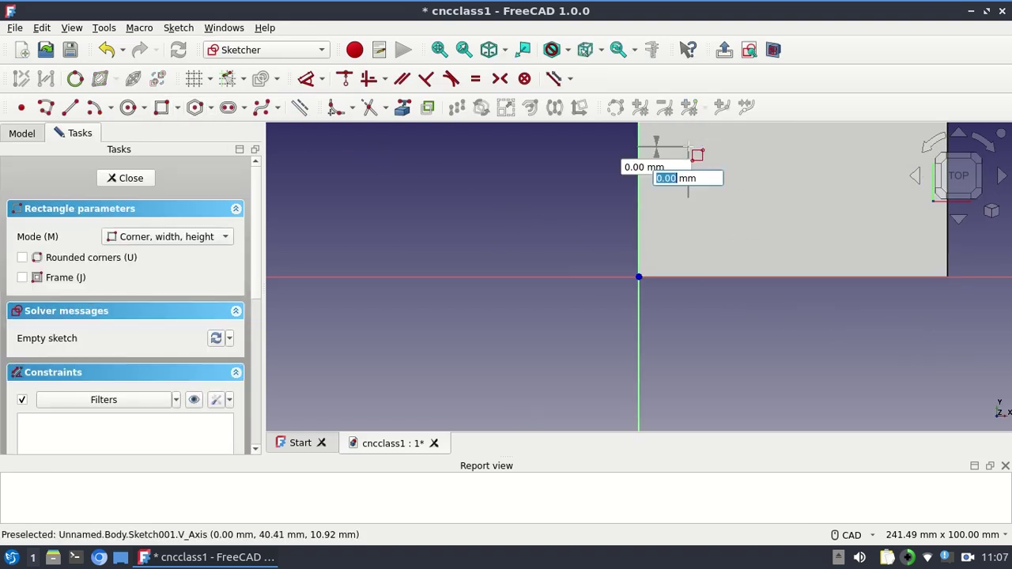
click(835, 233)
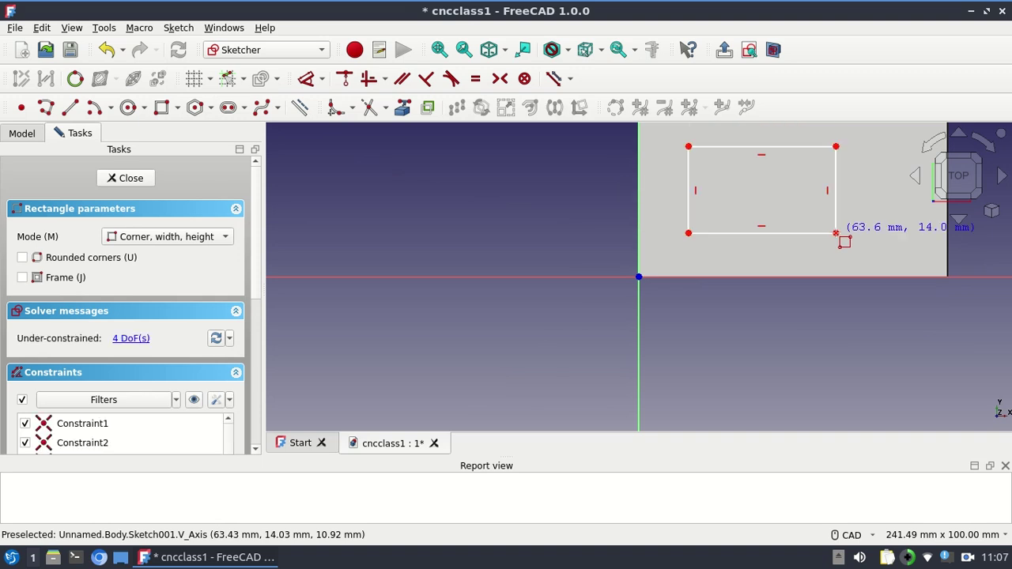
right_click(864, 281)
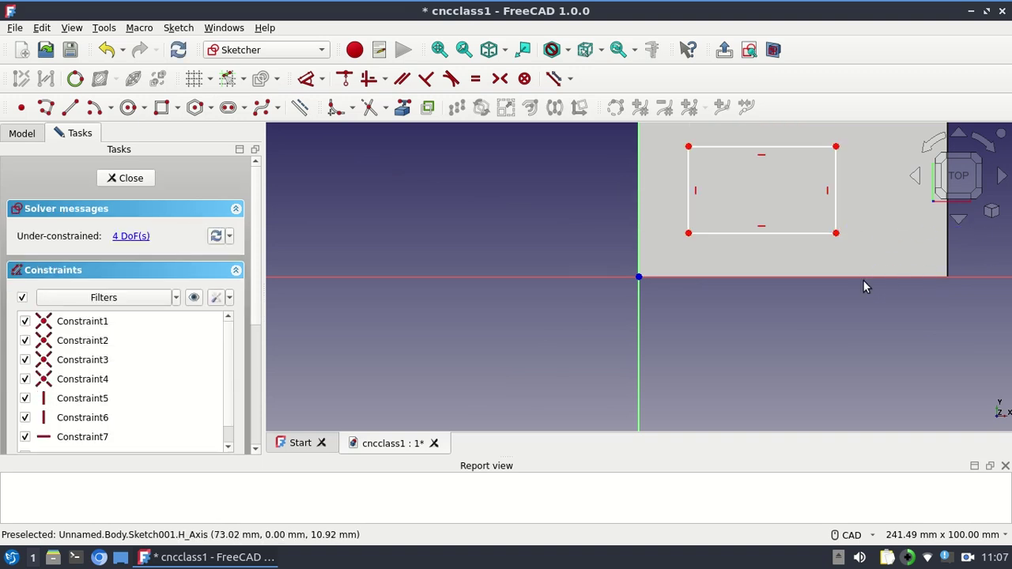
key(Escape)
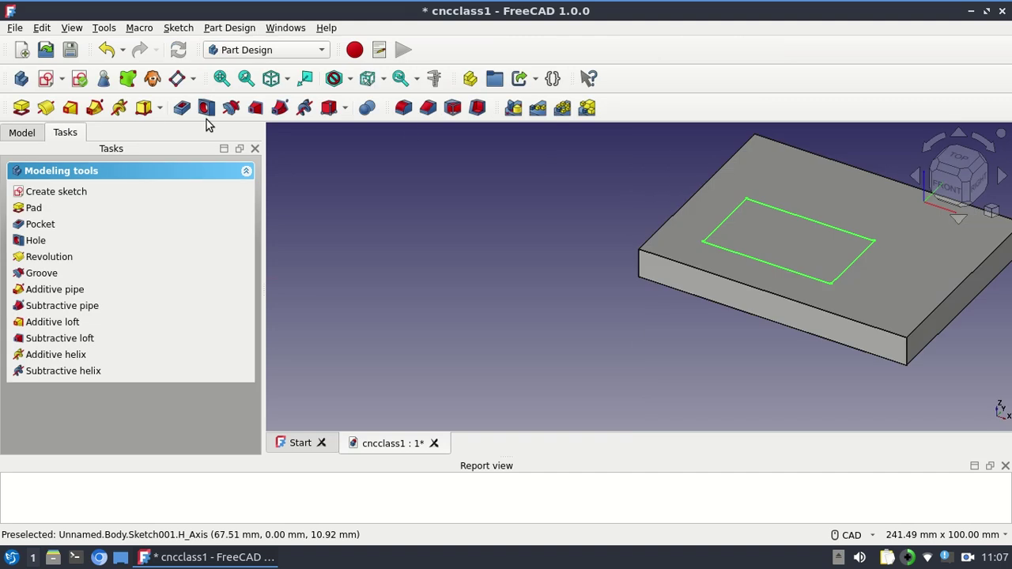
click(181, 109)
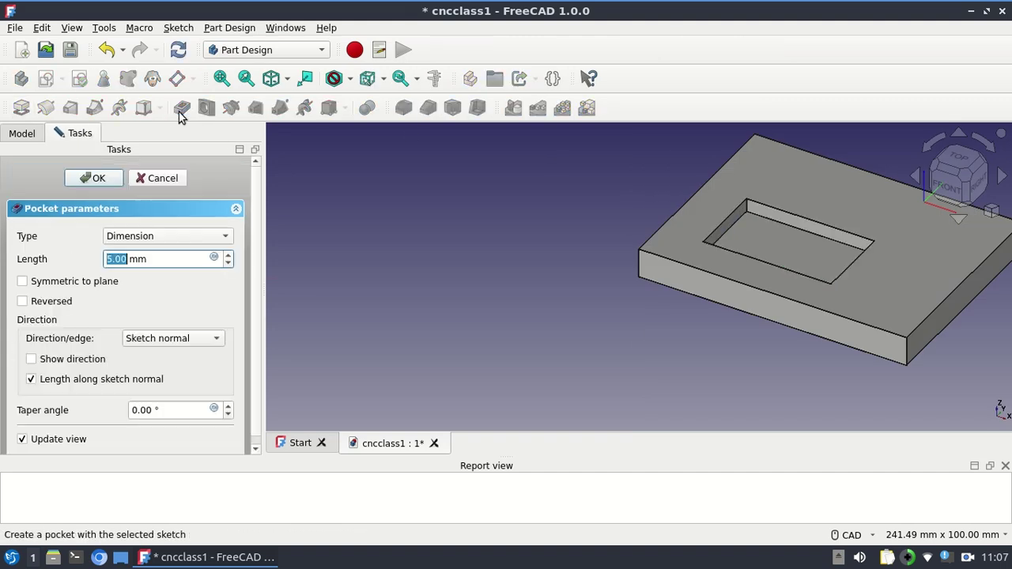
click(95, 178)
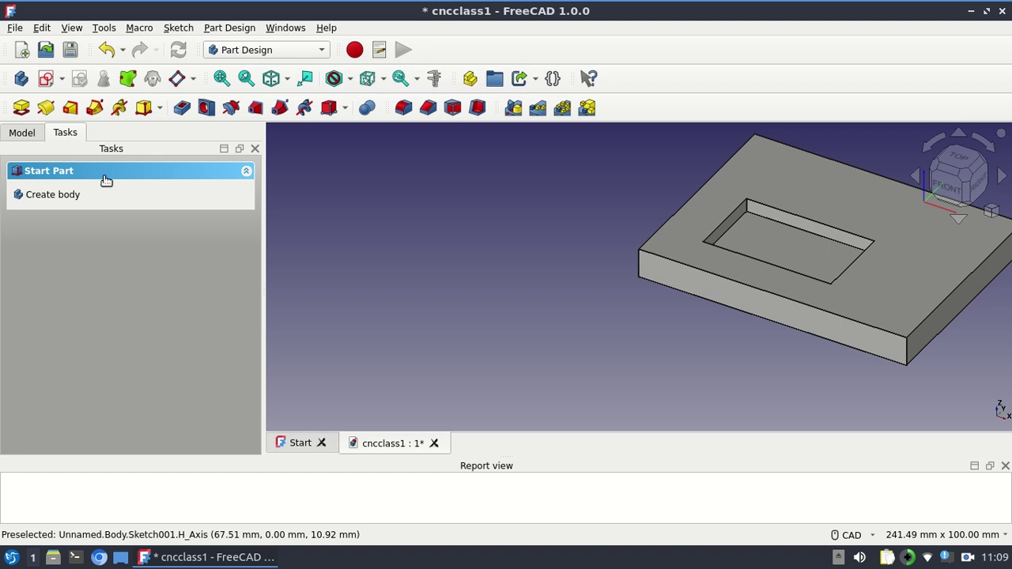
Edit the pad that forms the block and set its length to 11 mm
click(20, 136)
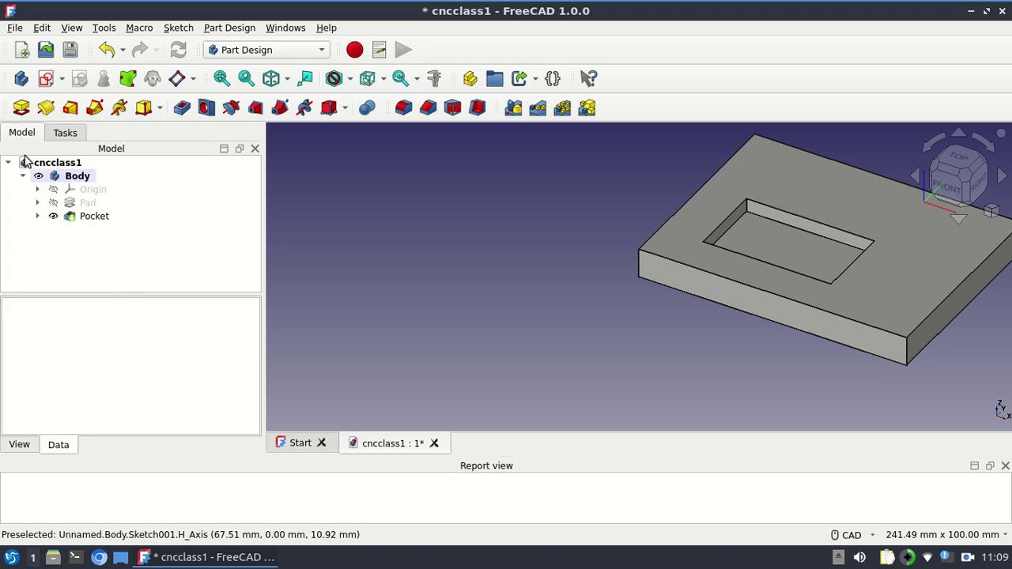
click(37, 202)
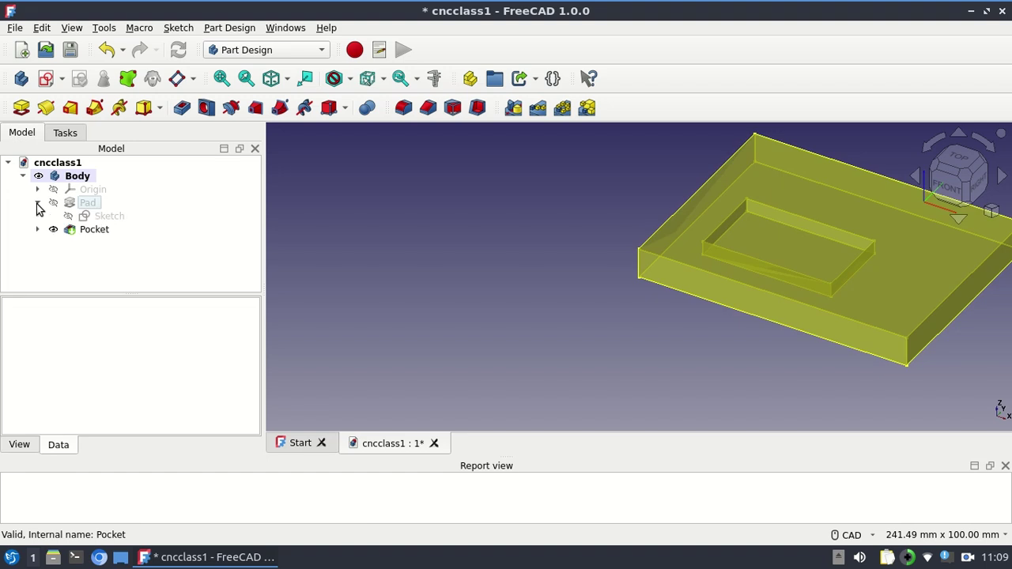
double_click(93, 207)
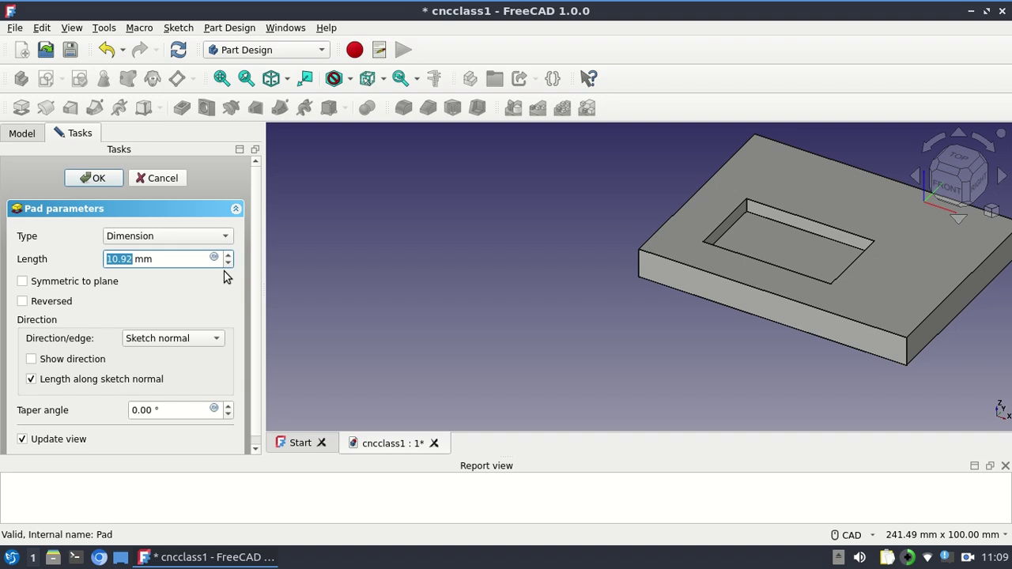
text(11)
click(104, 185)
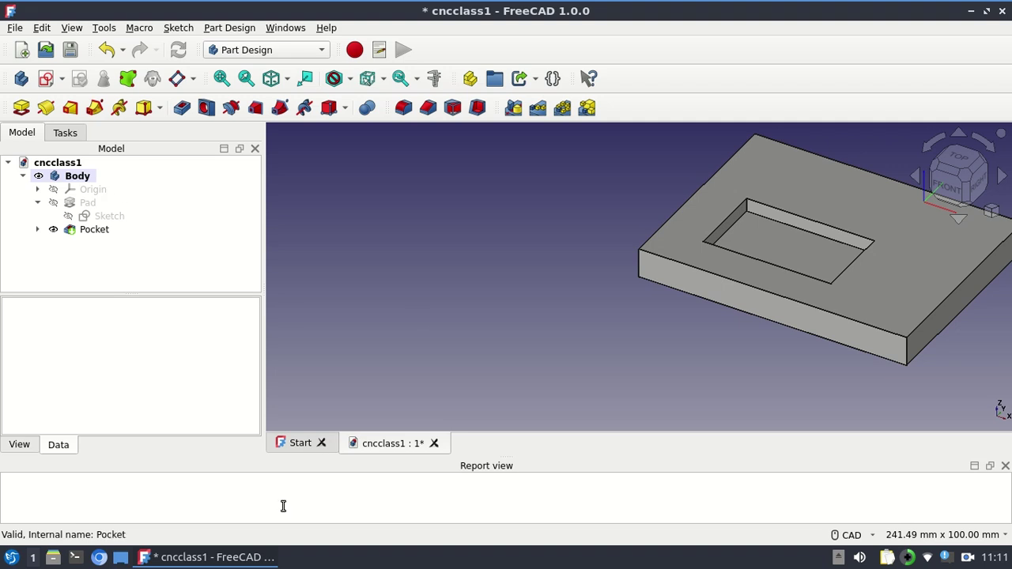
Switch to the Chromium browser and search the web for "owa webmail login"
click(98, 559)
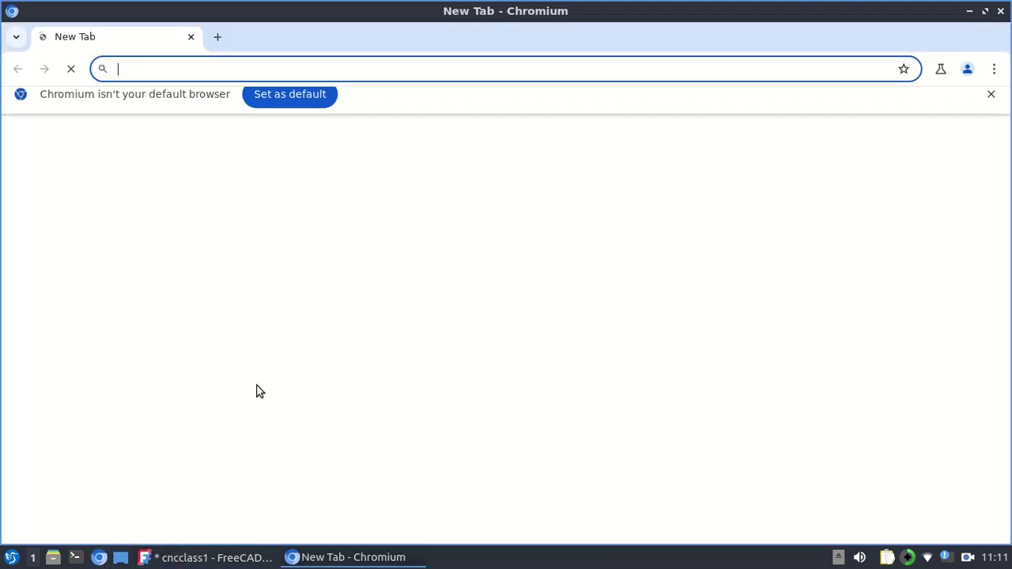
text(mail)
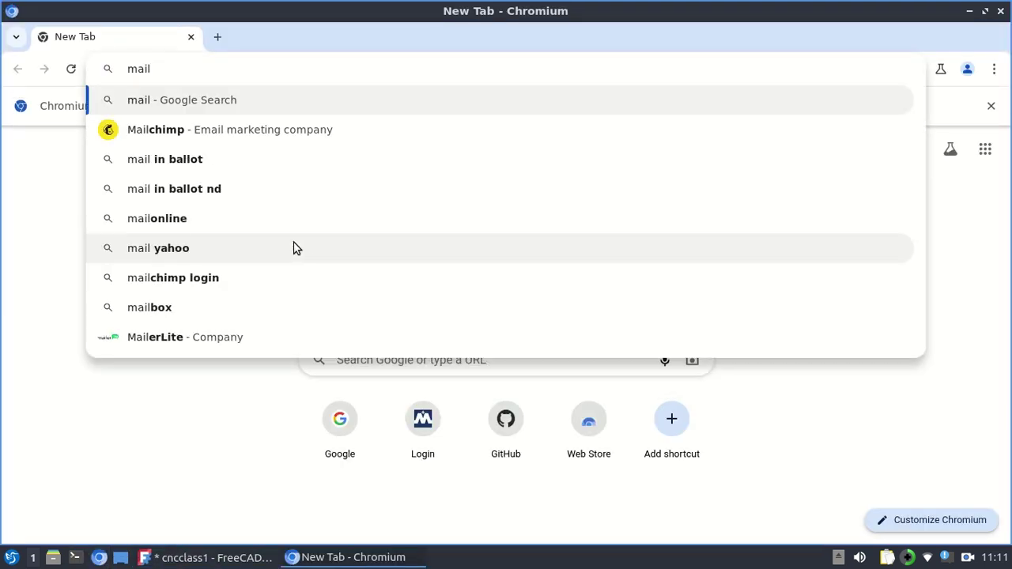
key(BackSpace)
key(BackSpace)
key(BackSpace)
key(BackSpace)
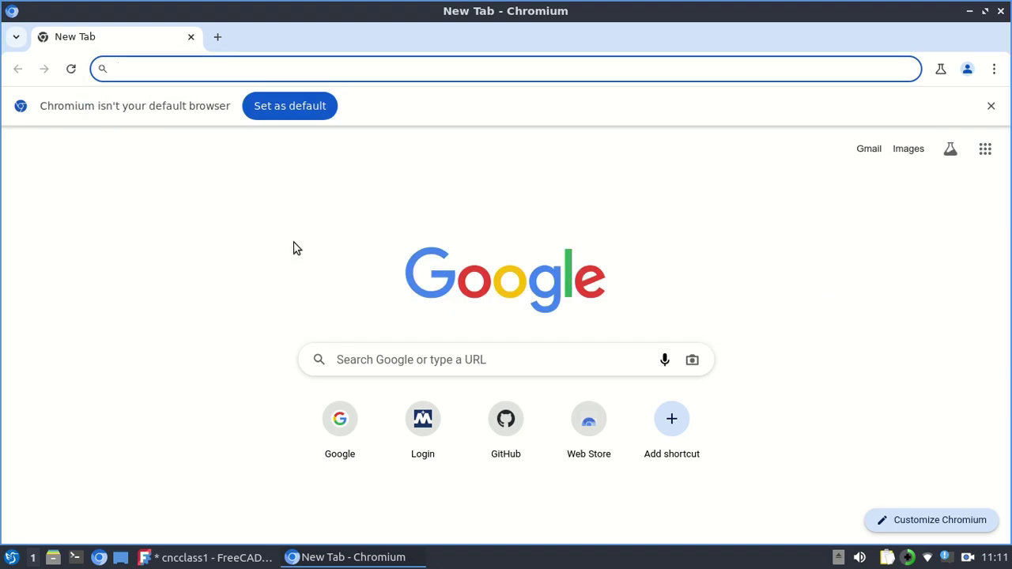
text(owa)
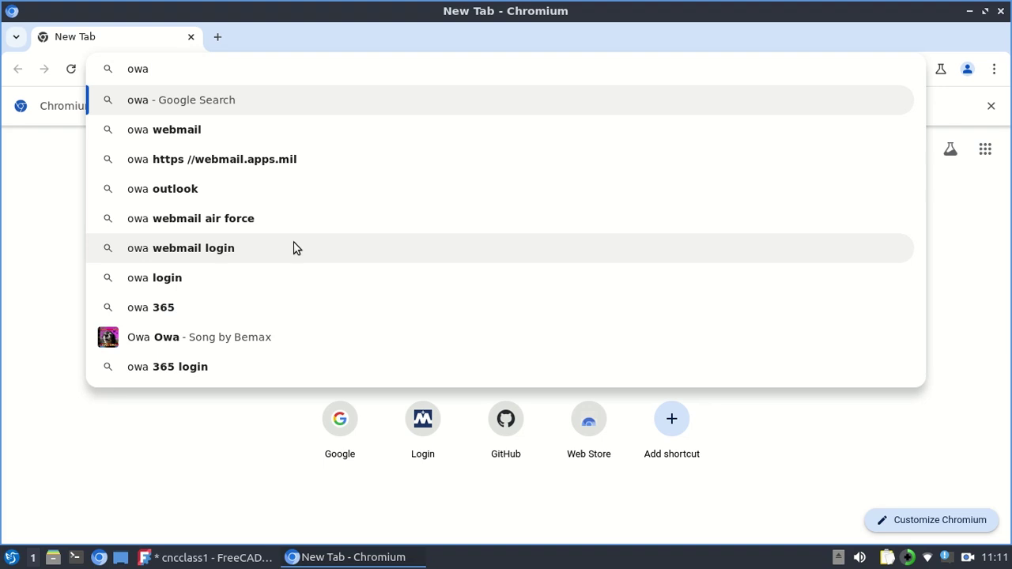
text( webmail login)
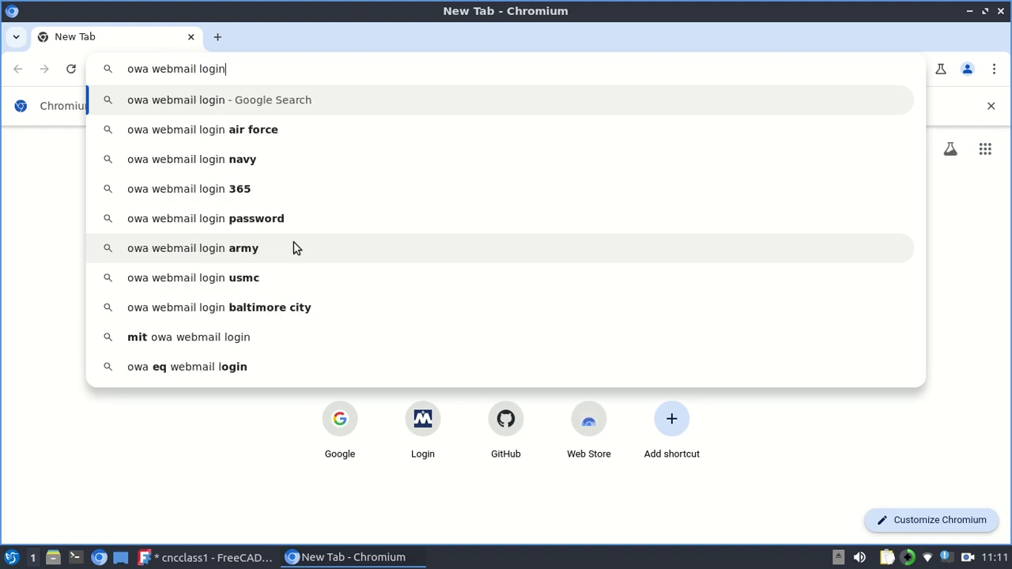
key(Return)
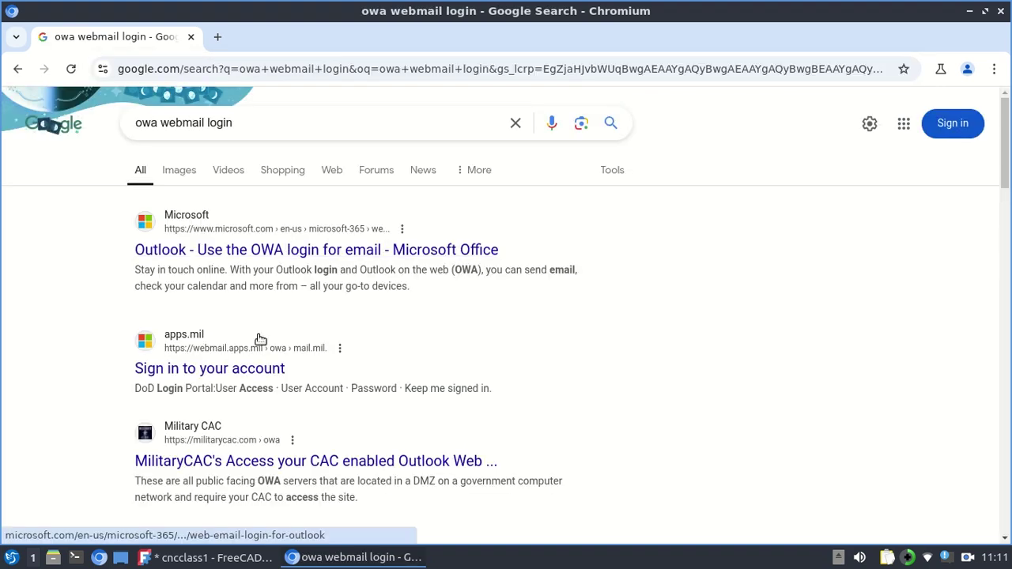
Refine the web search to "owa webmail login umary" and try to open the Login Central page of My.Umary.Edu
click(295, 133)
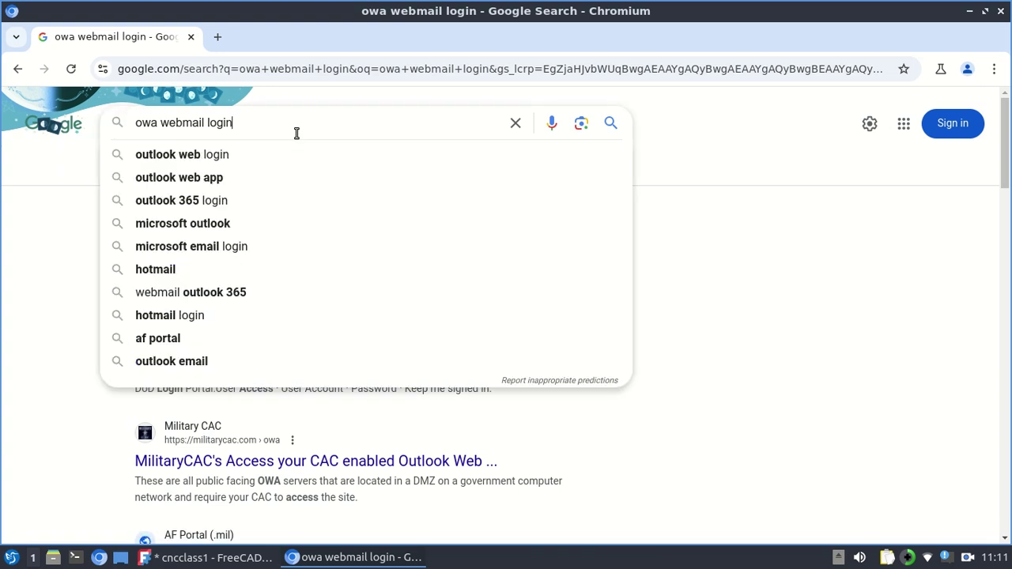
text(umary)
key(Return)
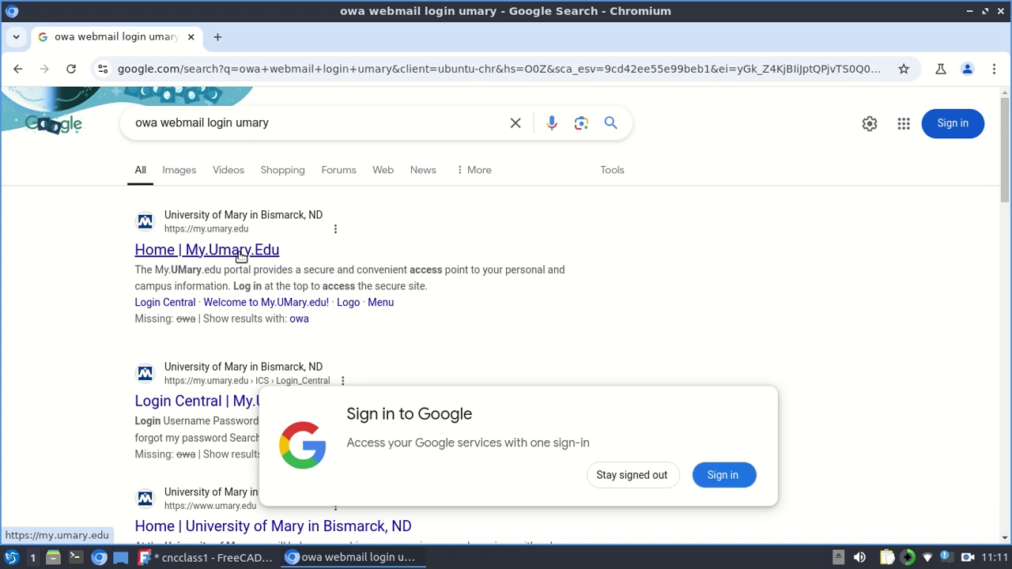
click(213, 405)
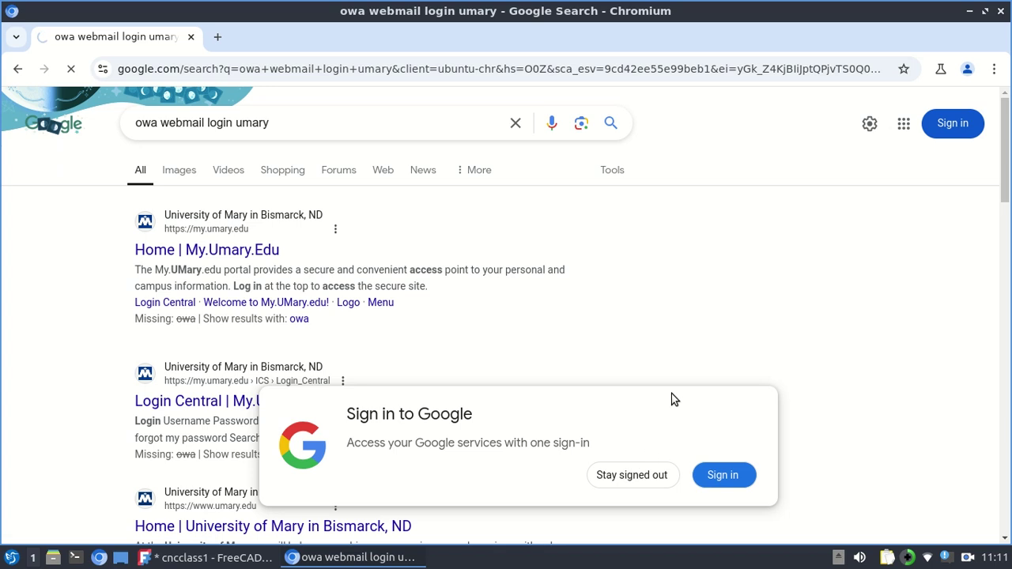
scroll(774, 346, down, 3)
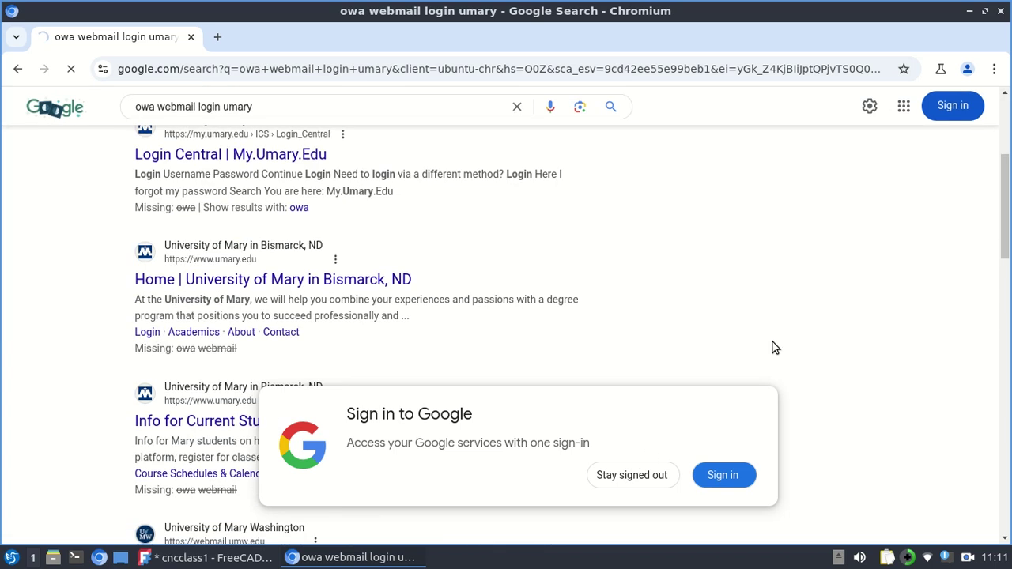
scroll(775, 348, up, 3)
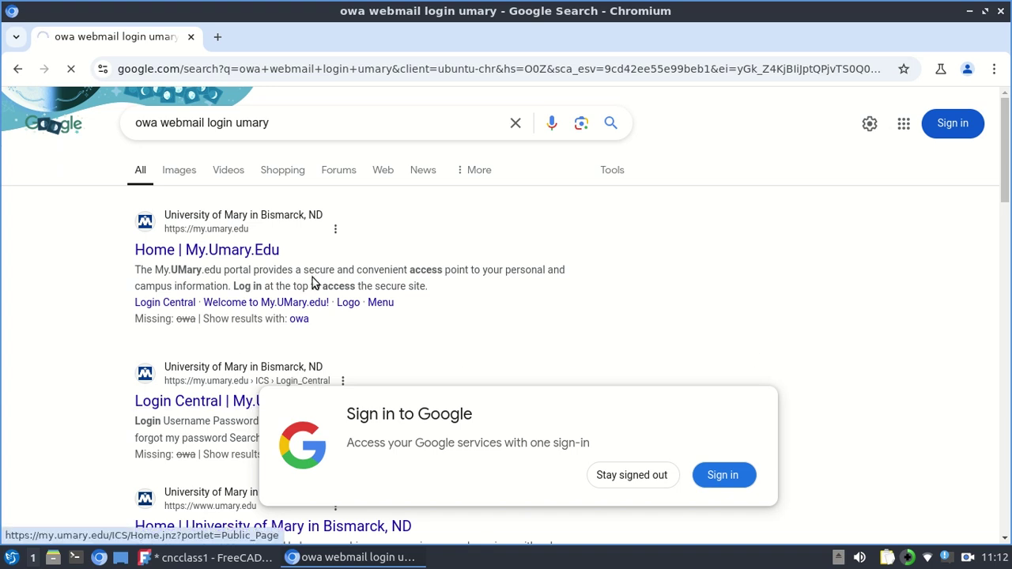
click(314, 69)
text(www.umary)
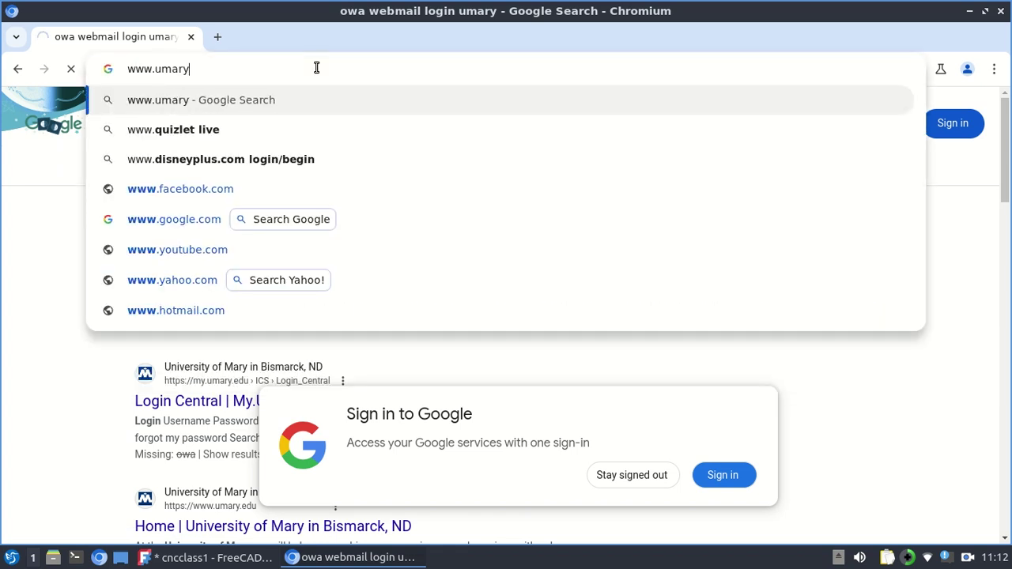
text(.ed)
key(BackSpace)
key(BackSpace)
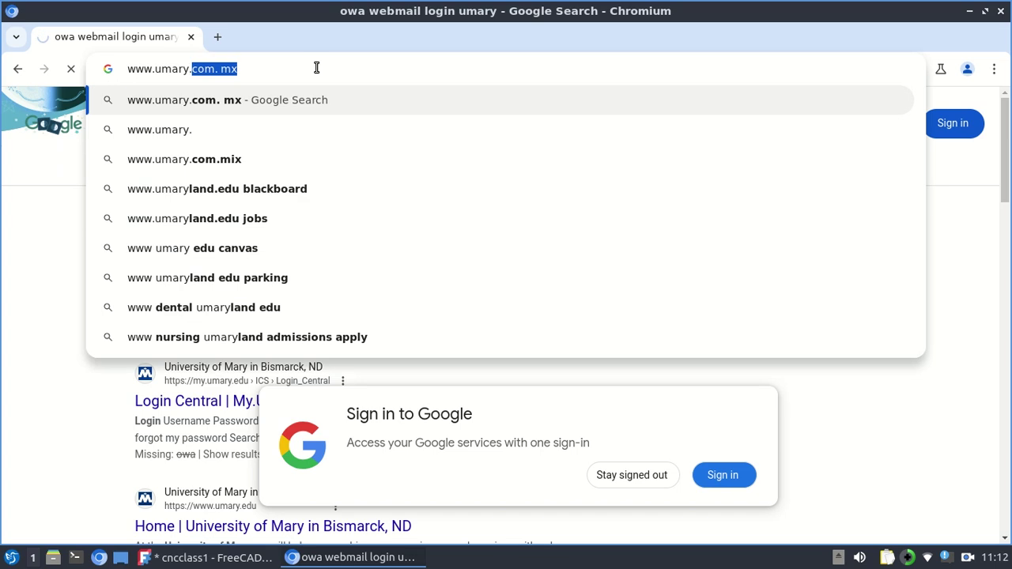
text(edu)
key(Return)
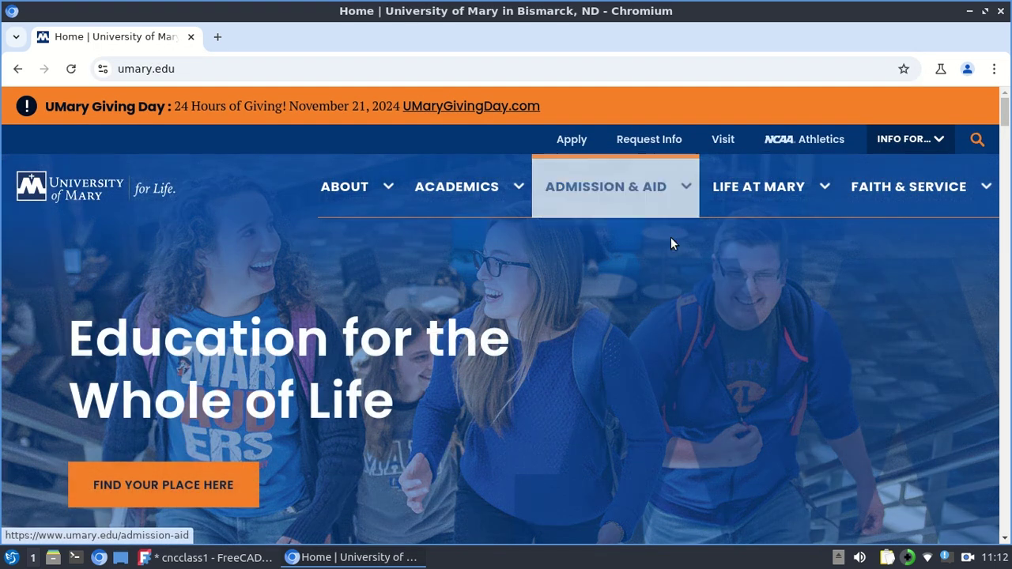
Try to load my.umary.edu, and close the browser to return to FreeCAD
click(273, 67)
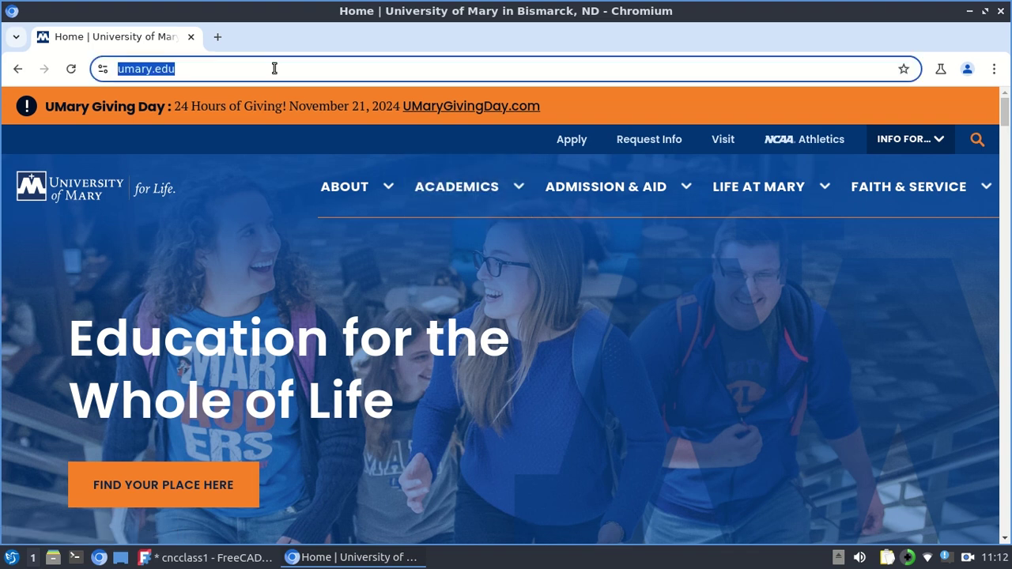
text(my.umary.edu)
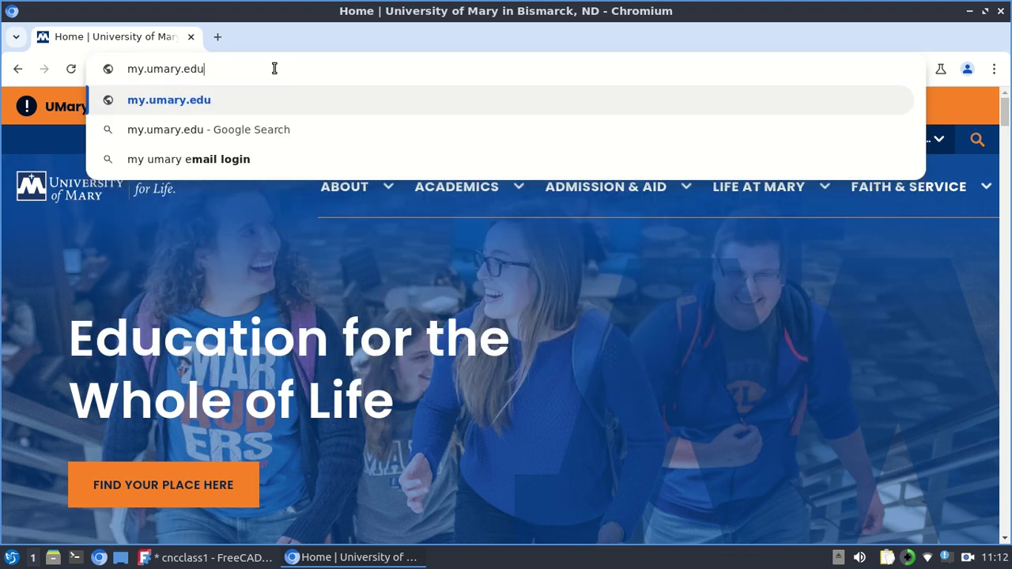
key(Return)
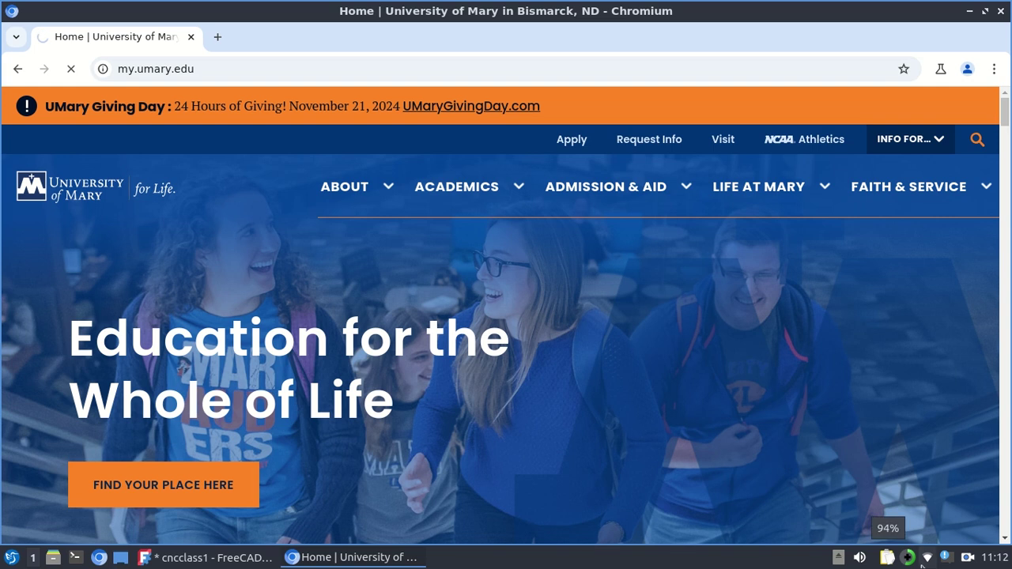
mouse_move(930, 563)
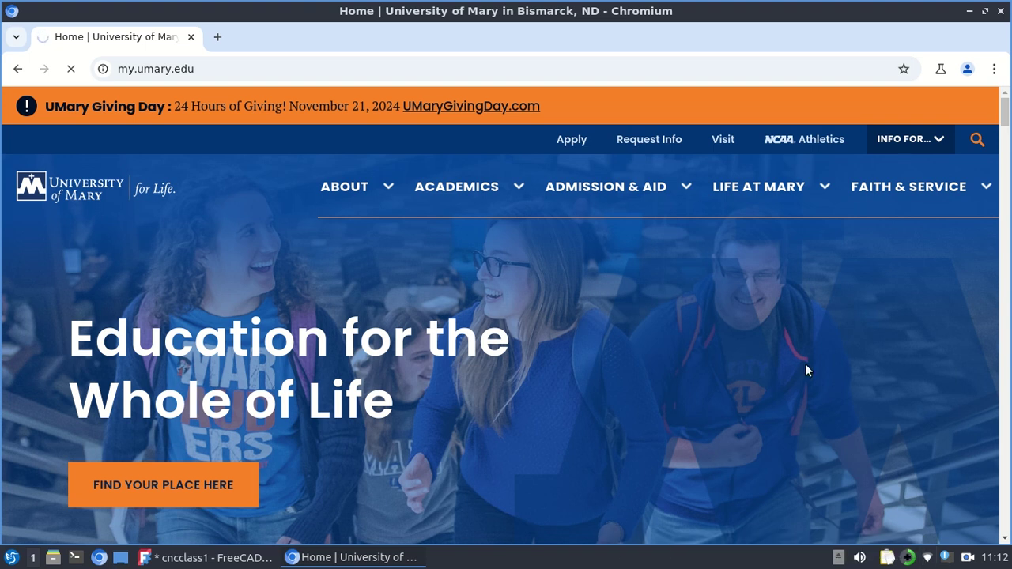
click(488, 69)
click(999, 11)
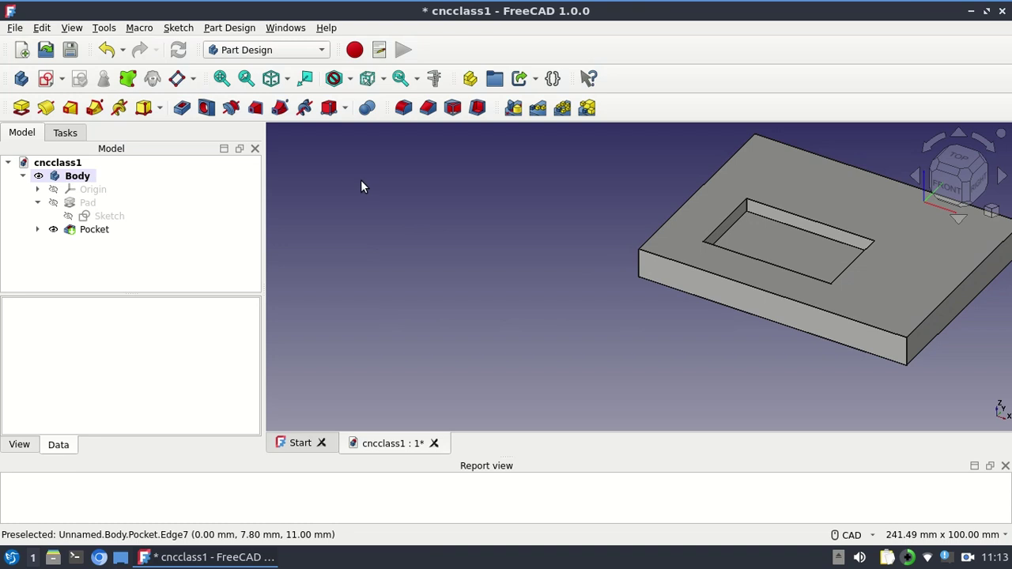
Switch to the CAM workbench and set the unit system to Metric small parts _CNC (mm, mm/min)
click(238, 51)
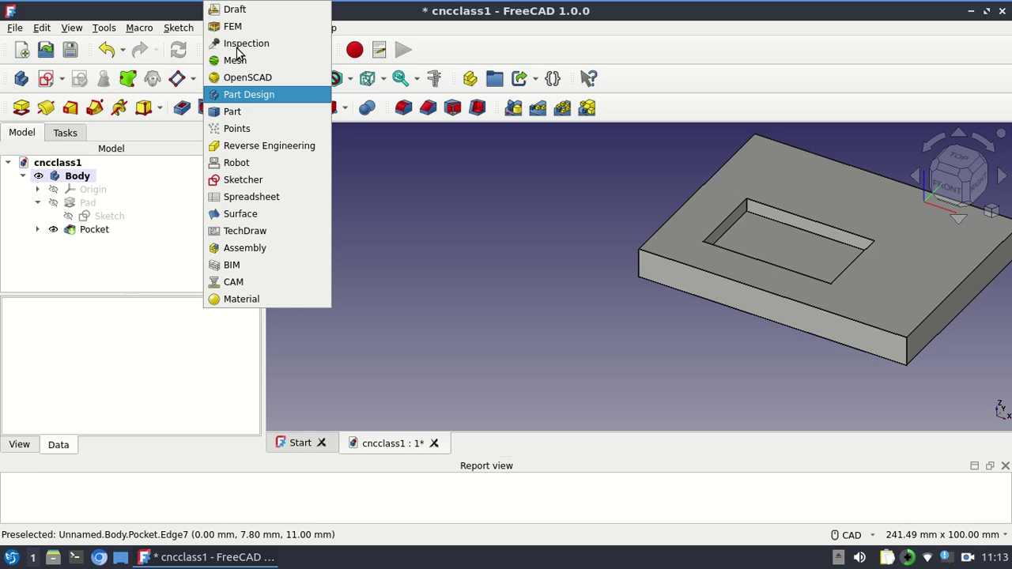
click(231, 283)
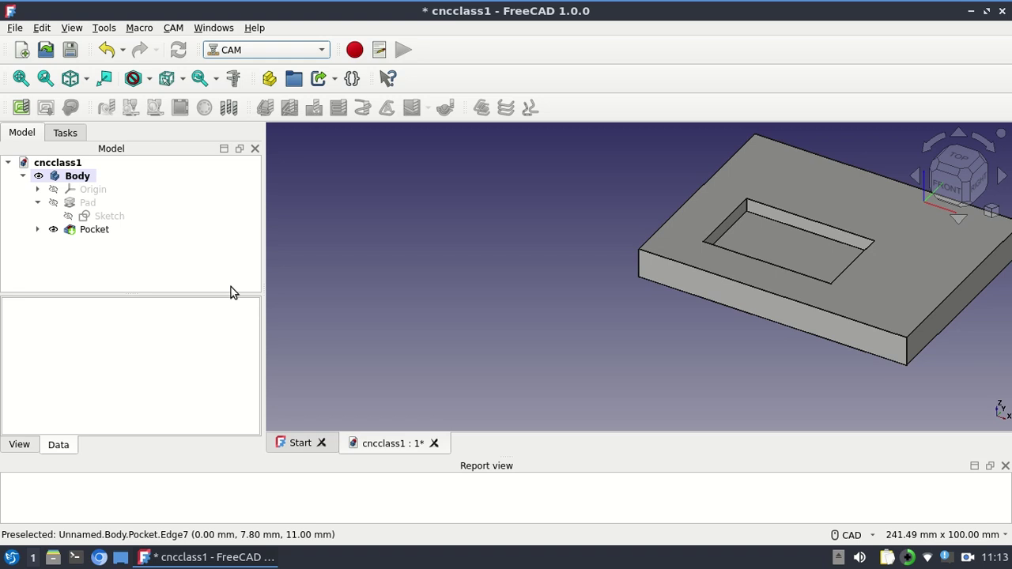
click(981, 535)
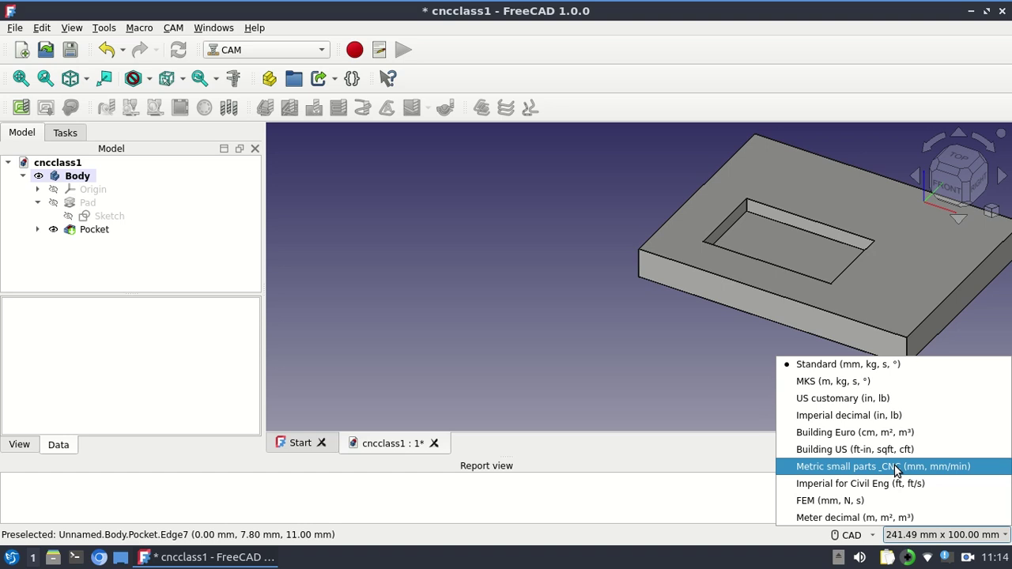
click(896, 468)
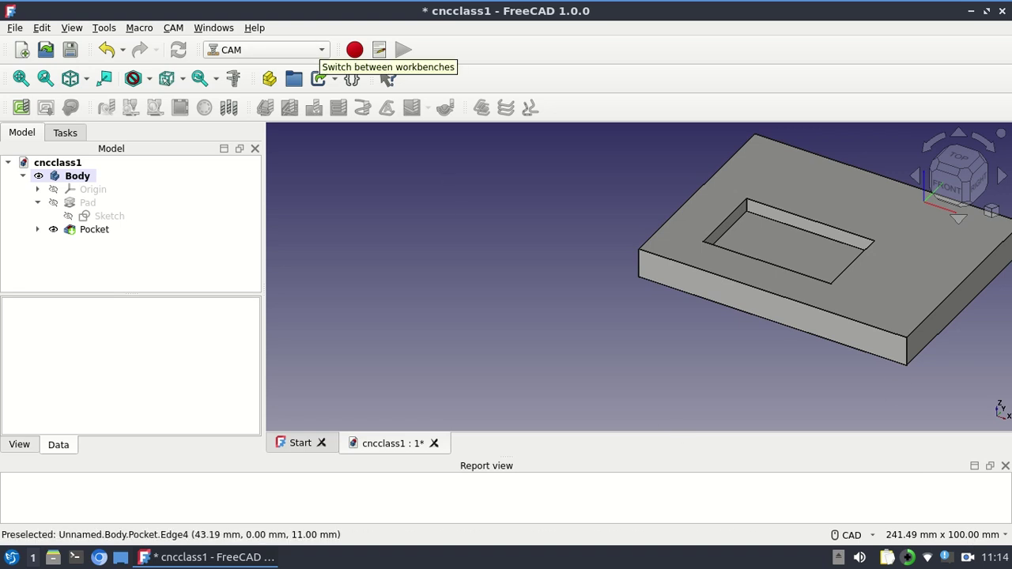
Check the unit system without changing it, and create a CAM job from the Body with no template
click(985, 536)
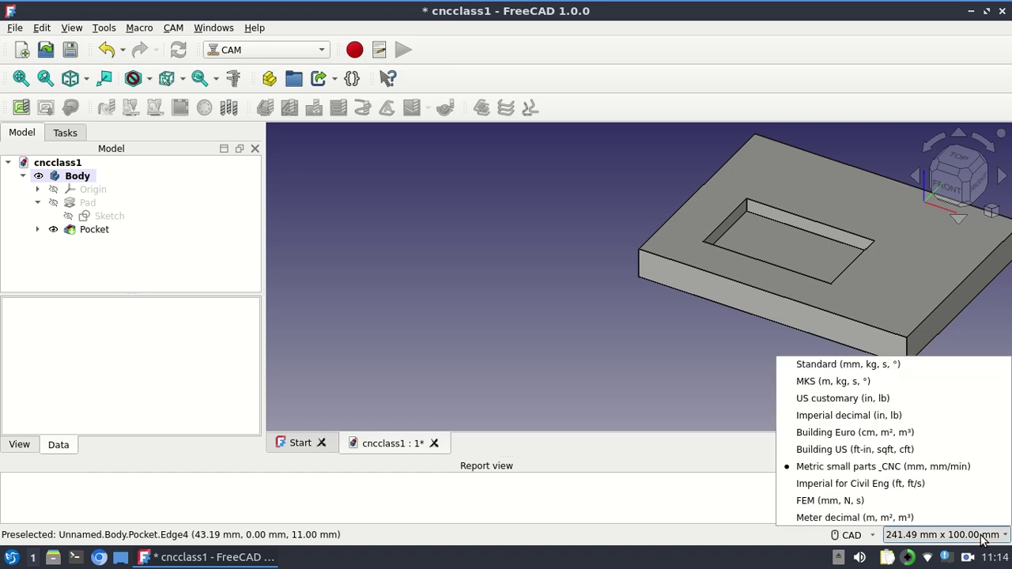
click(741, 543)
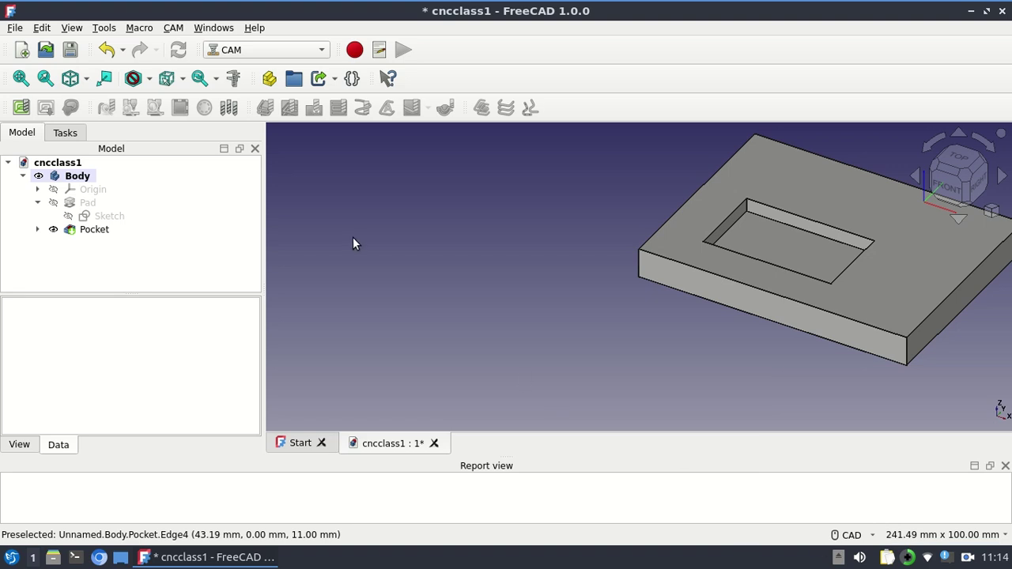
click(20, 108)
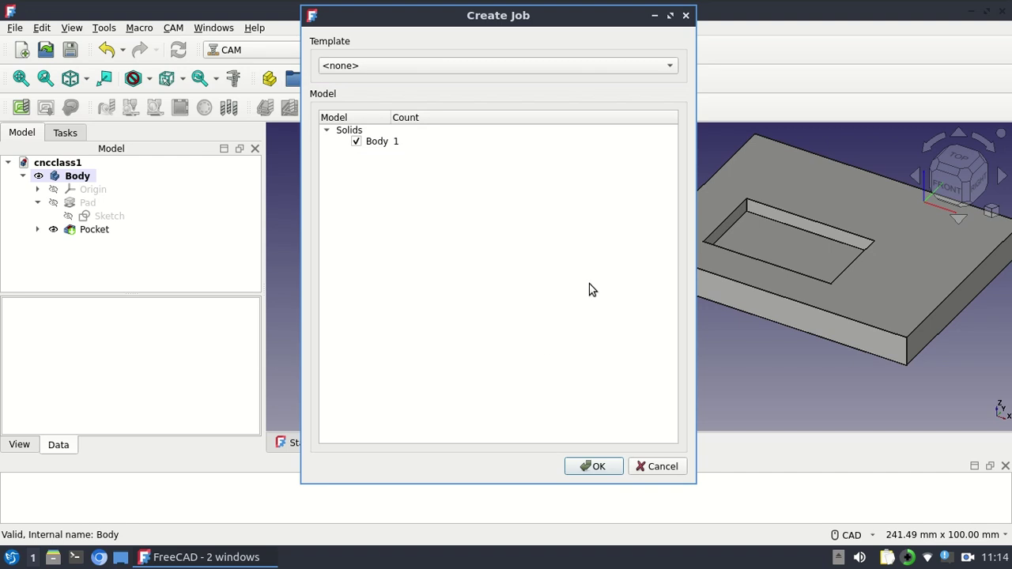
click(599, 466)
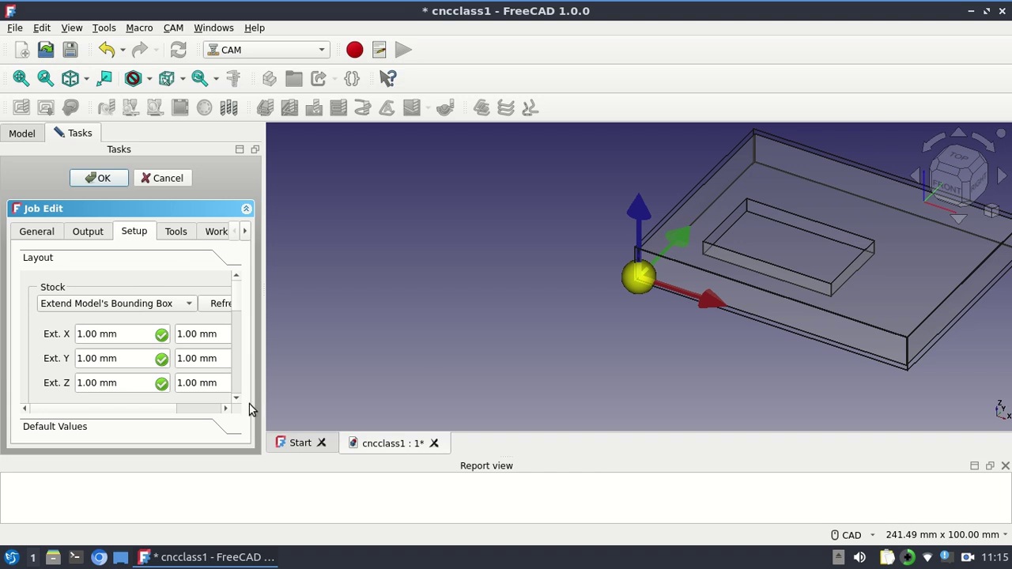
Set both Z extensions of the job's stock to 0, keeping the stock type Extend Model's Bounding Box
drag(262, 401, 400, 394)
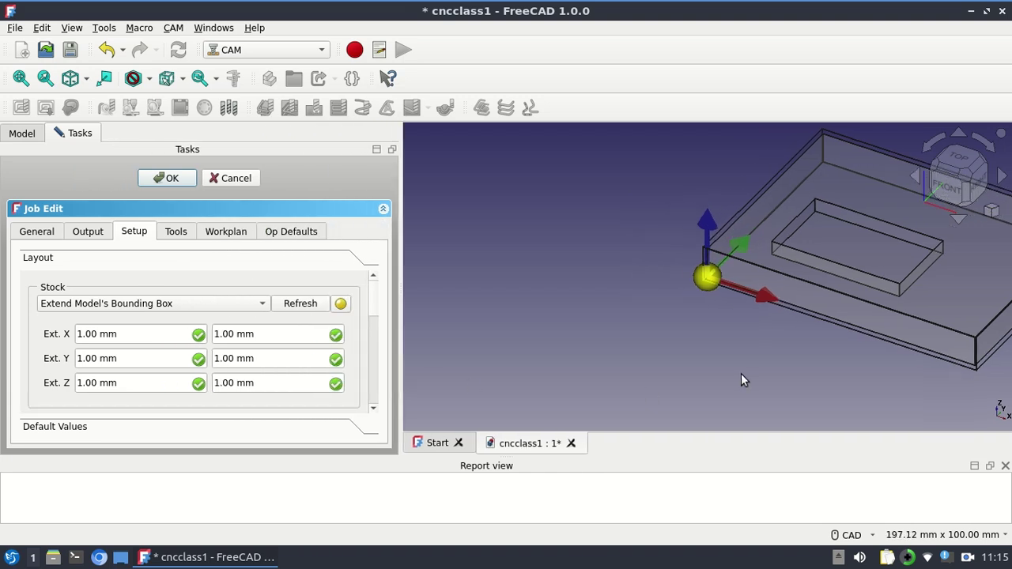
middle_drag(744, 375, 561, 395)
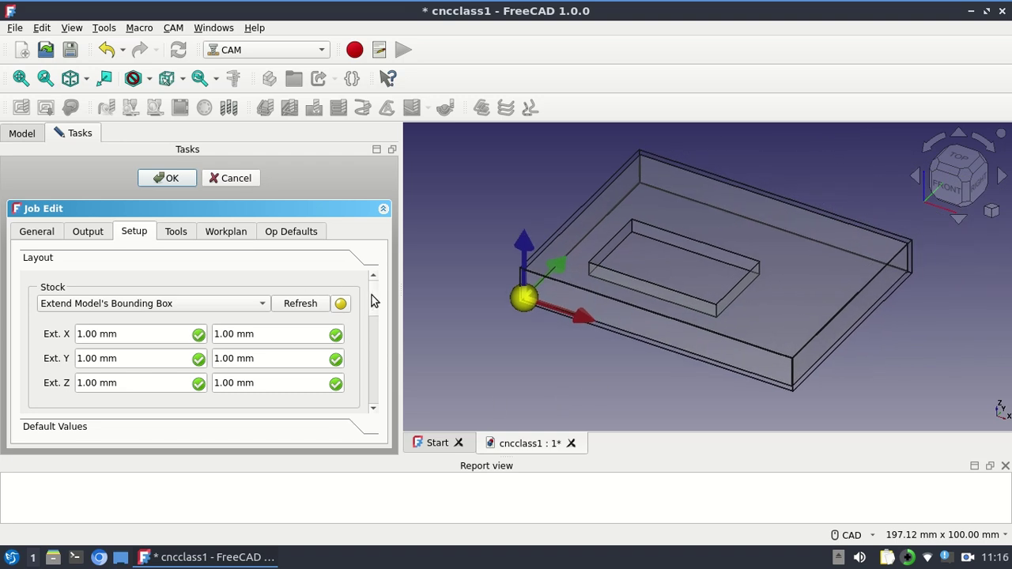
scroll(374, 301, down, 2)
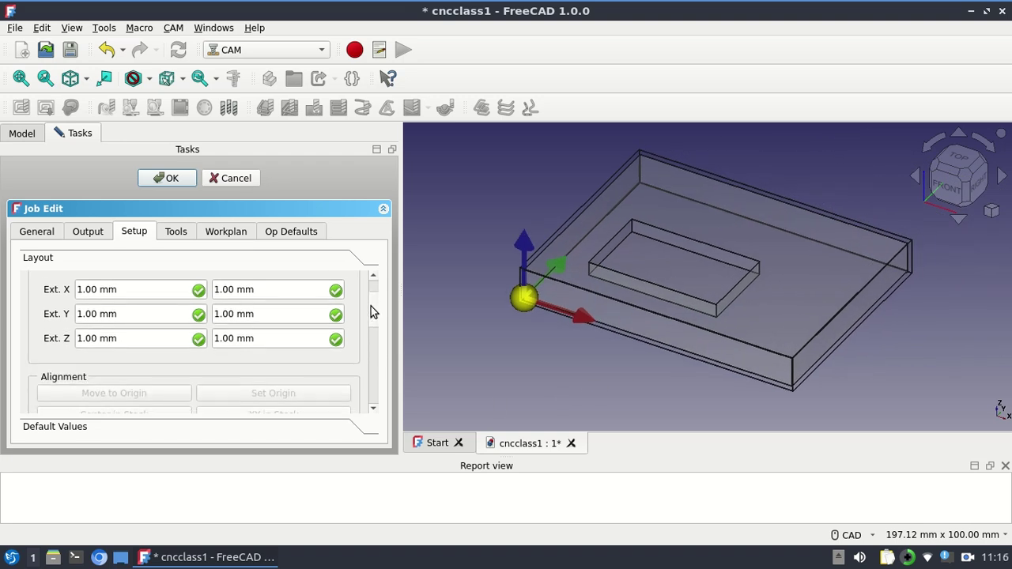
click(117, 340)
drag(117, 340, 50, 342)
text(0)
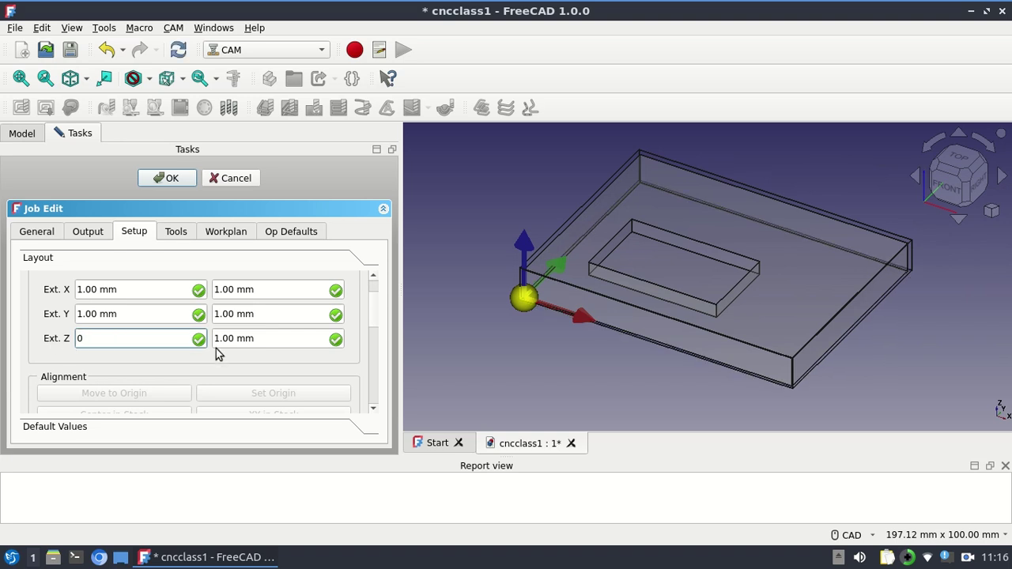
click(219, 339)
drag(219, 339, 185, 338)
text(0)
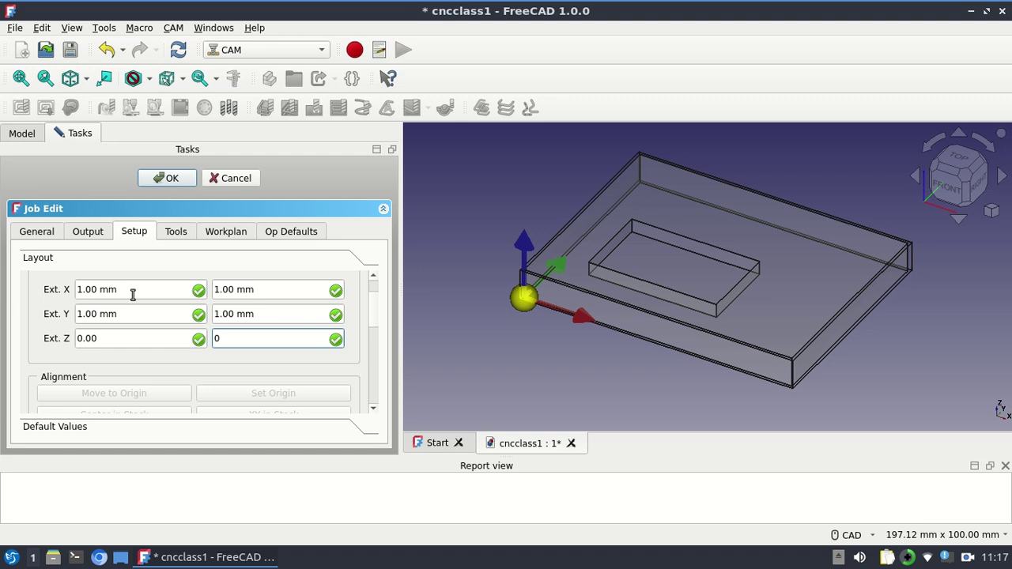
Try a 10 mm extension in the stock's first Ext. X value and return it to 1 mm
drag(132, 291, 21, 297)
text(10)
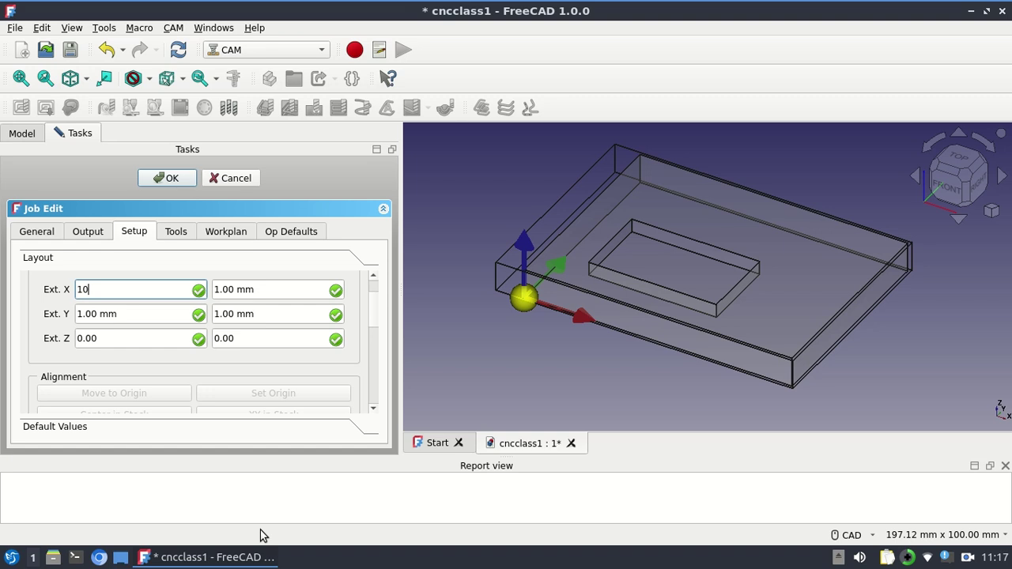
key(BackSpace)
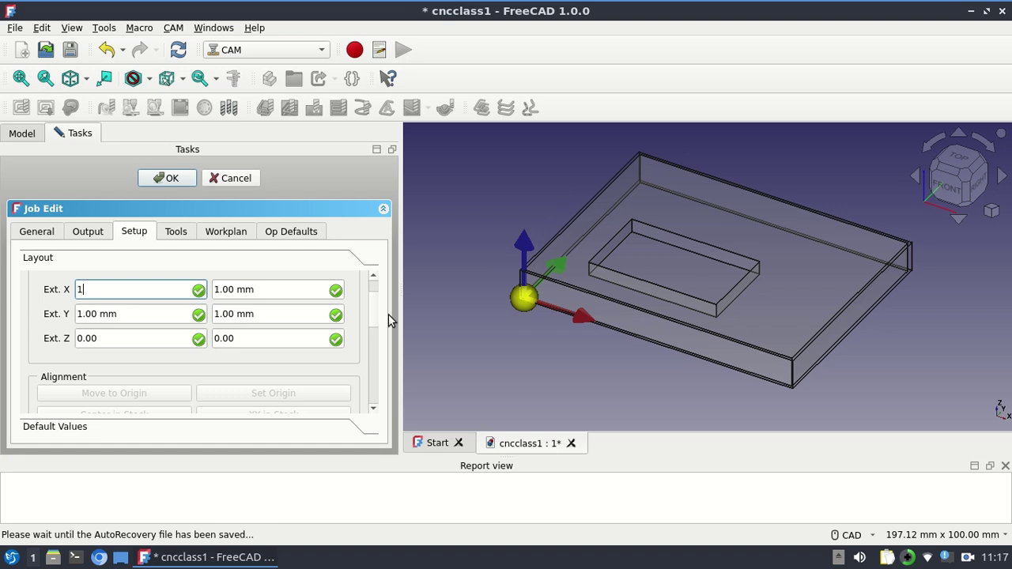
Link the stock and model, set X, Y and Z zero at the model's upper front-left corner, and accept the job
drag(379, 311, 377, 343)
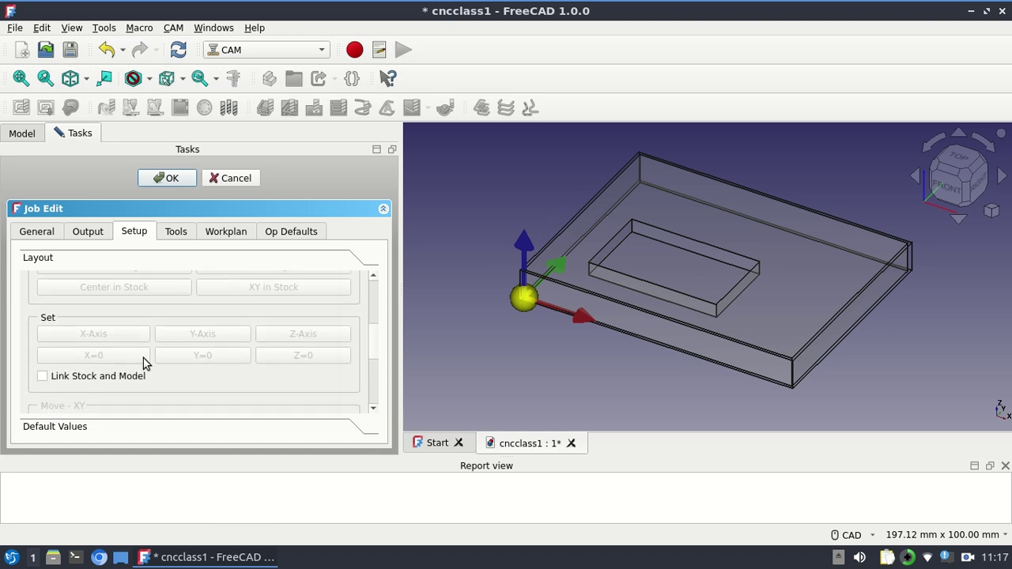
click(43, 378)
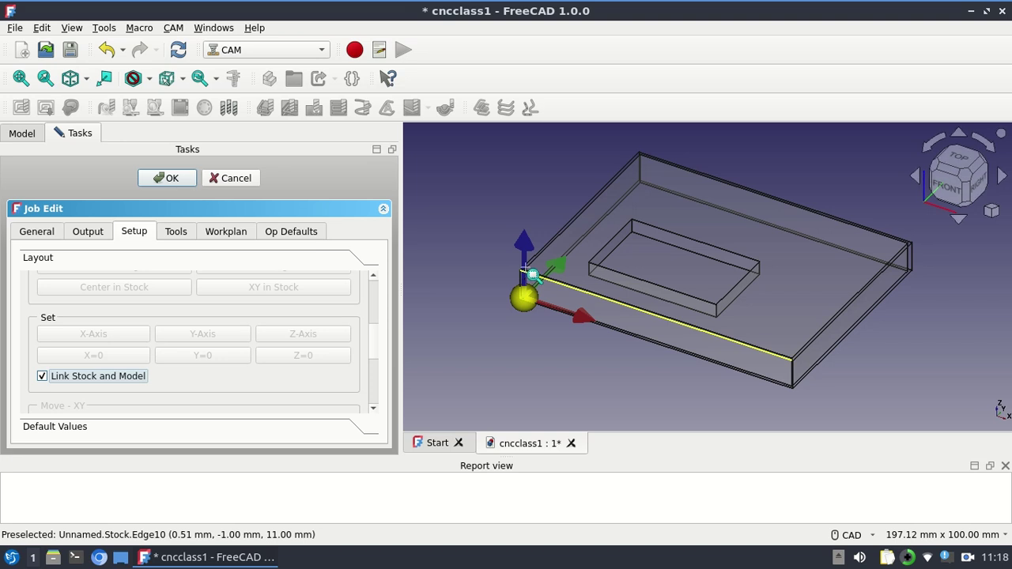
drag(524, 267, 556, 306)
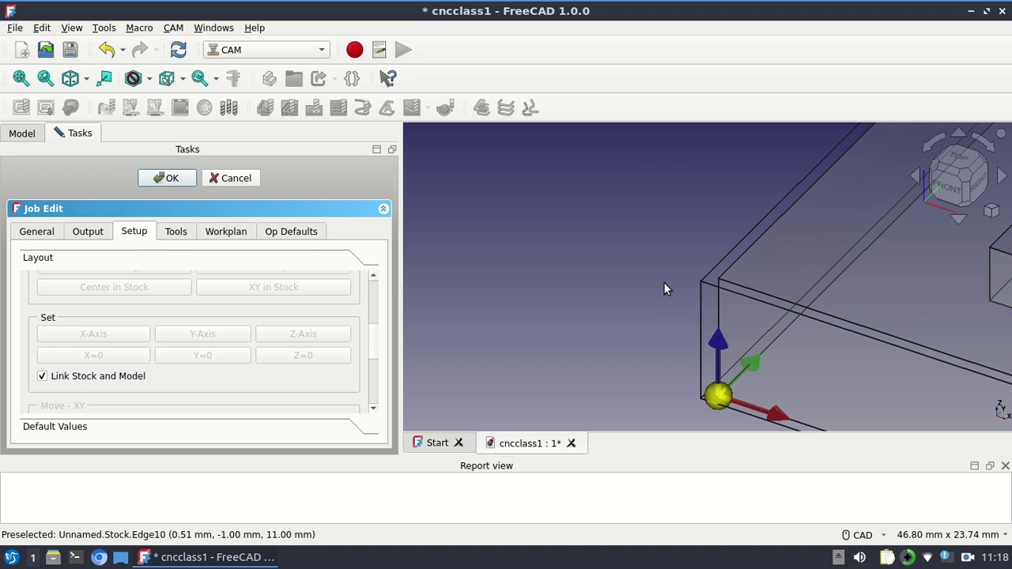
click(719, 281)
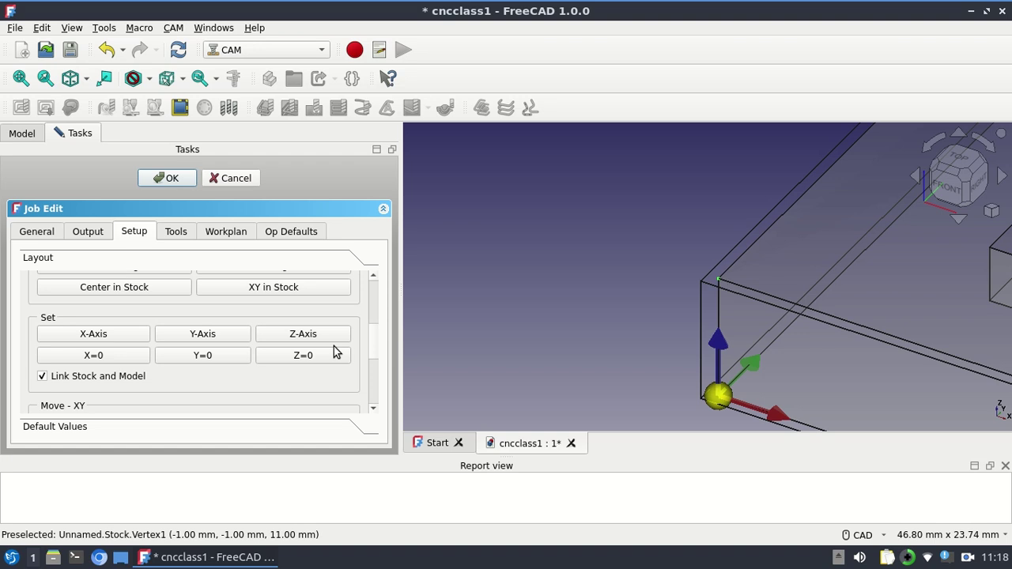
click(119, 359)
click(186, 362)
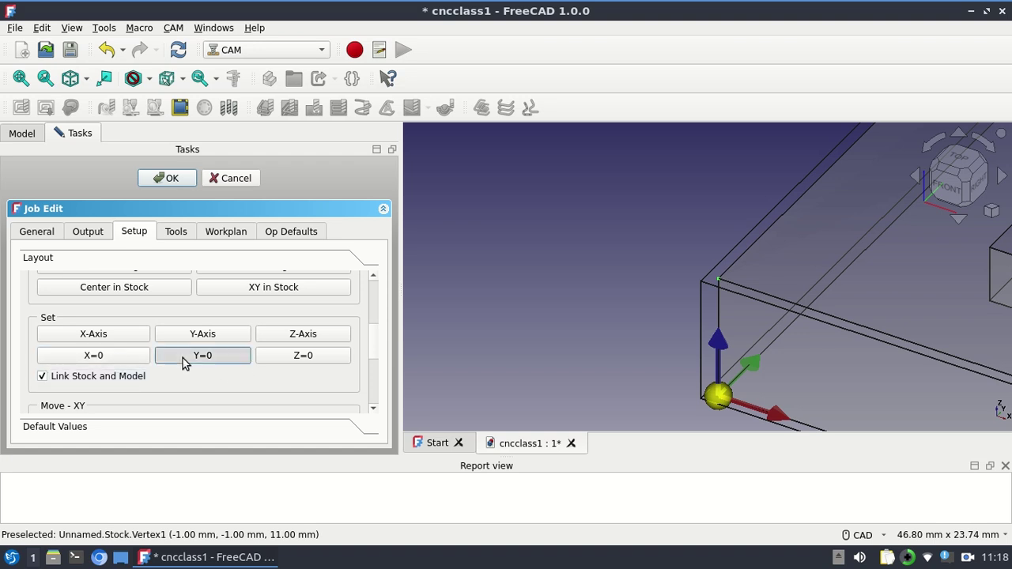
click(303, 360)
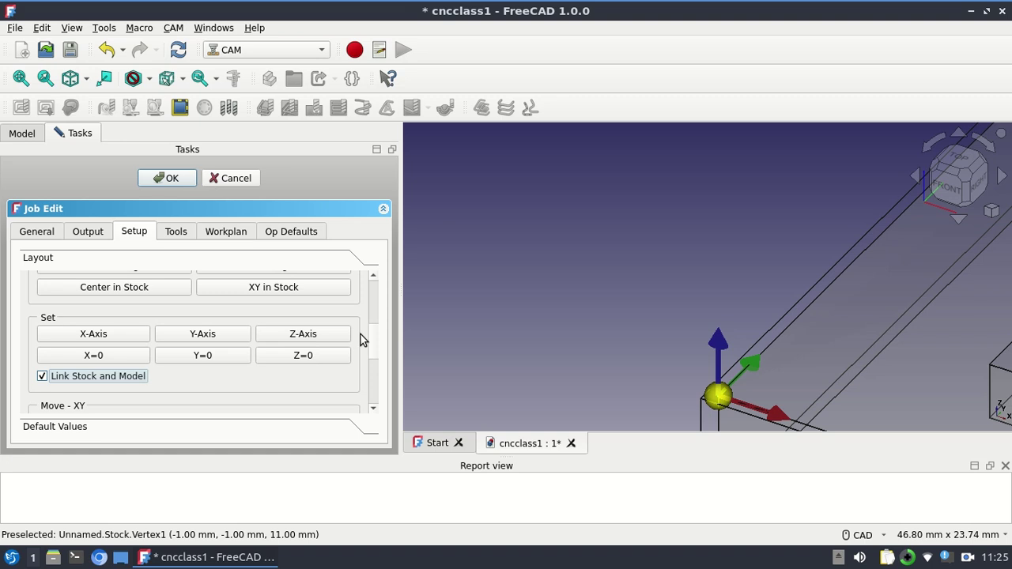
drag(375, 336, 378, 272)
click(171, 179)
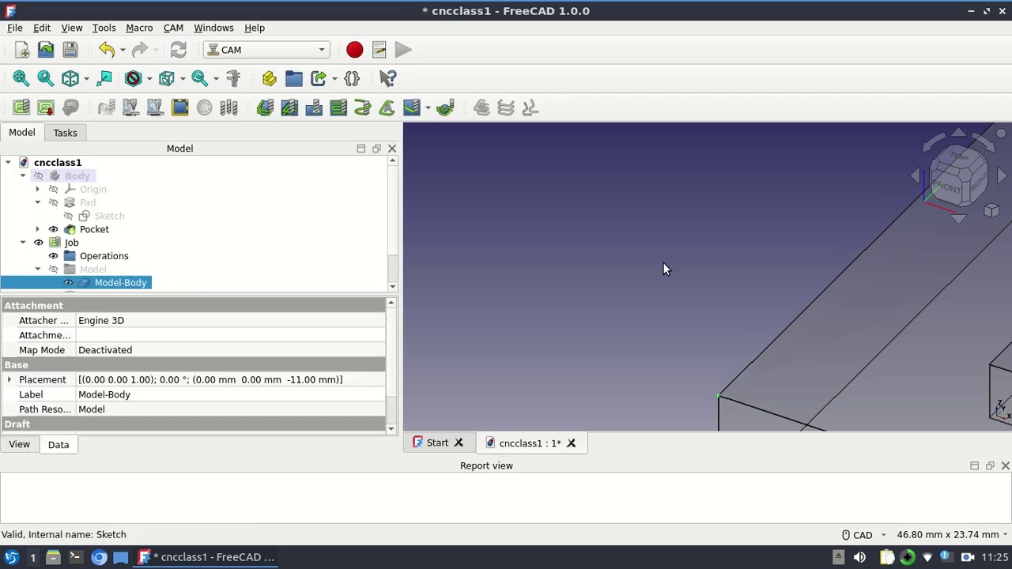
Hide the original Pocket feature in the model tree, leaving the job's Model-Body shown
scroll(710, 269, down, 5)
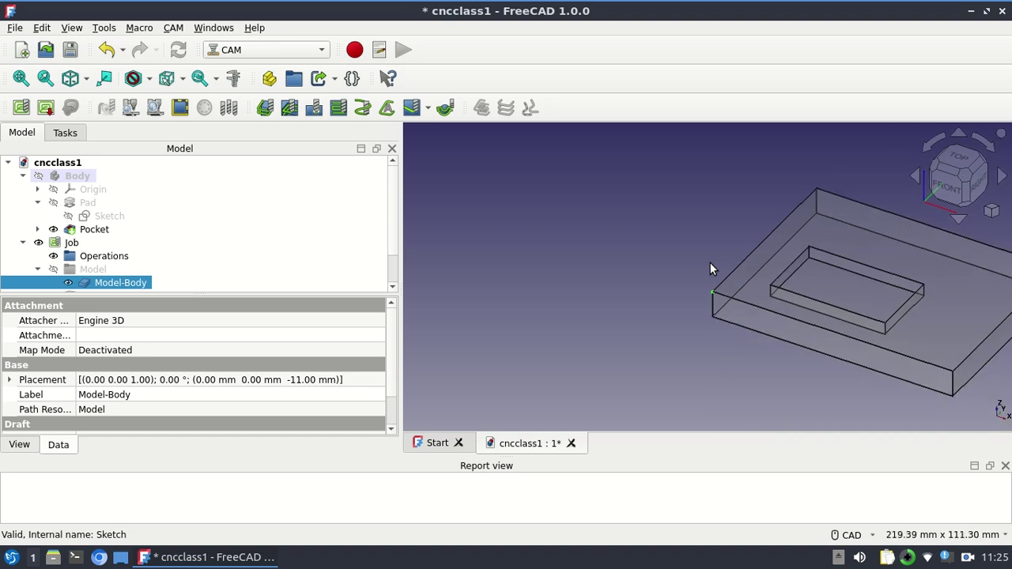
middle_drag(710, 269, 508, 267)
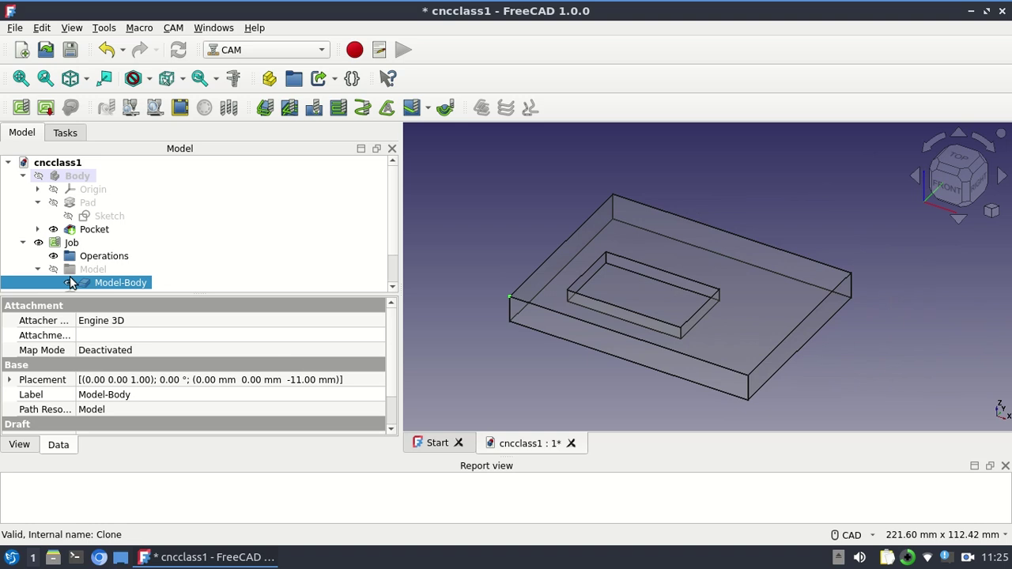
click(83, 230)
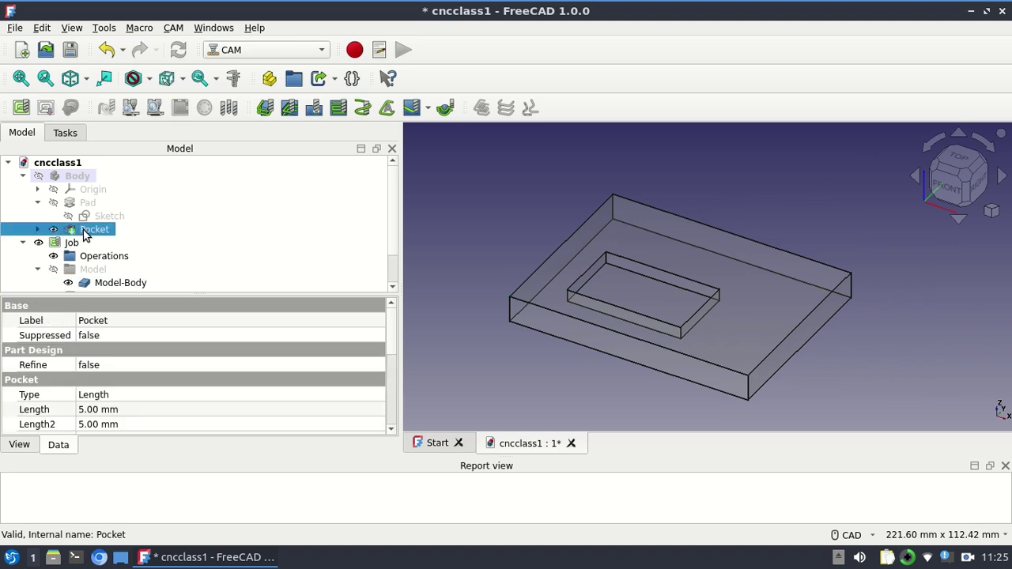
key(space)
Compare the job's Model-Body with the original Pocket by toggling their visibility, ending with only Model-Body shown
click(118, 283)
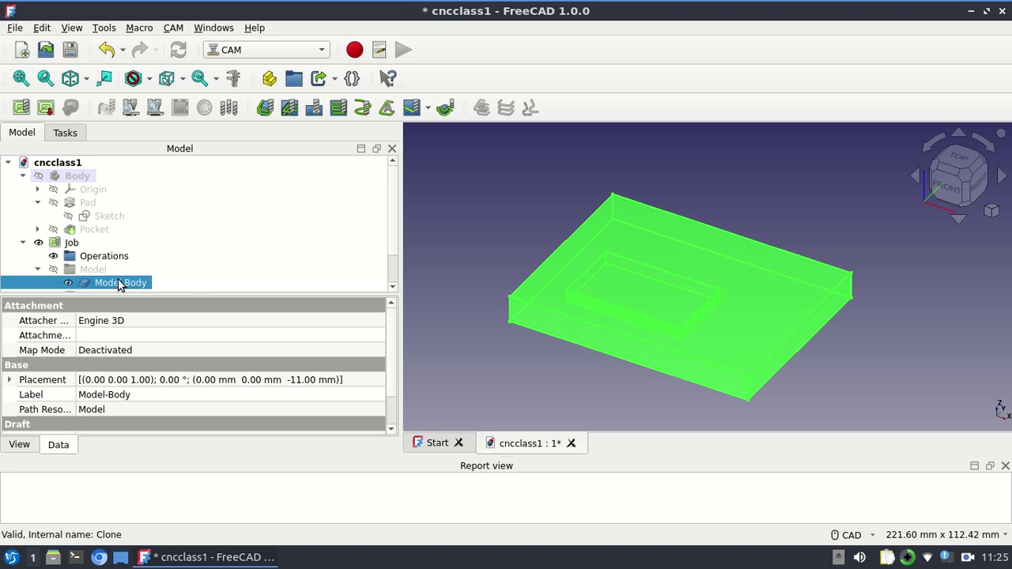
key(space)
key(space)
click(82, 231)
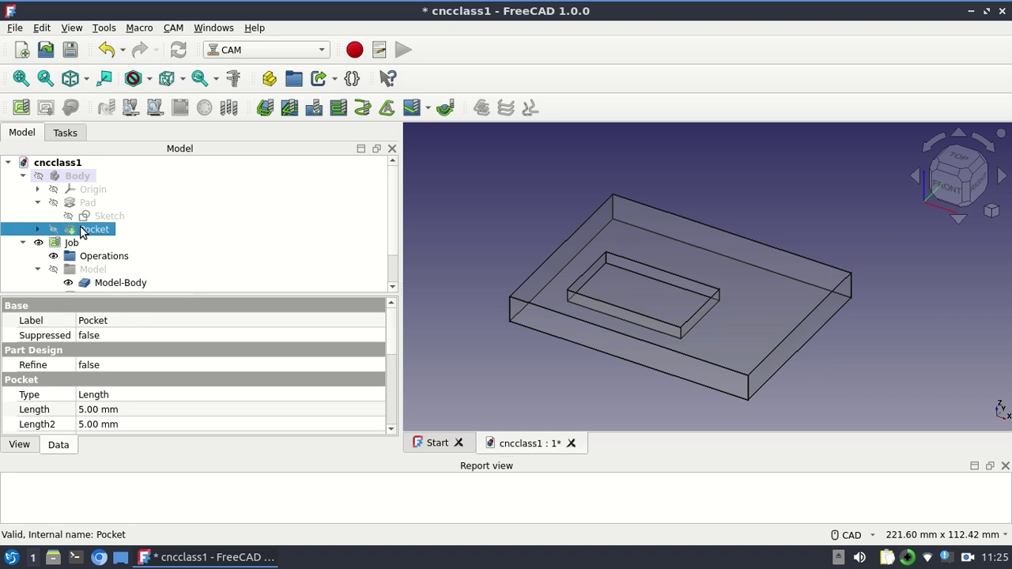
click(111, 283)
key(space)
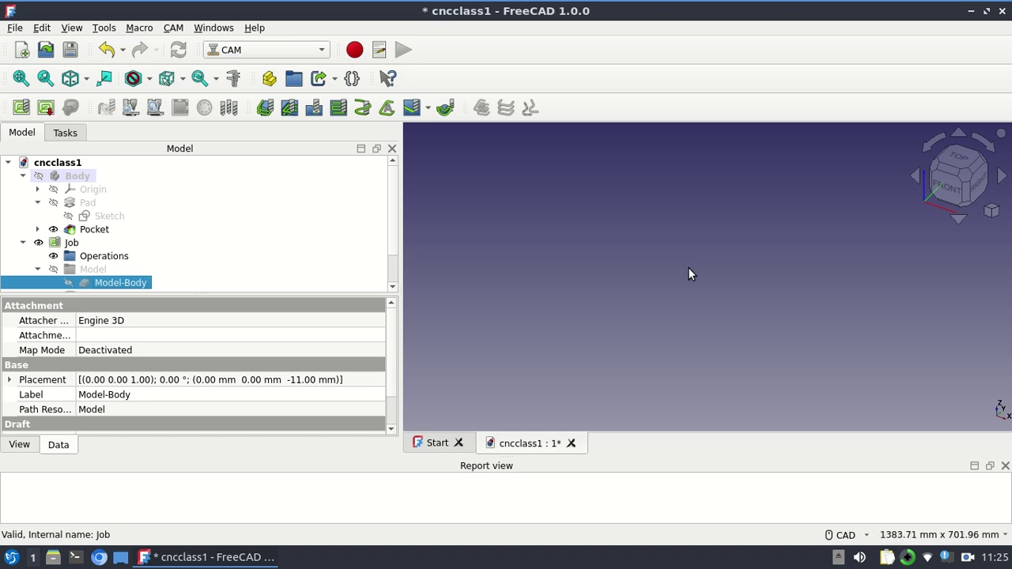
scroll(688, 267, up, 8)
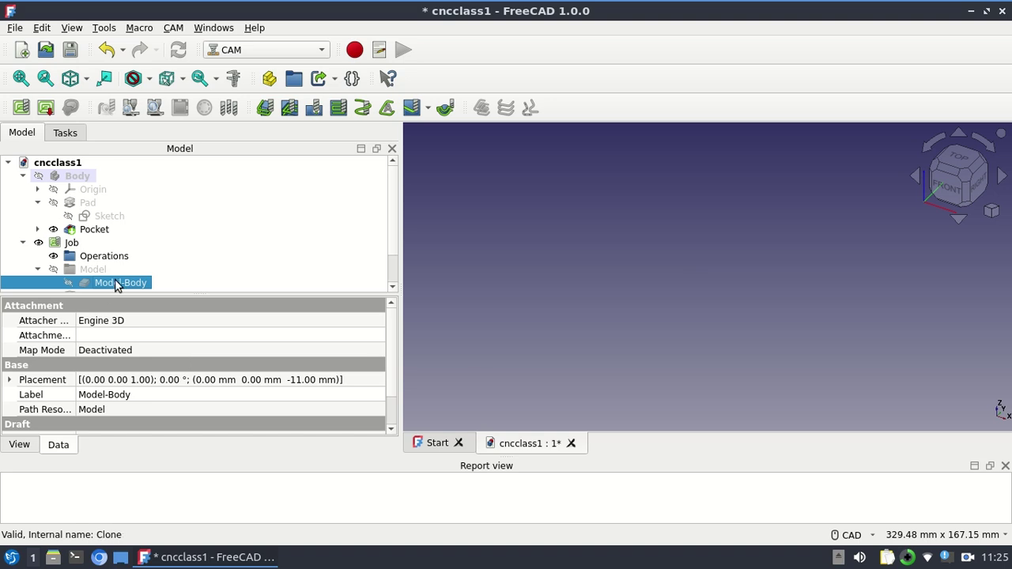
key(space)
click(90, 231)
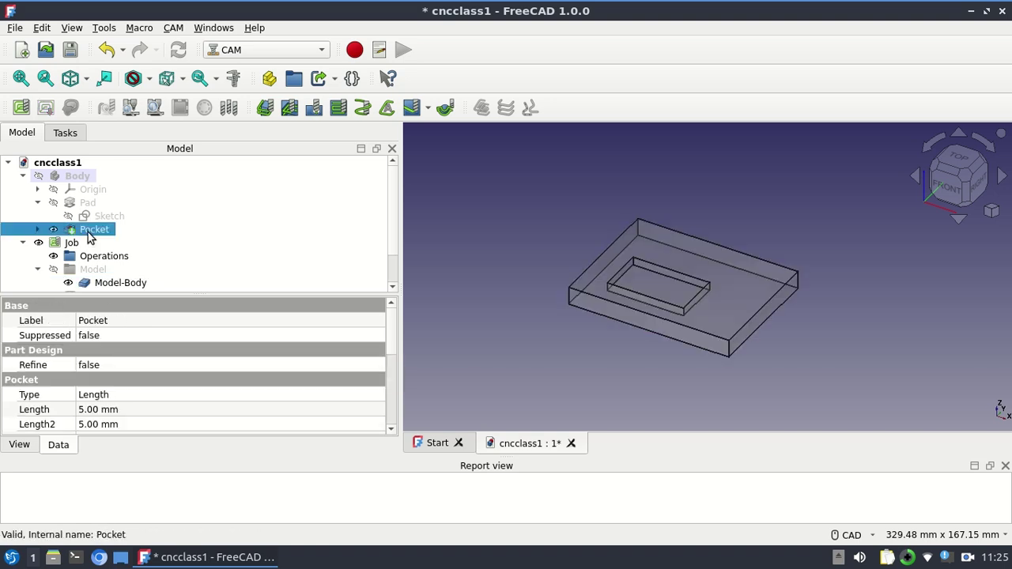
key(space)
Open the CAM Tool Selector, minimize FreeCAD, and look through the home folder in the file manager
click(229, 109)
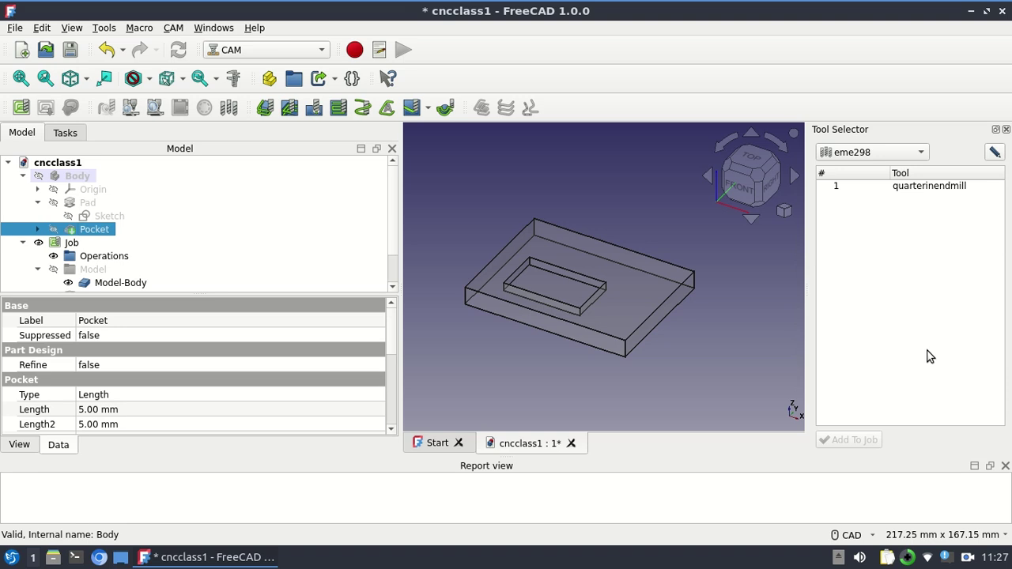
click(970, 11)
click(53, 558)
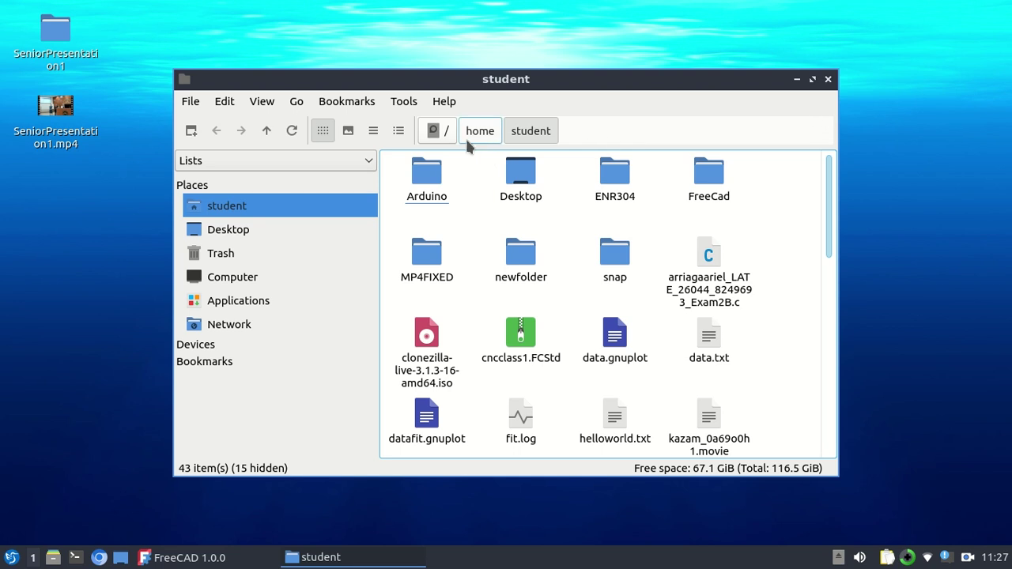
click(828, 80)
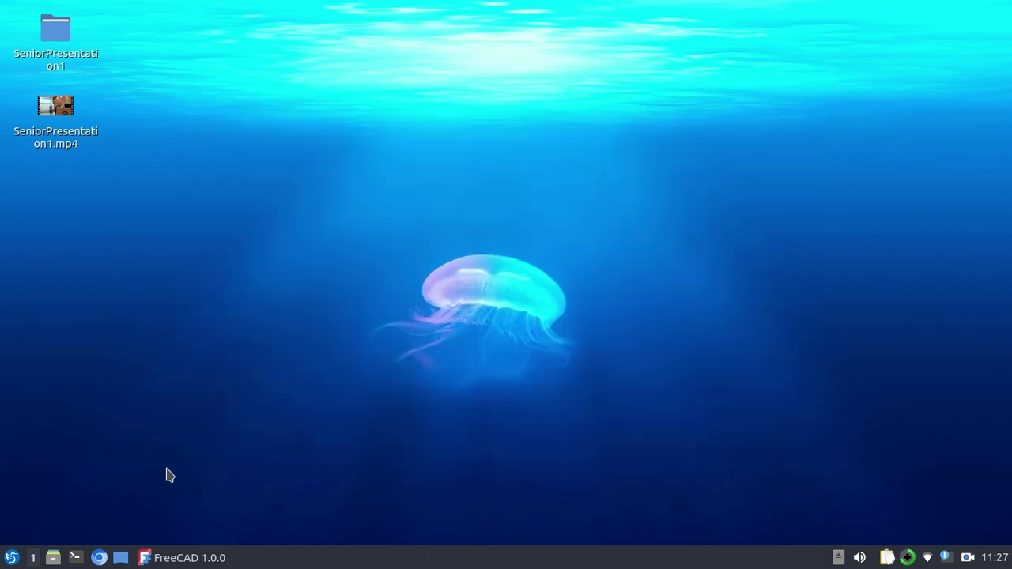
Open a terminal, change to the FreeCad directory, and list its contents
click(76, 558)
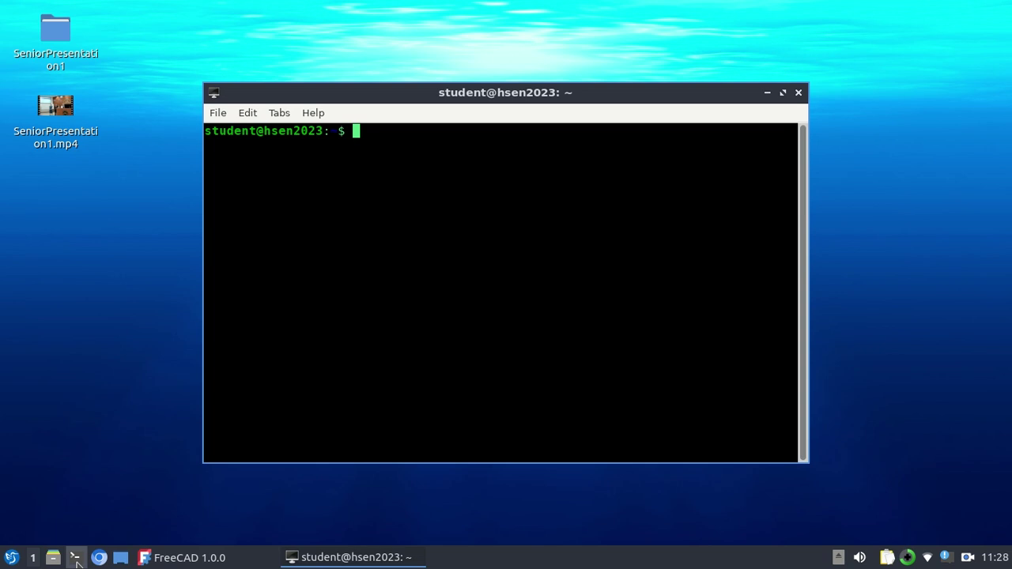
text(/)
key(BackSpace)
text(cd Fr)
key(Tab)
text(To)
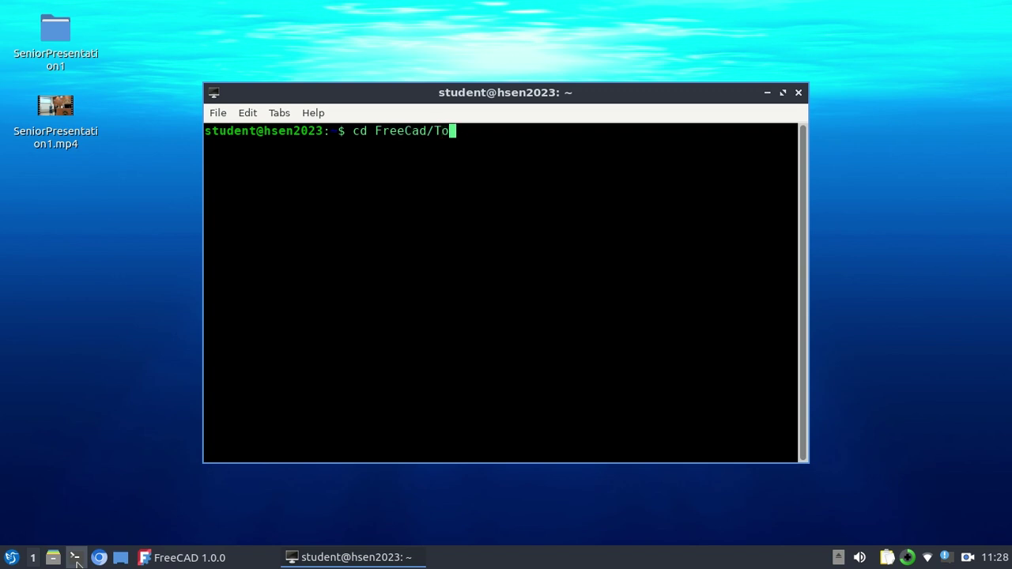
key(BackSpace)
key(BackSpace)
key(Return)
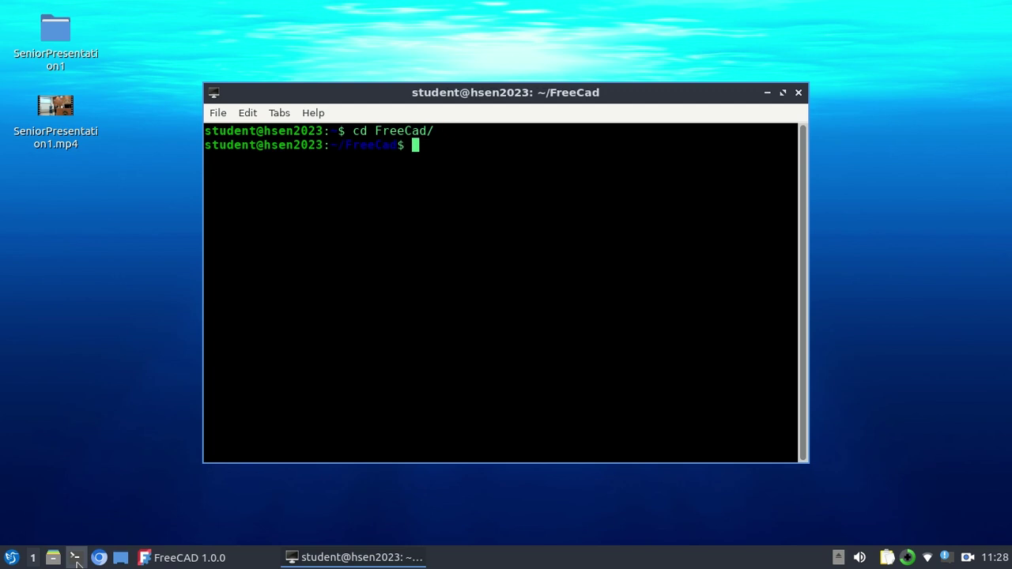
text(ls)
key(Return)
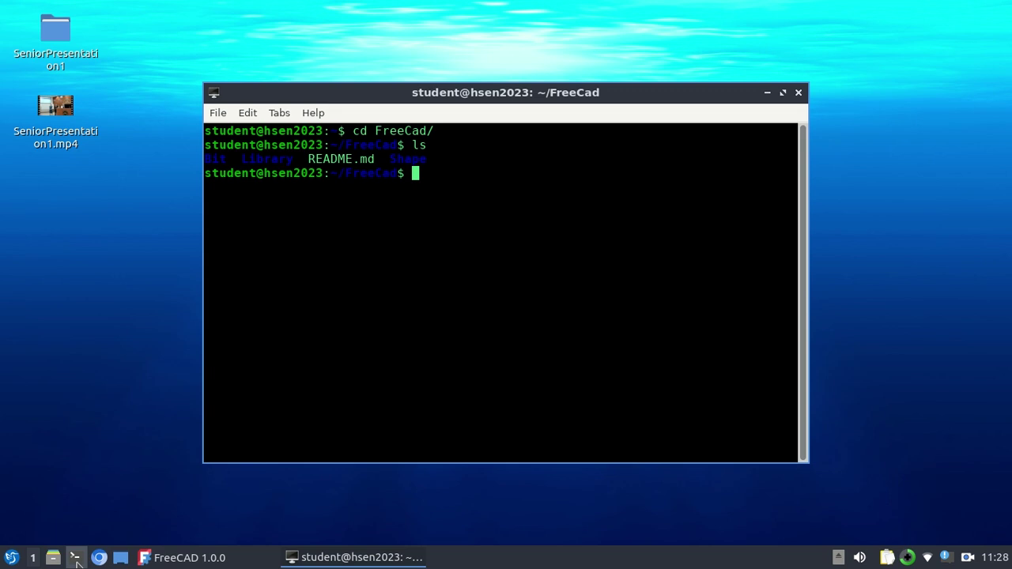
Change to the Bit subdirectory and list the tool bit files in it
text(cd Bit)
key(Return)
text(ls)
key(Return)
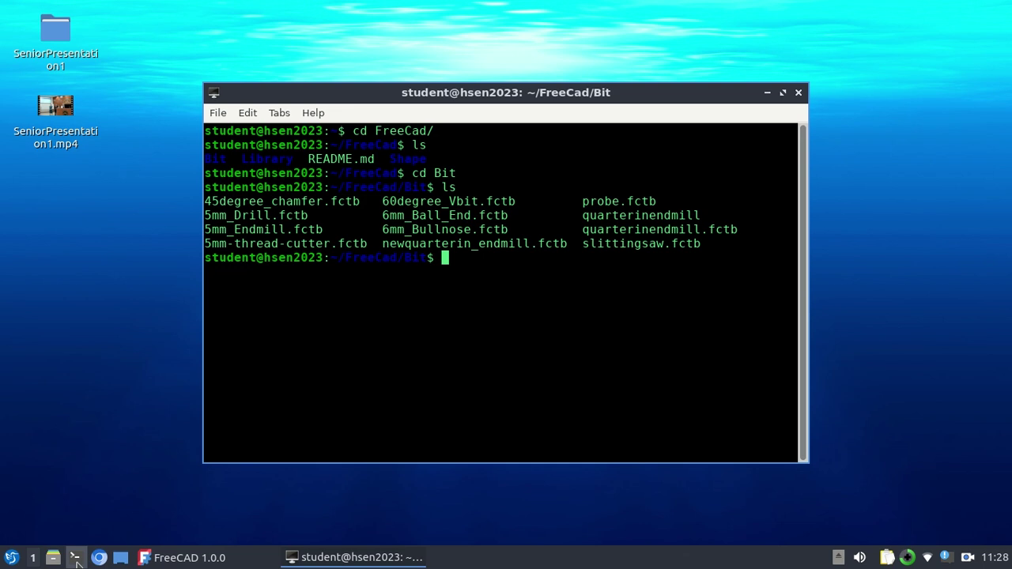
Move from the Bit directory over to its sibling Shape directory and list the tool shape files in it
text(cd ..)
key(Return)
text(cd )
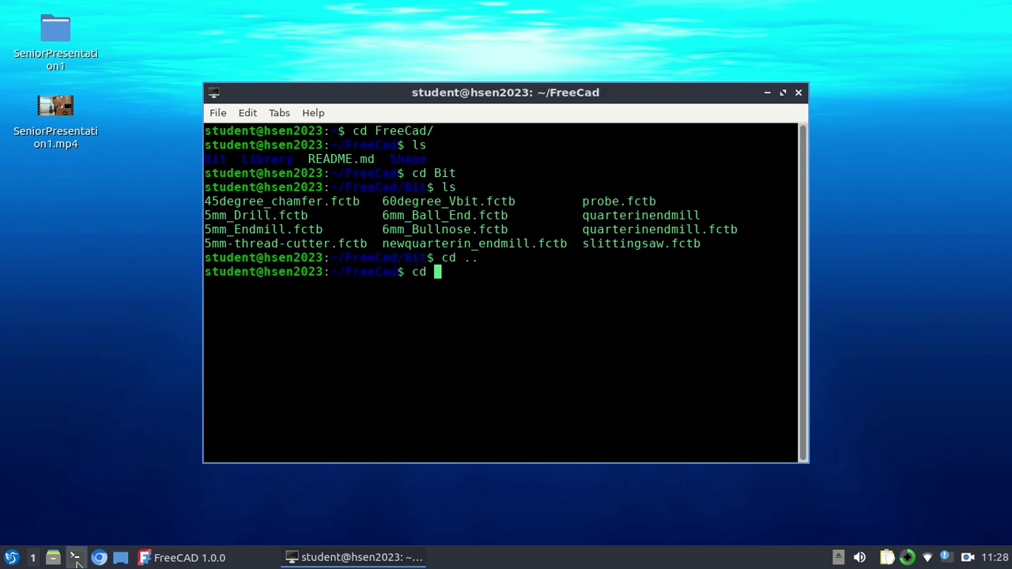
text(SHa)
key(BackSpace)
key(BackSpace)
text(hape)
key(BackSpace)
key(BackSpace)
key(Tab)
key(Return)
text(ls)
key(Return)
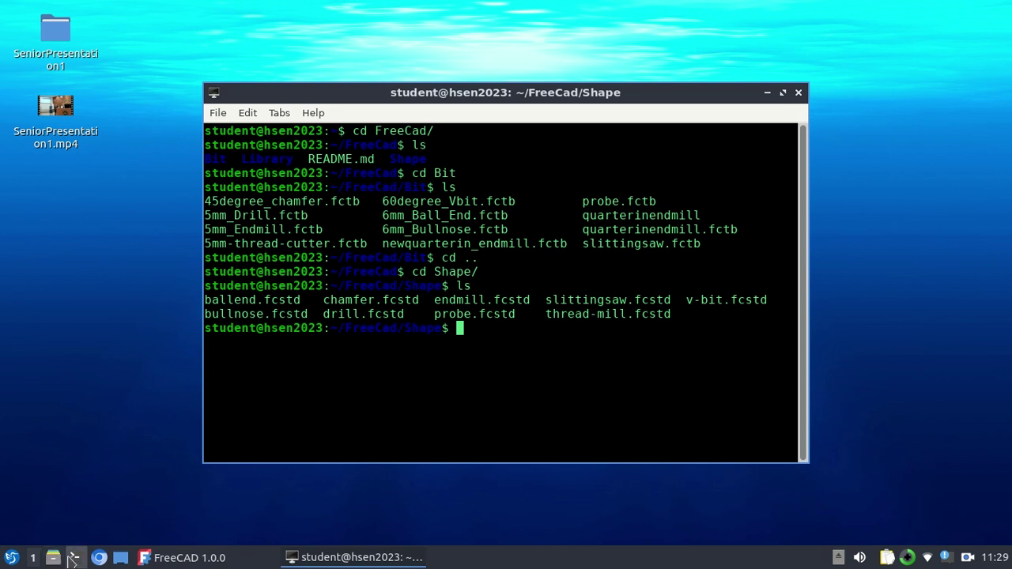
Open a second terminal and write a cd command to /snap/freecad/908/usr/Mod/Path/Tools/
click(72, 558)
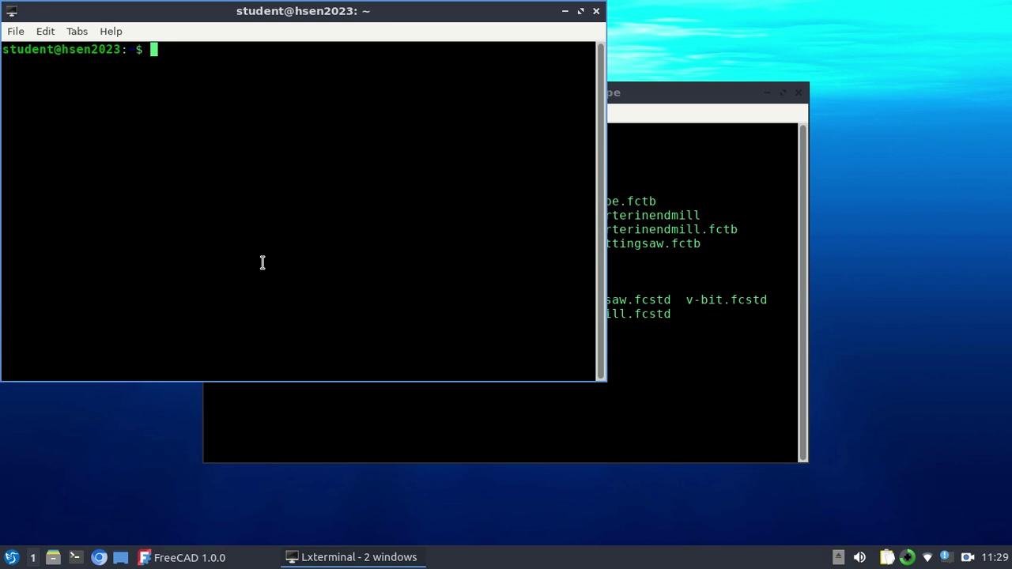
text(cd /n)
key(BackSpace)
text(snap/)
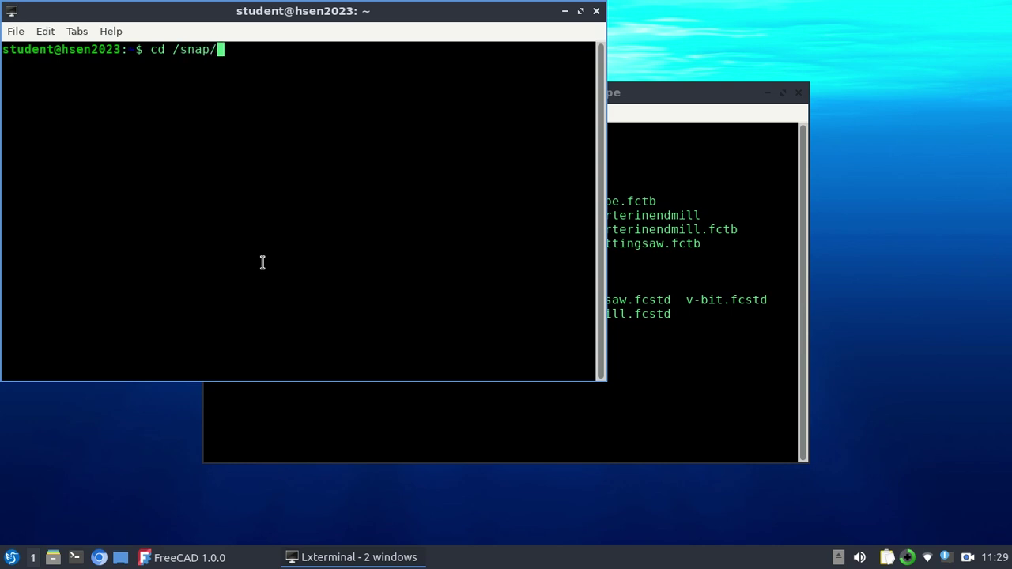
text(fre)
key(Tab)
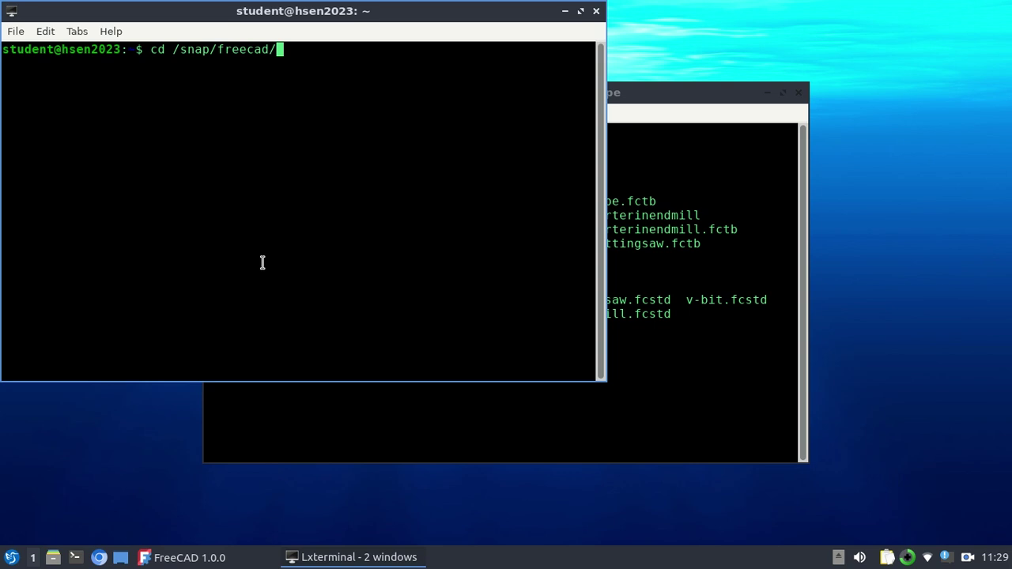
text(90)
key(Tab)
text(u)
key(Tab)
text(M)
key(Tab)
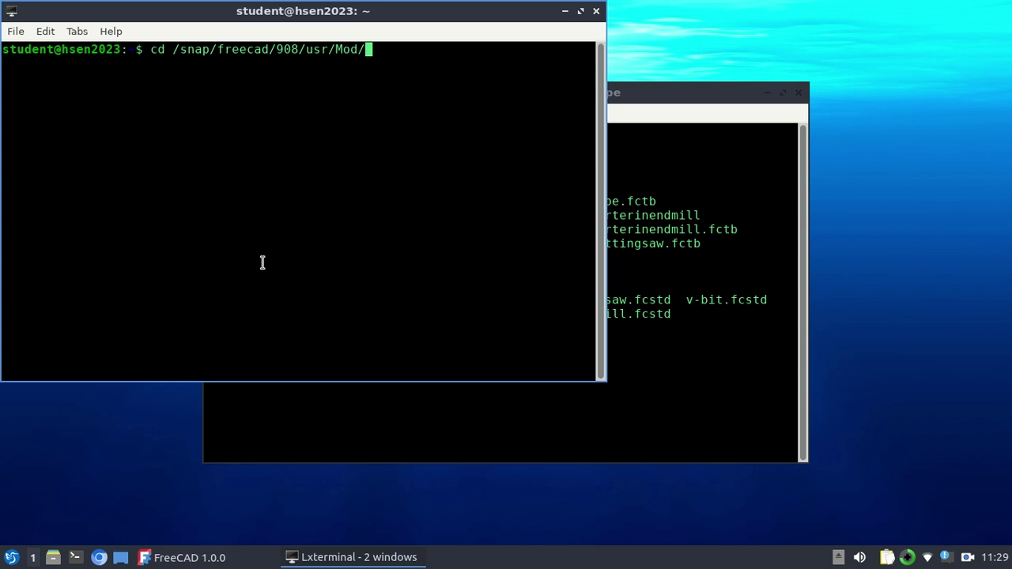
text(P)
key(Tab)
key(Tab)
key(Tab)
text(ath)
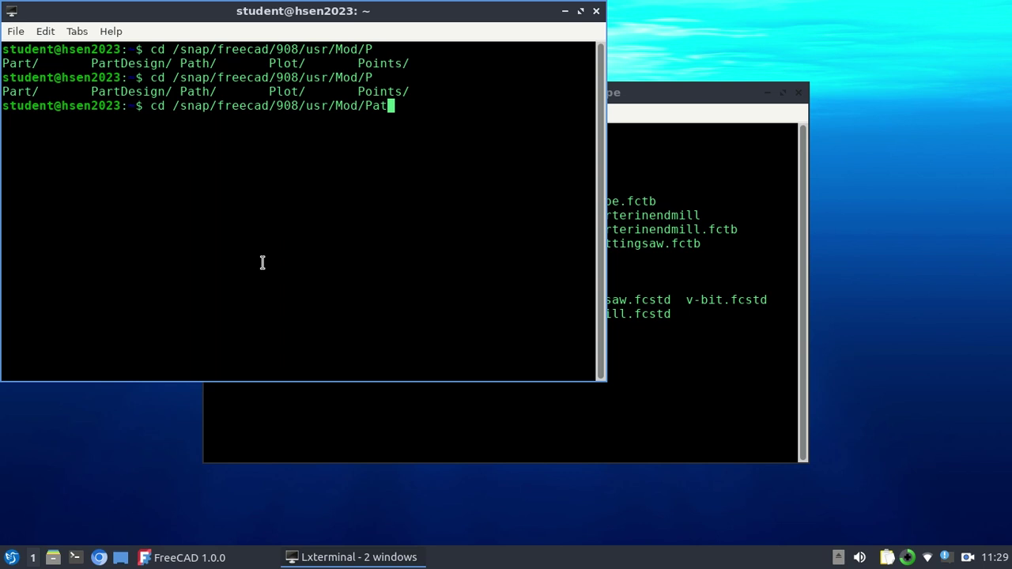
key(Tab)
text(To)
key(Tab)
Enlarge the second terminal's text by several levels, and reduce it again by two
key(ctrl+plus)
key(ctrl+plus)
key(ctrl+plus)
key(ctrl+plus)
key(ctrl+plus)
key(ctrl+plus)
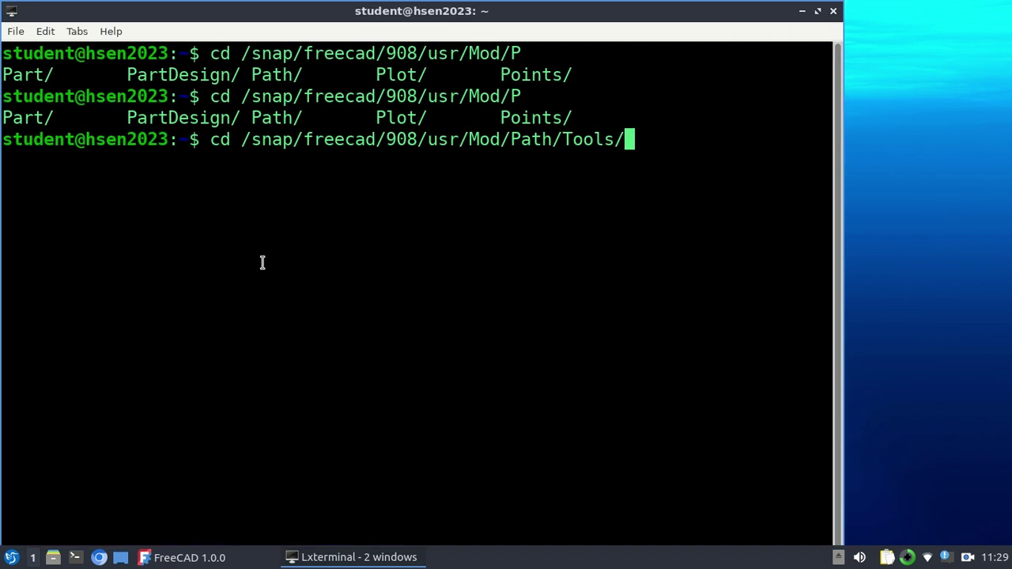
key(ctrl+plus)
key(ctrl+plus)
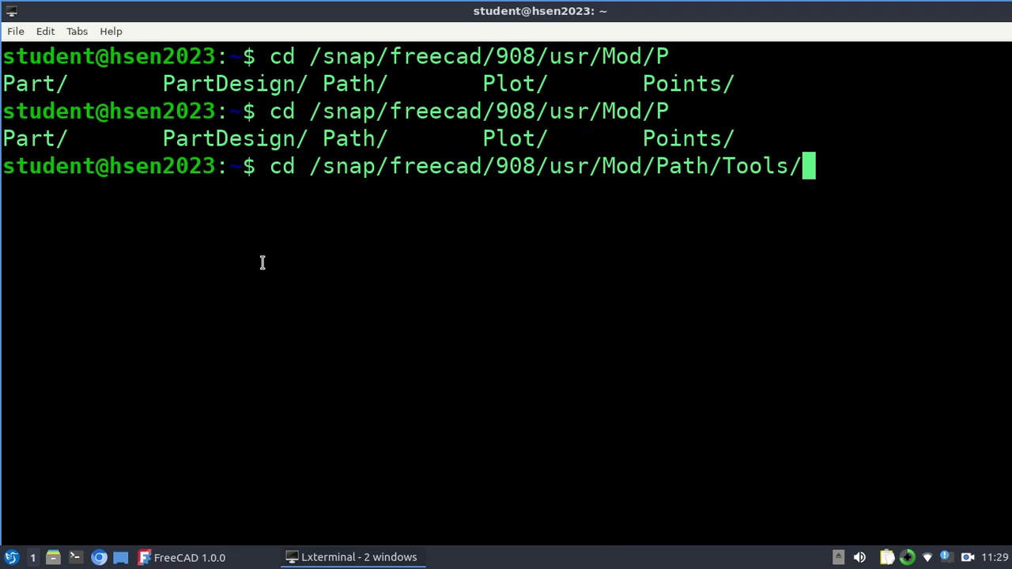
key(ctrl+minus)
key(ctrl+minus)
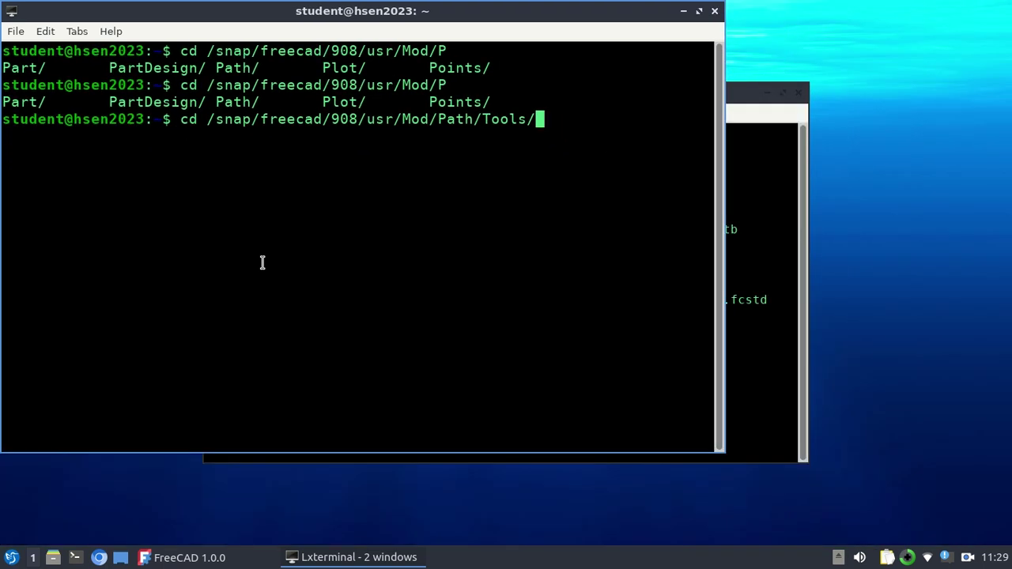
Run the change into the Path/Tools directory, list its contents, and clear the terminal
key(Return)
text(ls)
key(Return)
text(clear)
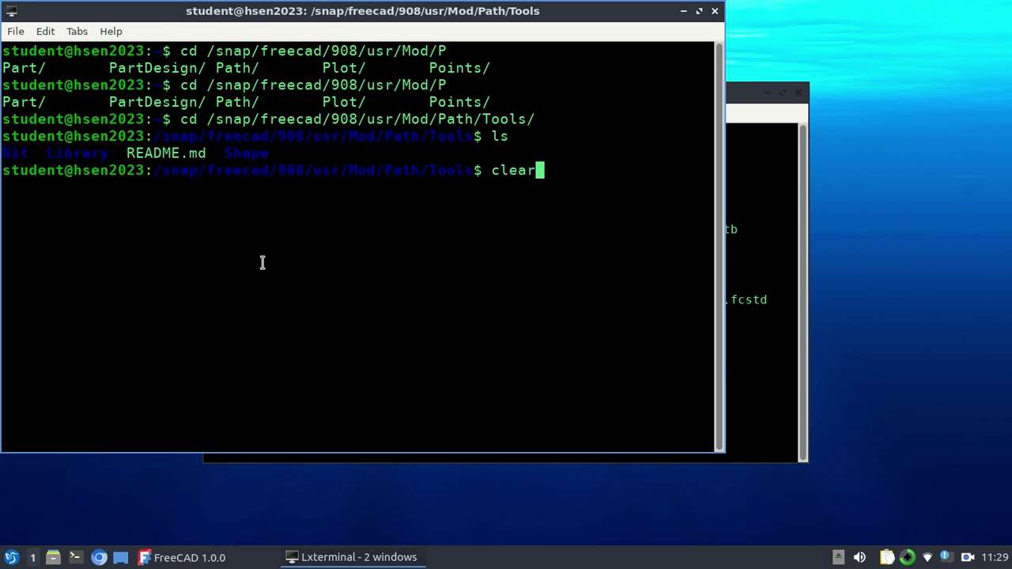
key(Return)
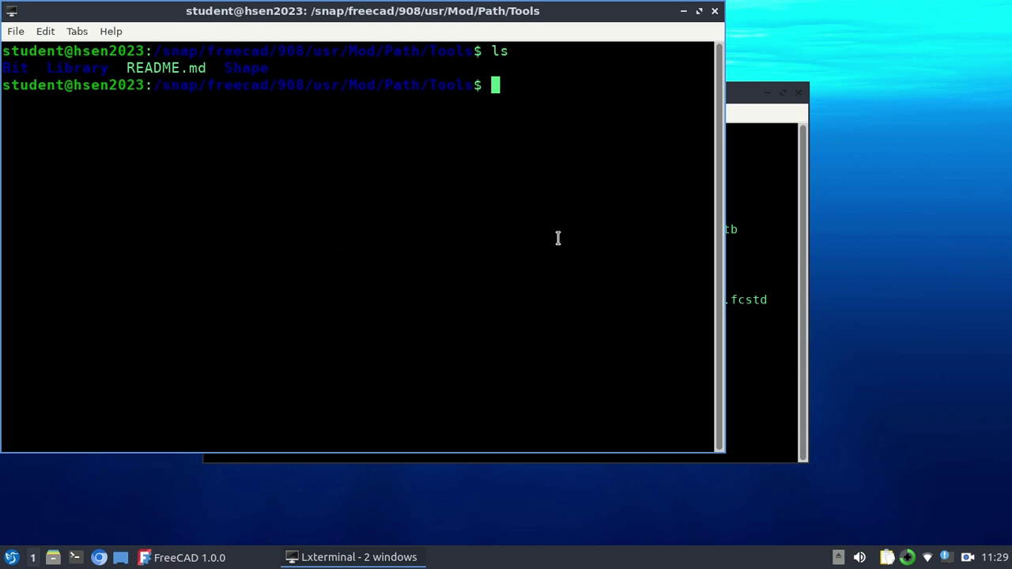
Move the first terminal out from behind the second, return it to the FreeCad directory, and list the contents on a cleared screen
drag(733, 96, 911, 178)
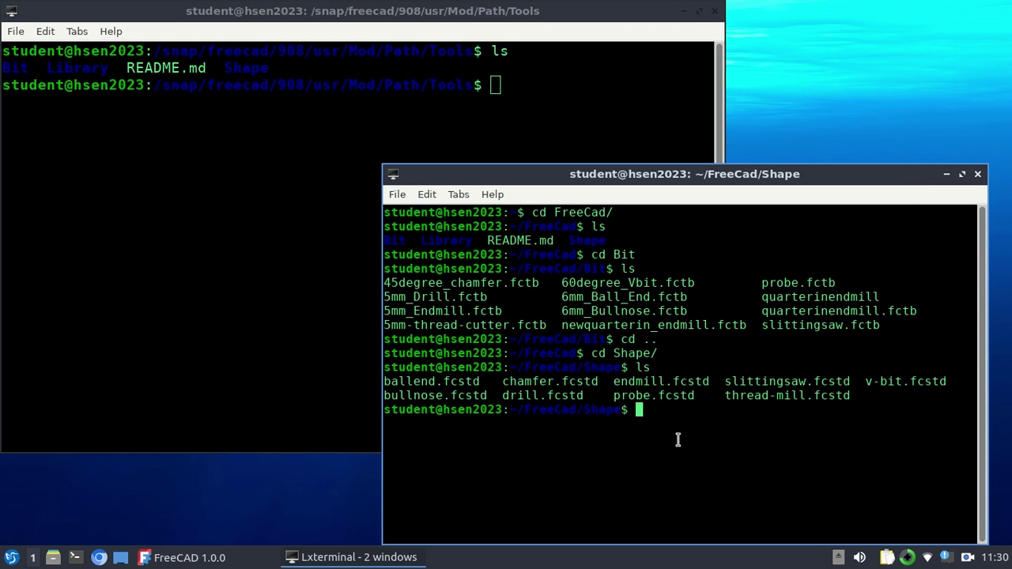
text(cd .)
text(...)
key(Return)
text(cd ..)
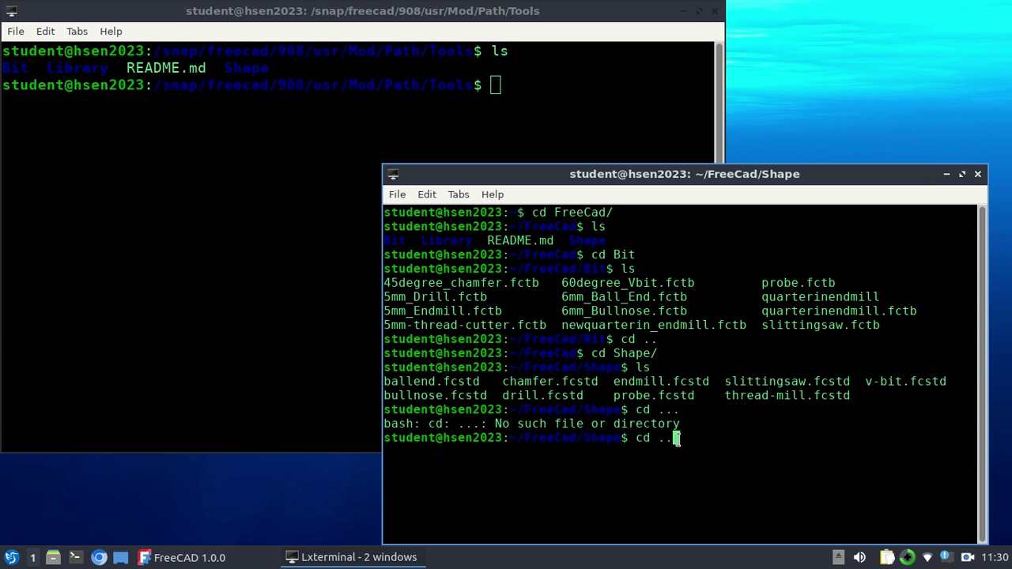
key(Return)
text(ls)
key(BackSpace)
key(BackSpace)
text(clear)
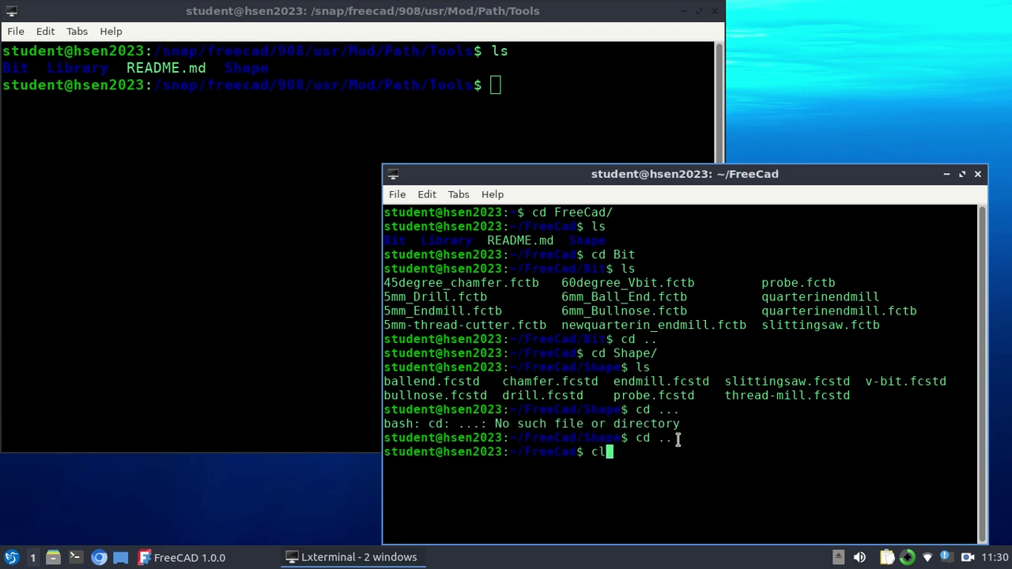
key(Return)
text(ls)
key(Return)
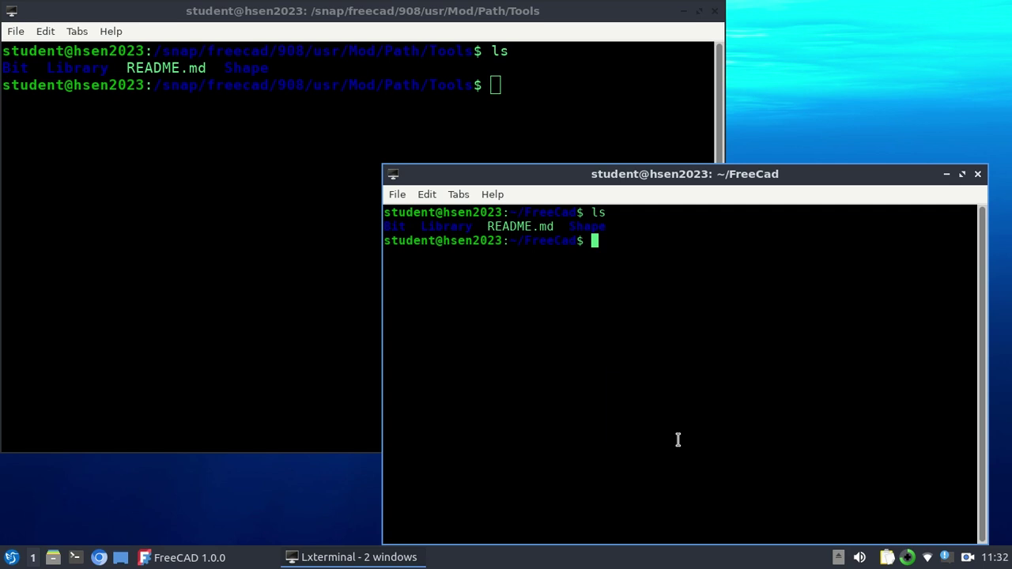
Write cd /snap/freecad/current/usr/Mod/CAM/Tools in the second terminal and erase it without running it
click(294, 199)
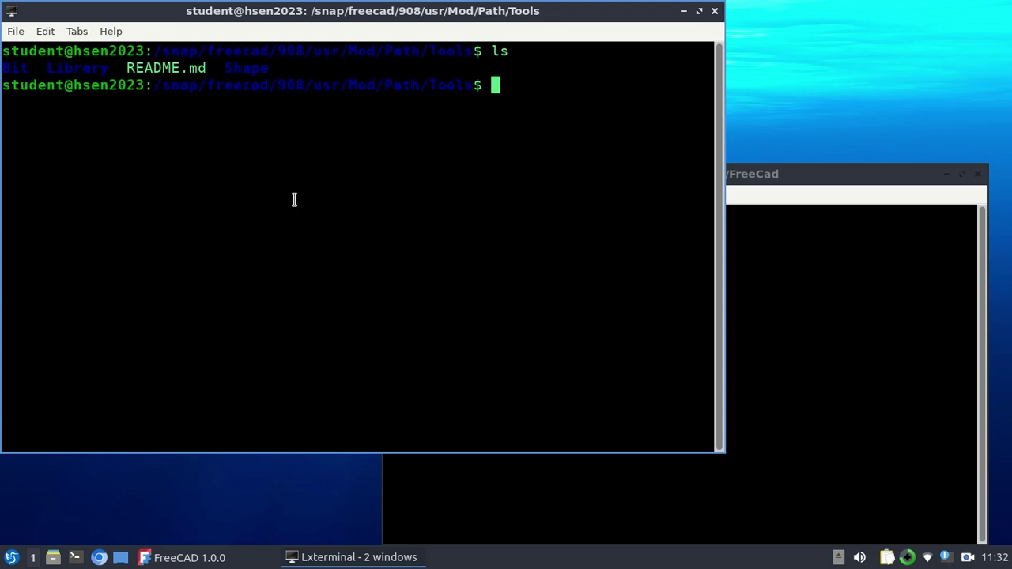
text(cd /snap/)
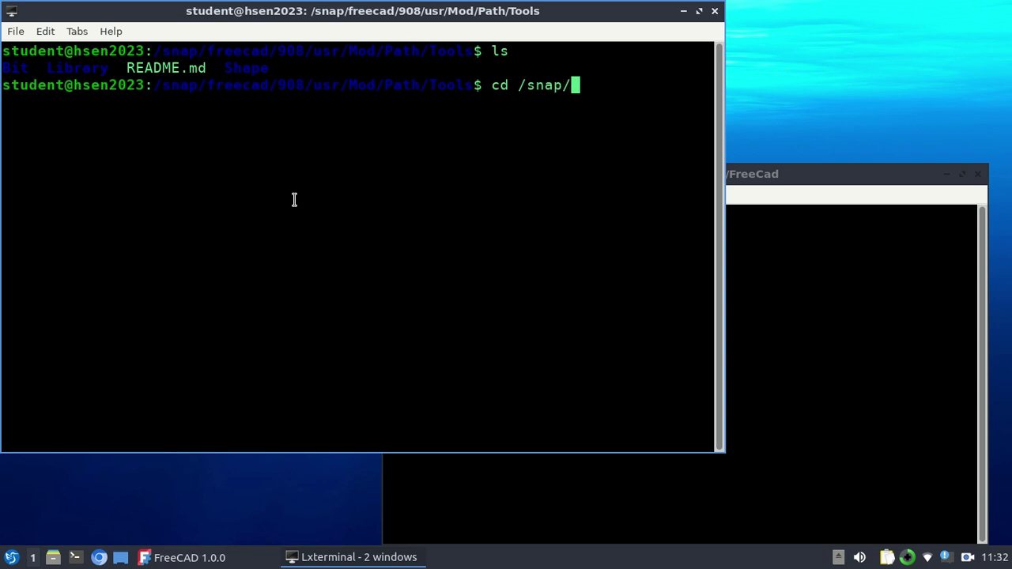
text(freecad/)
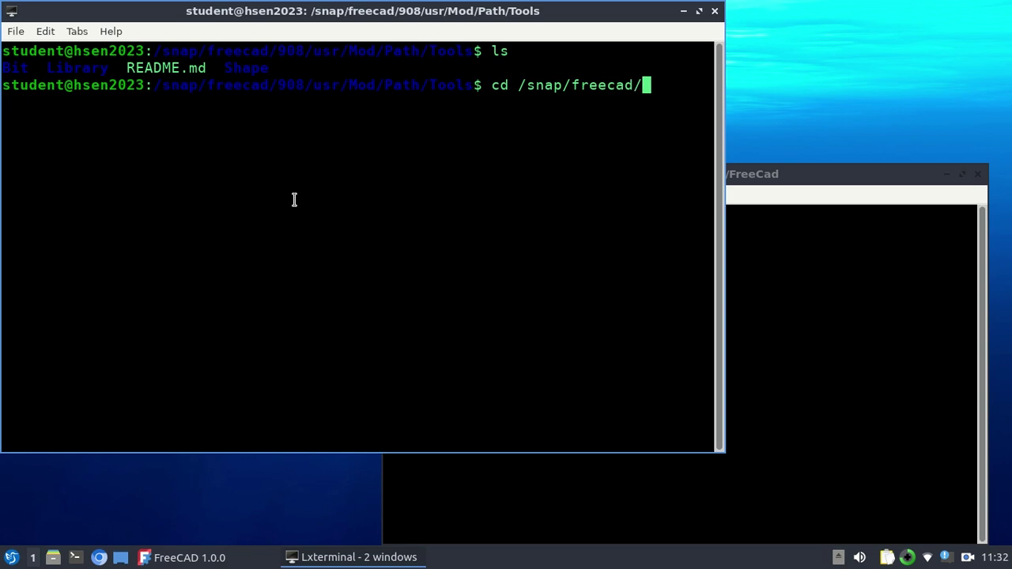
text(curren)
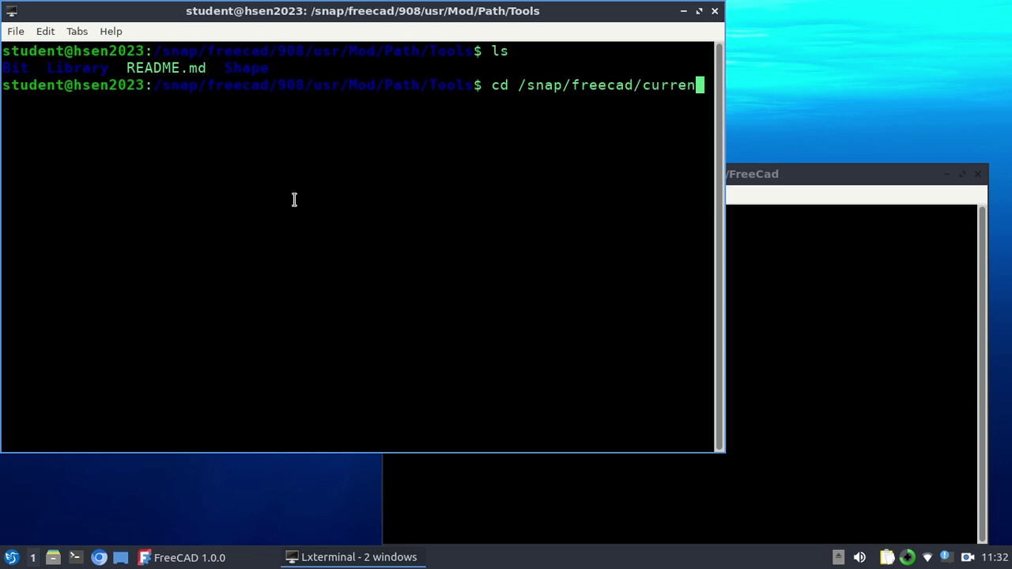
text(t/usr/M)
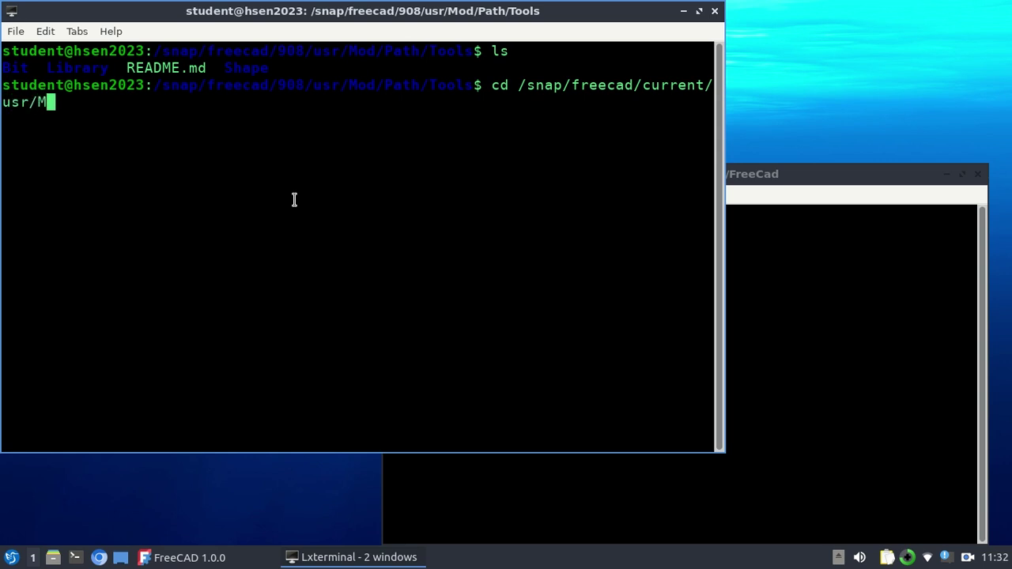
text(od/CAM/)
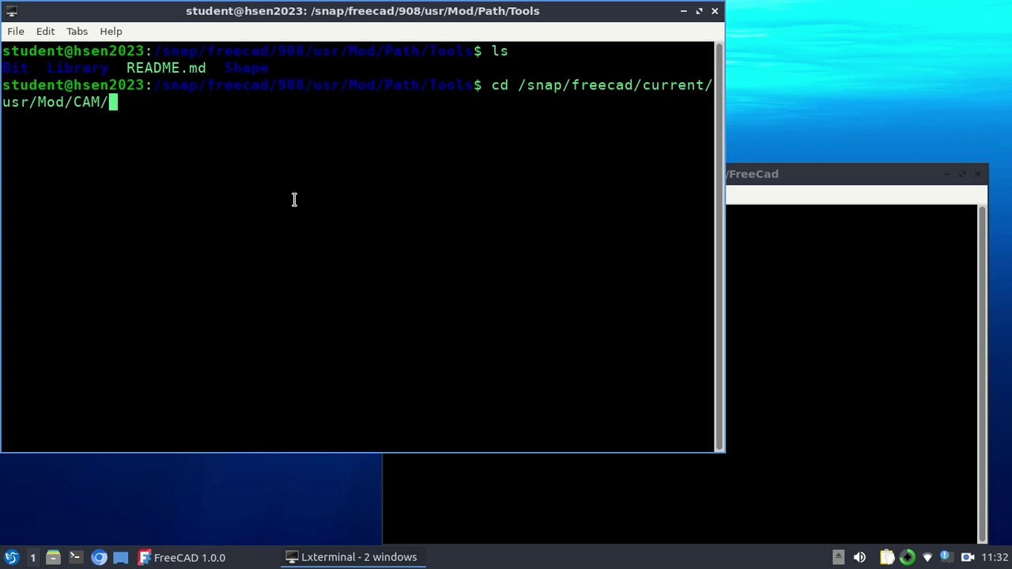
text(Tools)
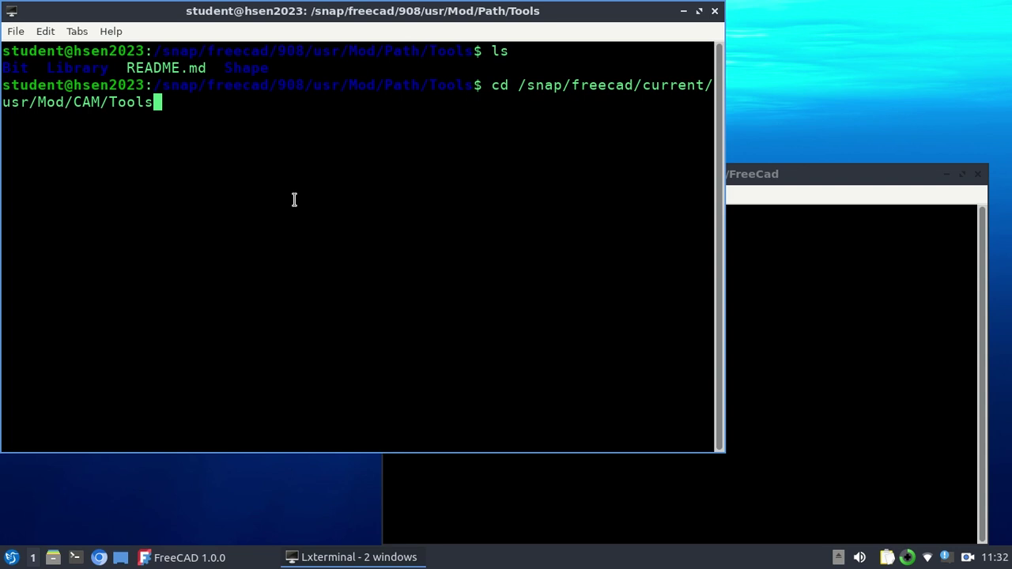
key(BackSpace)
key(BackSpace)
key(BackSpace)
key(BackSpace)
key(BackSpace)
key(BackSpace)
key(BackSpace)
key(BackSpace)
key(BackSpace)
key(BackSpace)
key(BackSpace)
key(BackSpace)
key(BackSpace)
key(BackSpace)
key(BackSpace)
key(BackSpace)
key(BackSpace)
key(BackSpace)
key(BackSpace)
key(BackSpace)
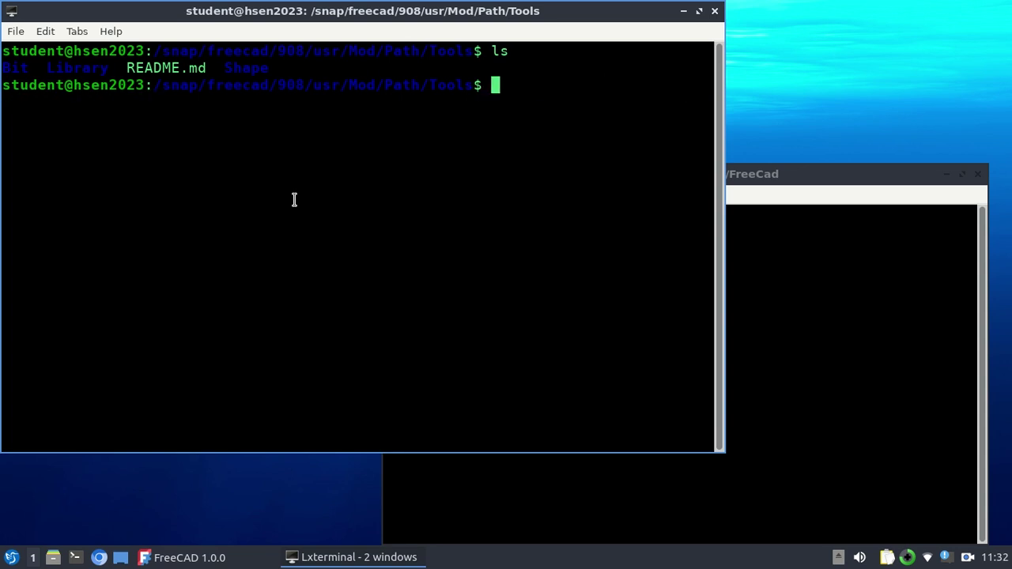
Write cp -r * ~/FreeCad/ in the Path/Tools terminal without running it, with the other terminal narrowed beside it
text(cp -r *)
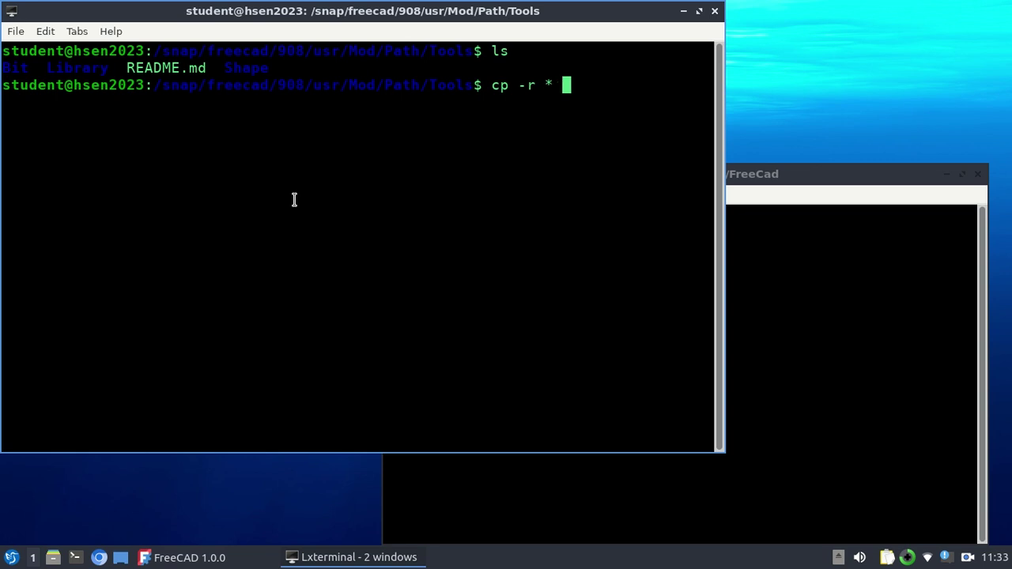
click(729, 294)
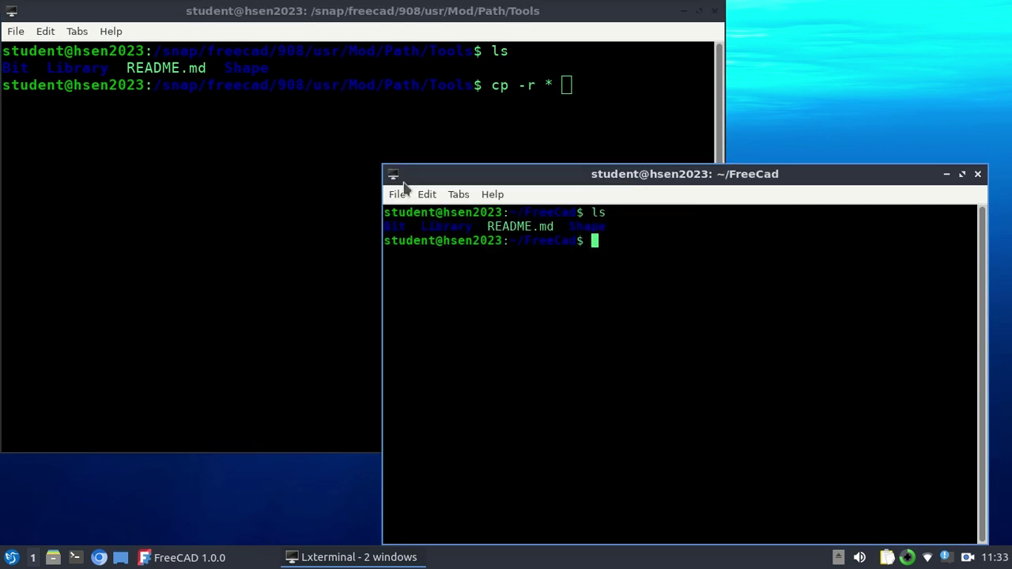
click(380, 159)
drag(386, 167, 744, 145)
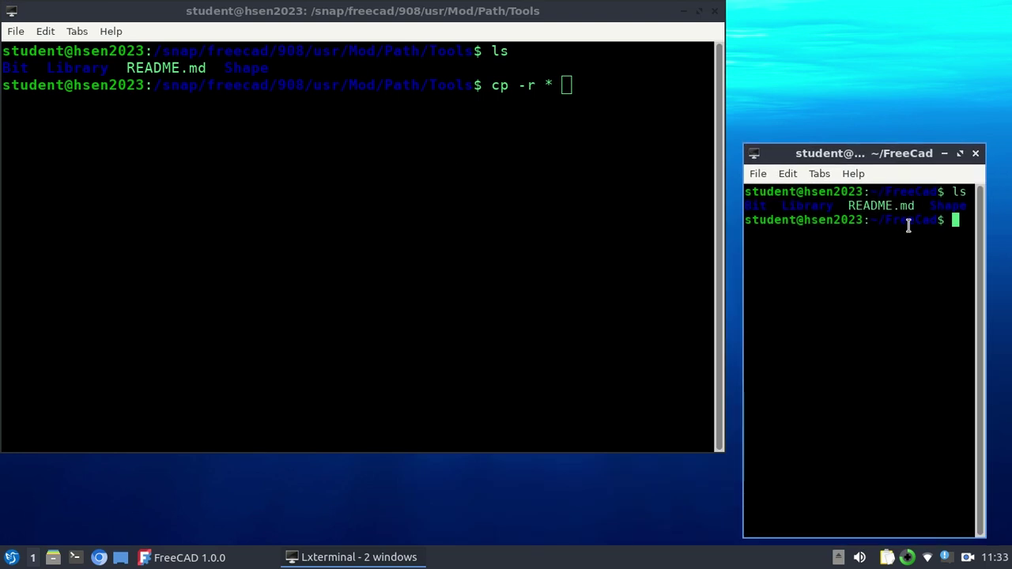
click(606, 118)
text(/)
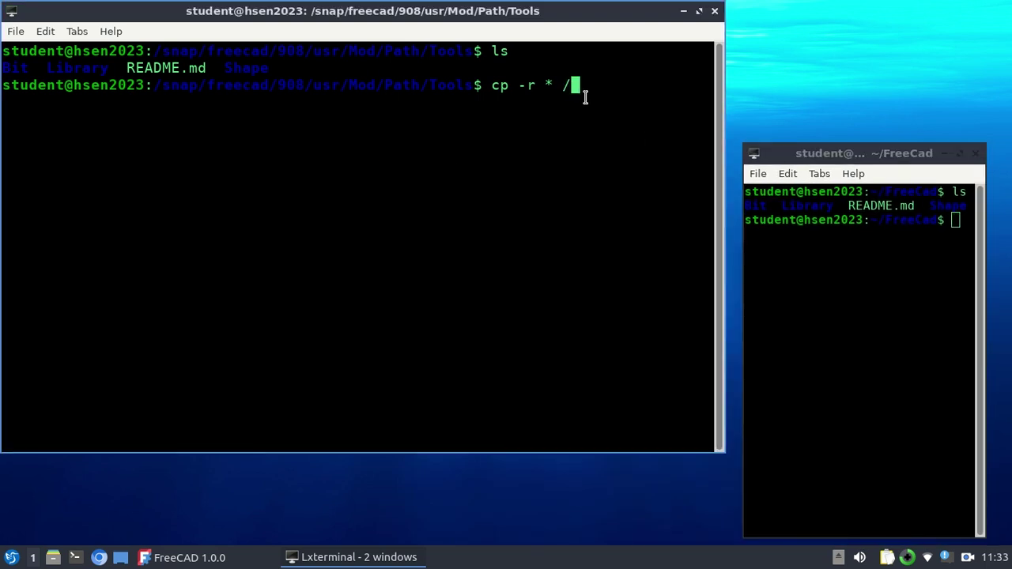
text(Fre)
key(BackSpace)
key(BackSpace)
key(BackSpace)
key(BackSpace)
text(~/F)
key(Tab)
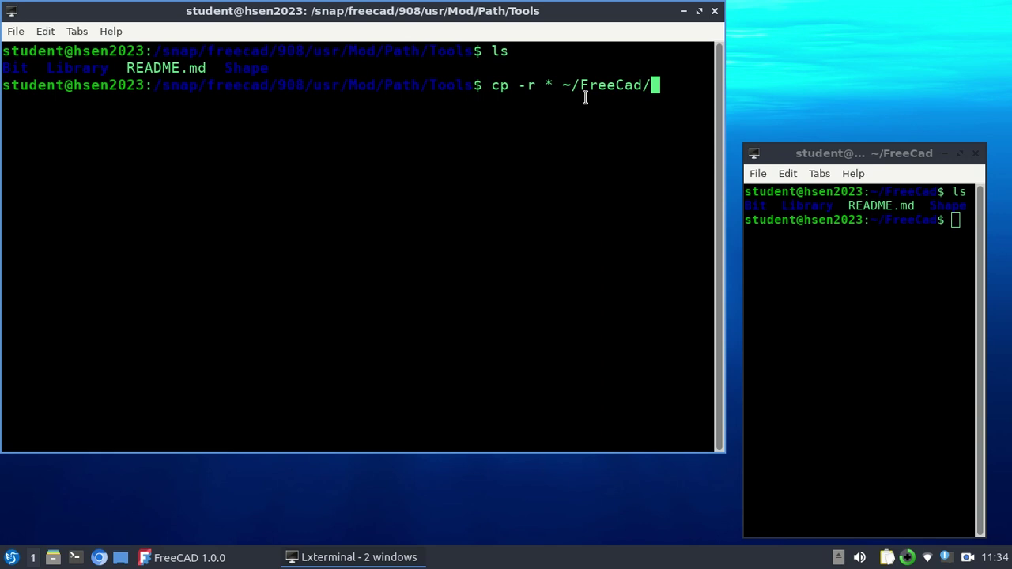
Close the Path/Tools terminal, reposition and enlarge the FreeCad directory terminal, and close it as well
click(714, 11)
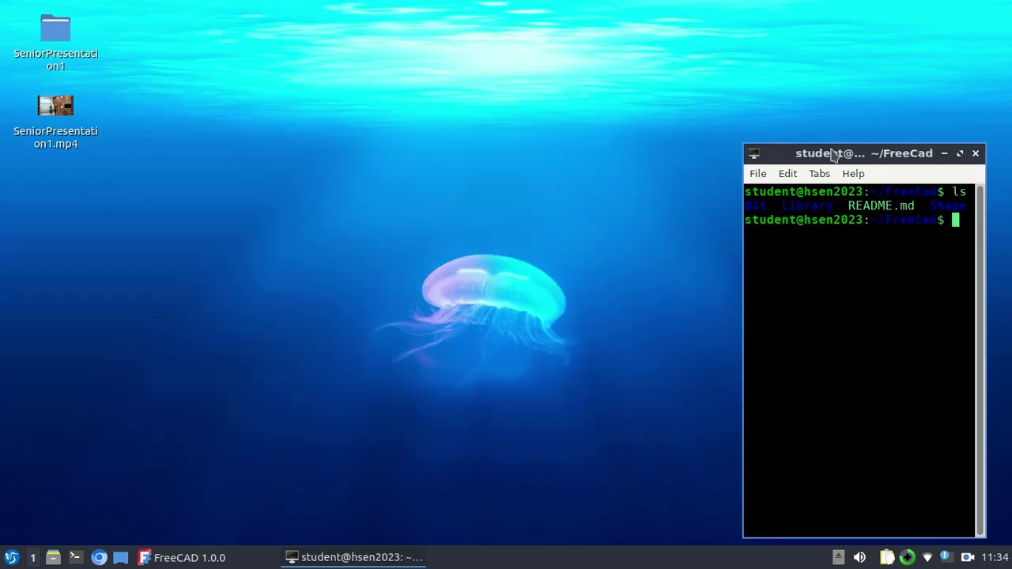
drag(834, 154, 260, 64)
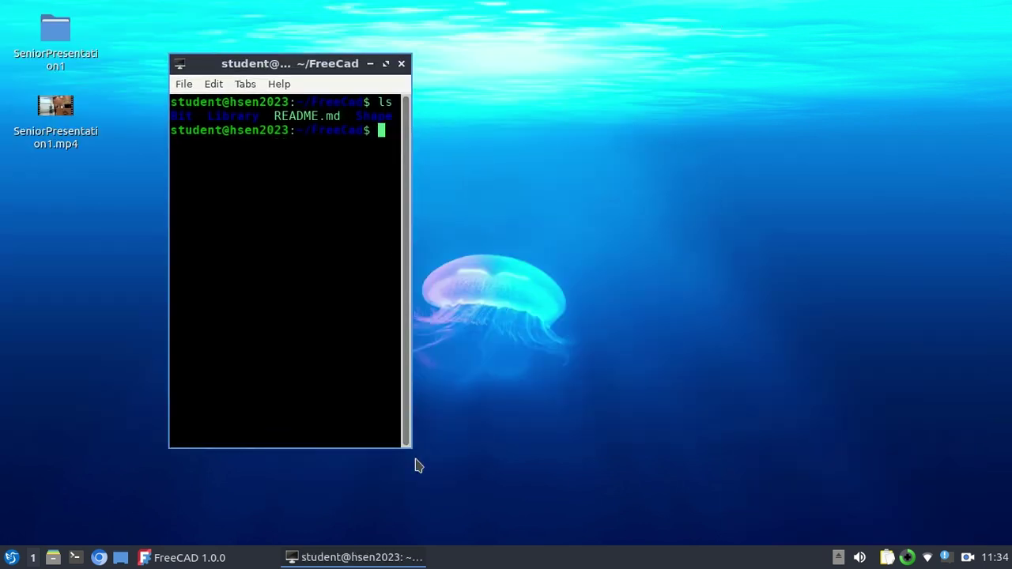
drag(410, 446, 868, 518)
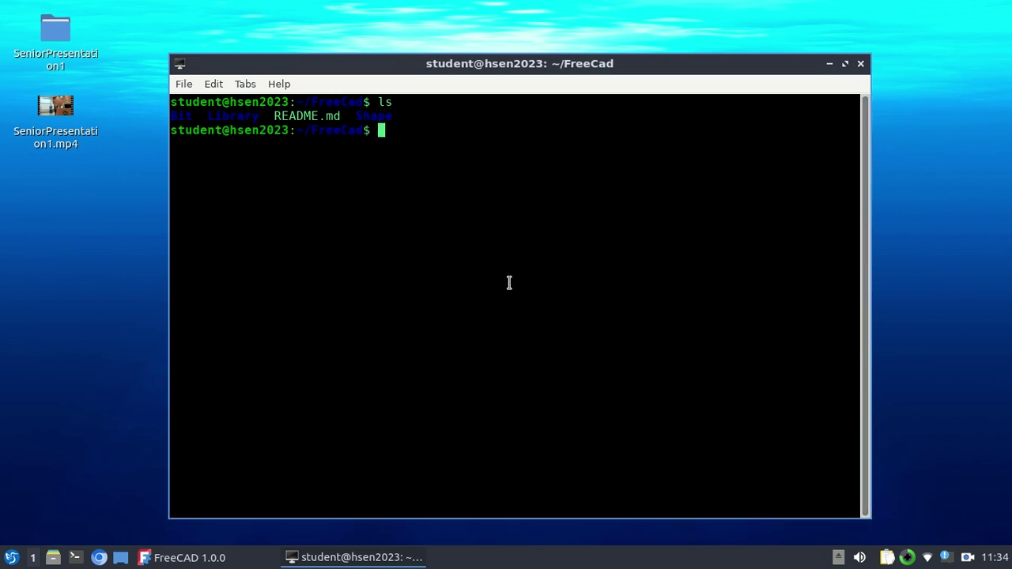
click(860, 63)
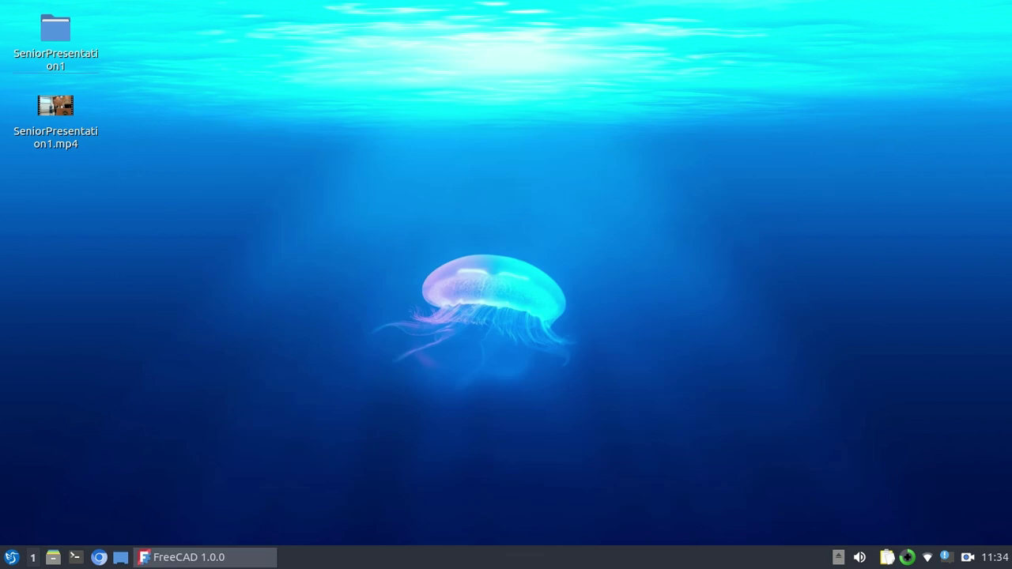
Switch back to FreeCAD and choose the Default library as the tool selector's source
click(204, 557)
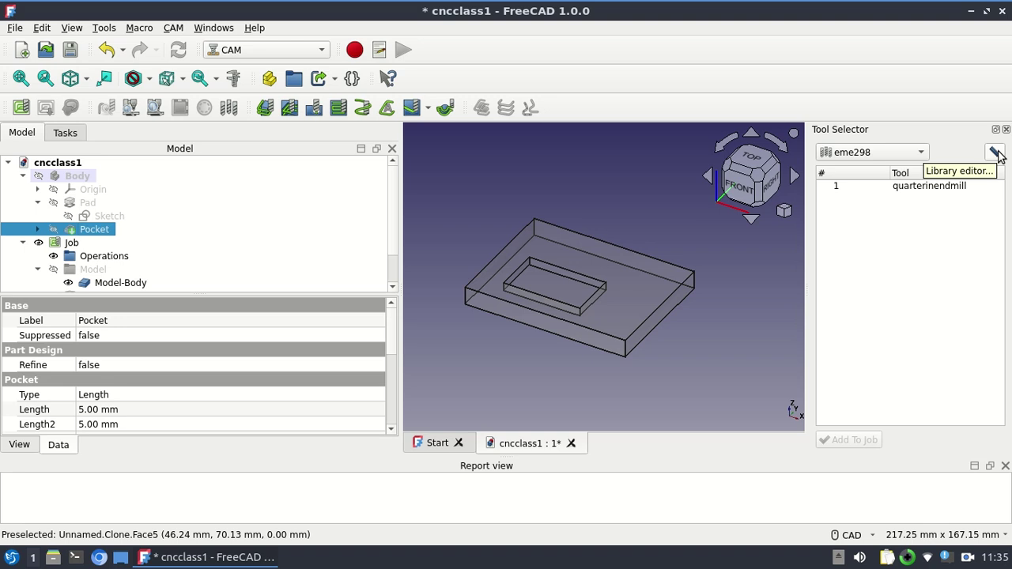
click(920, 154)
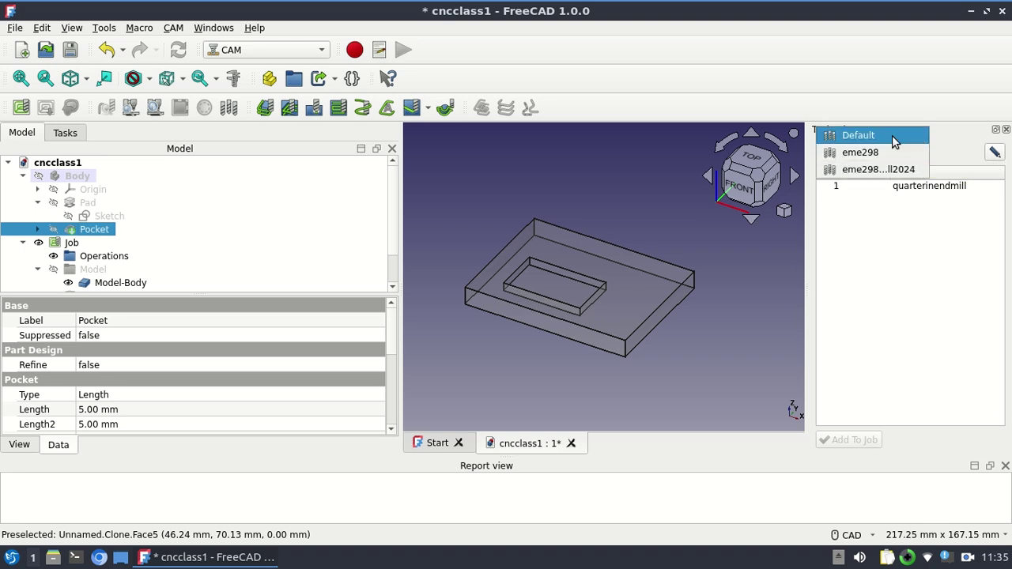
click(894, 137)
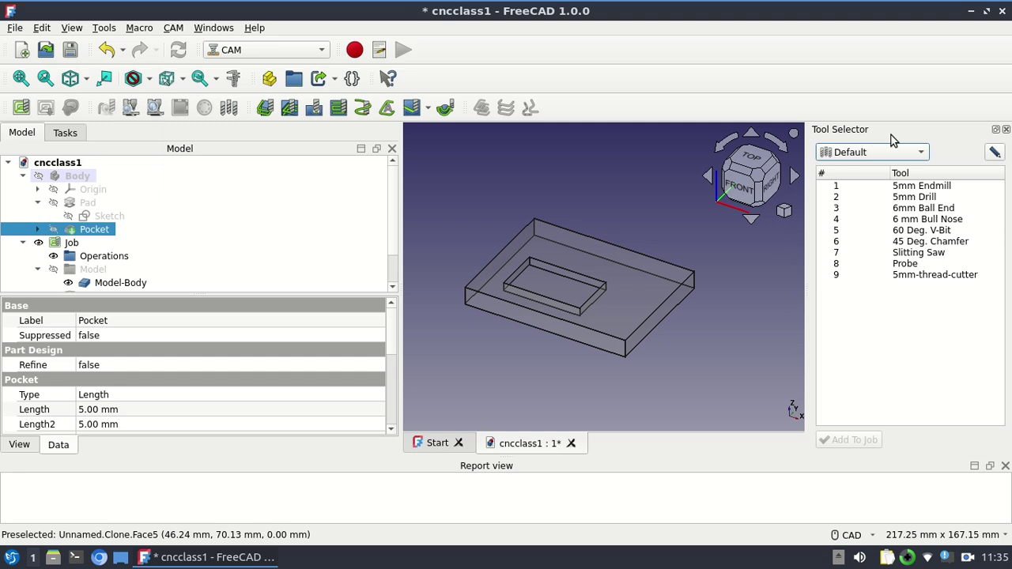
Open the tool library editor and view the eme298_fall2024 library before returning to the Default library
click(997, 154)
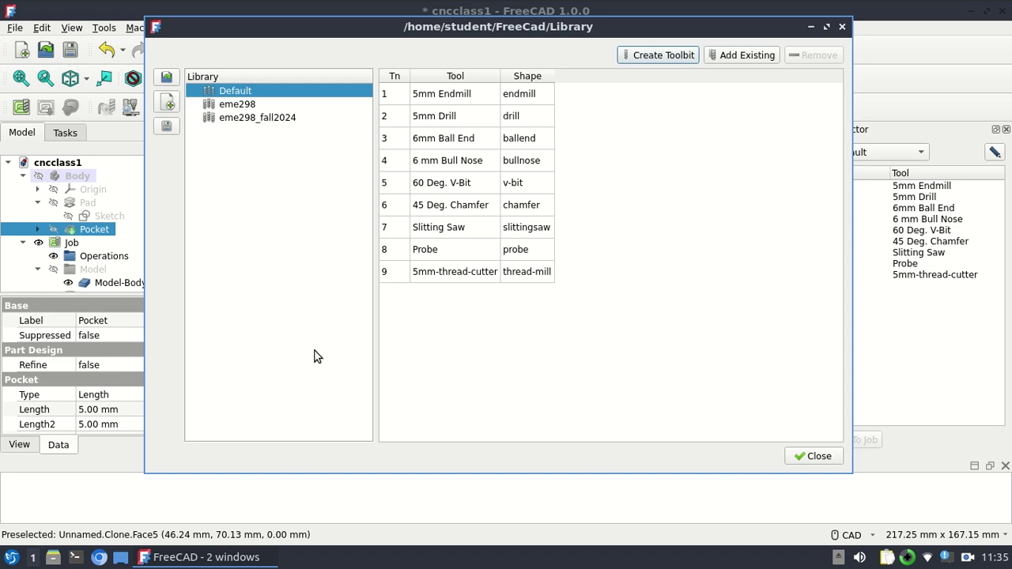
click(267, 119)
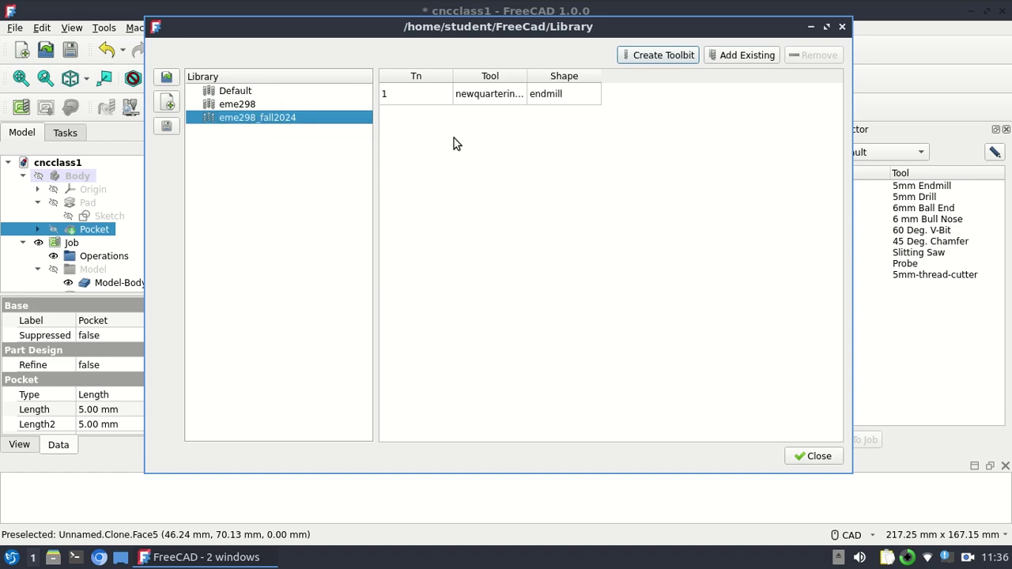
click(281, 92)
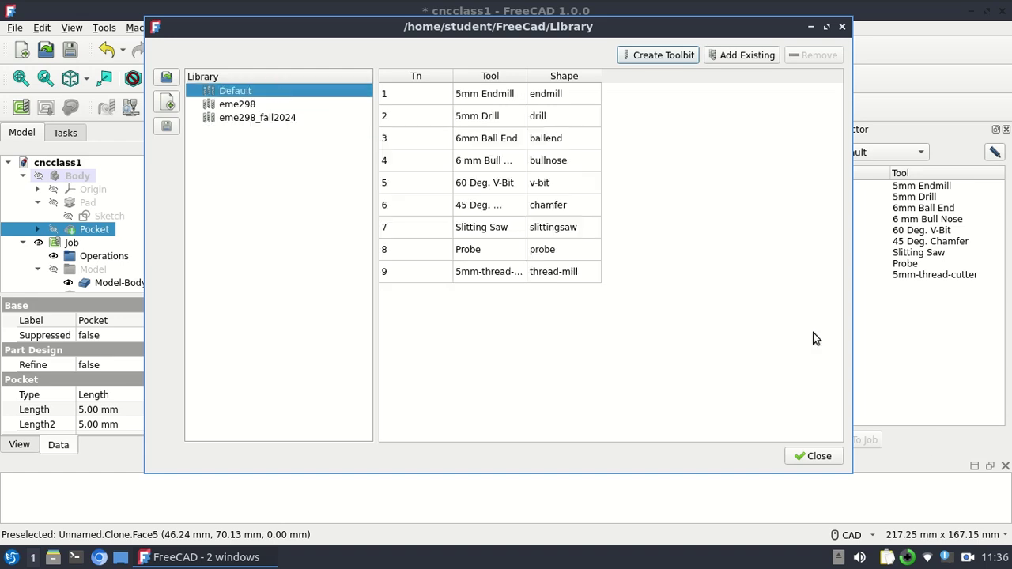
Create a toolbit in the Default library from FreeCad/Shape/endmill.fcstd and save it as 1_2in_endmill.fctb in the Bit folder
click(675, 57)
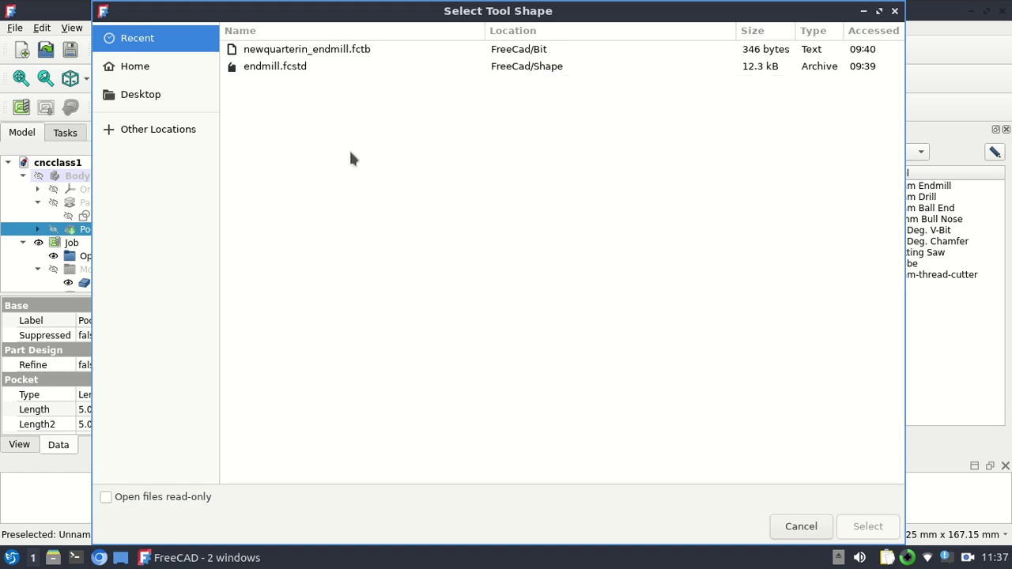
click(142, 79)
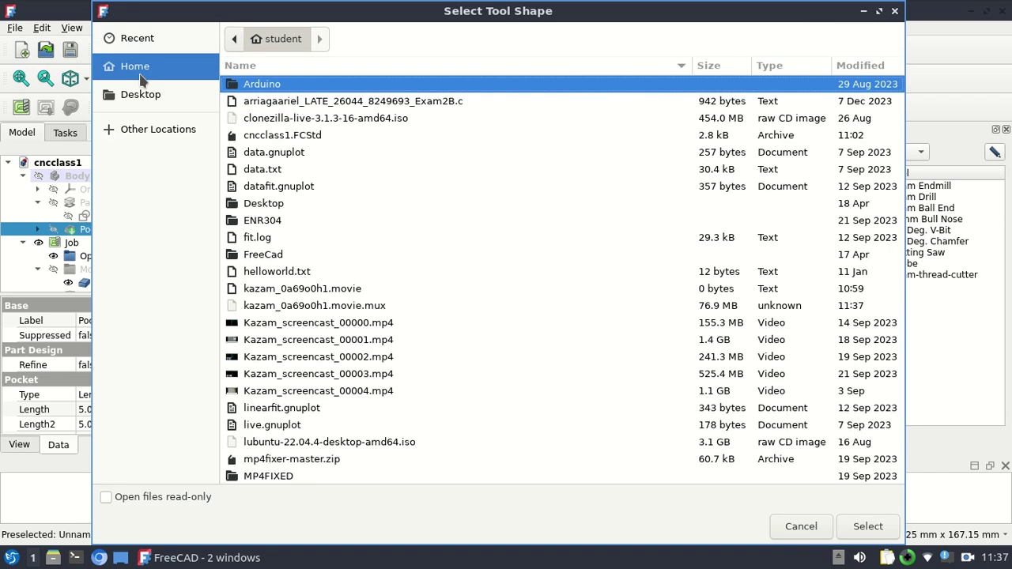
double_click(260, 254)
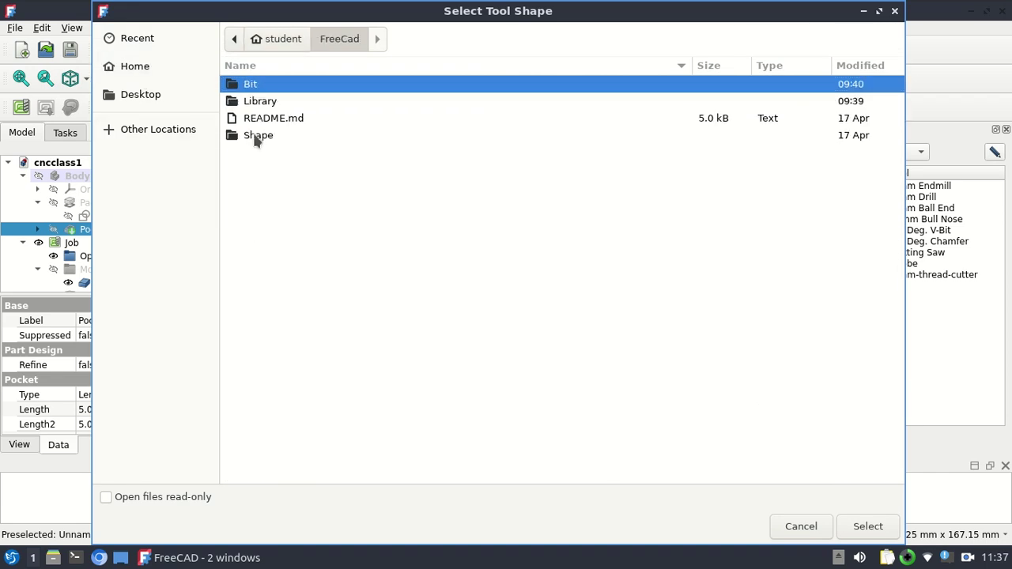
double_click(258, 135)
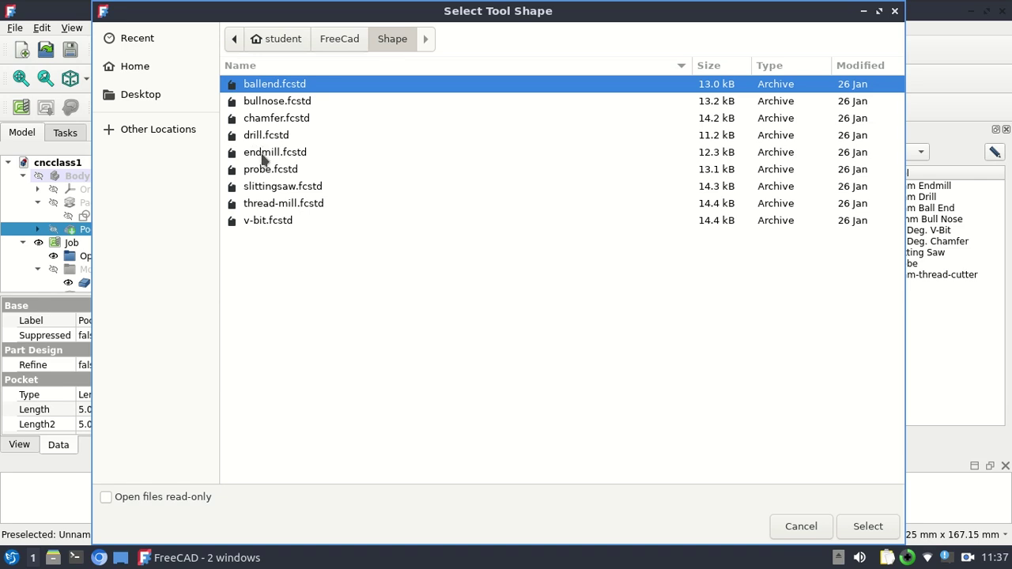
click(264, 154)
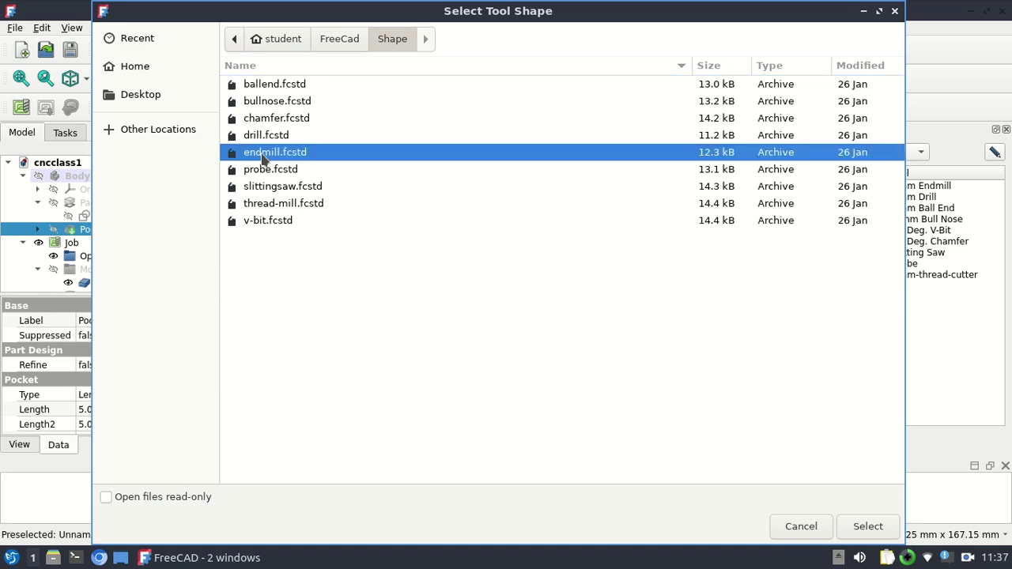
click(864, 527)
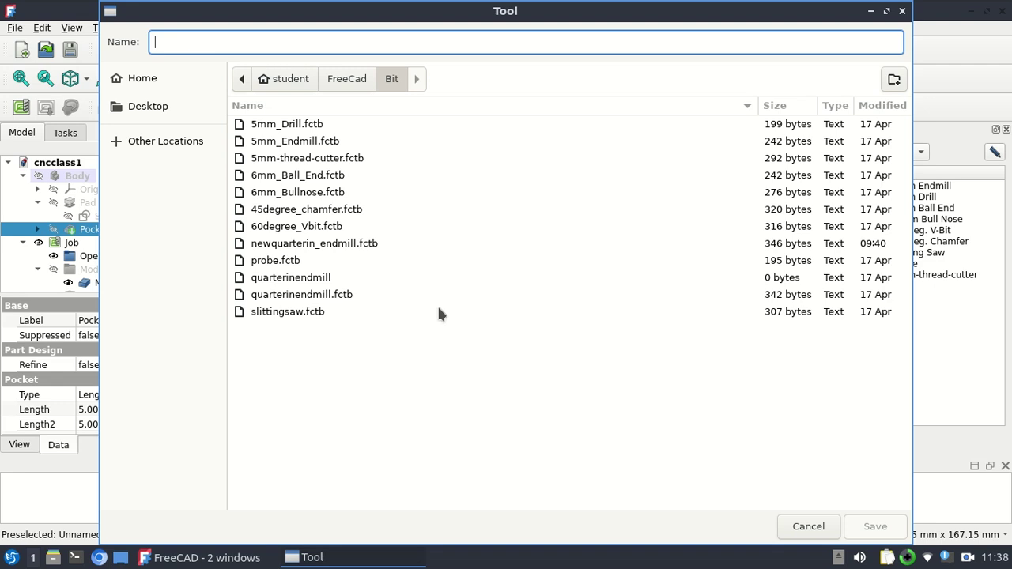
text(1_2)
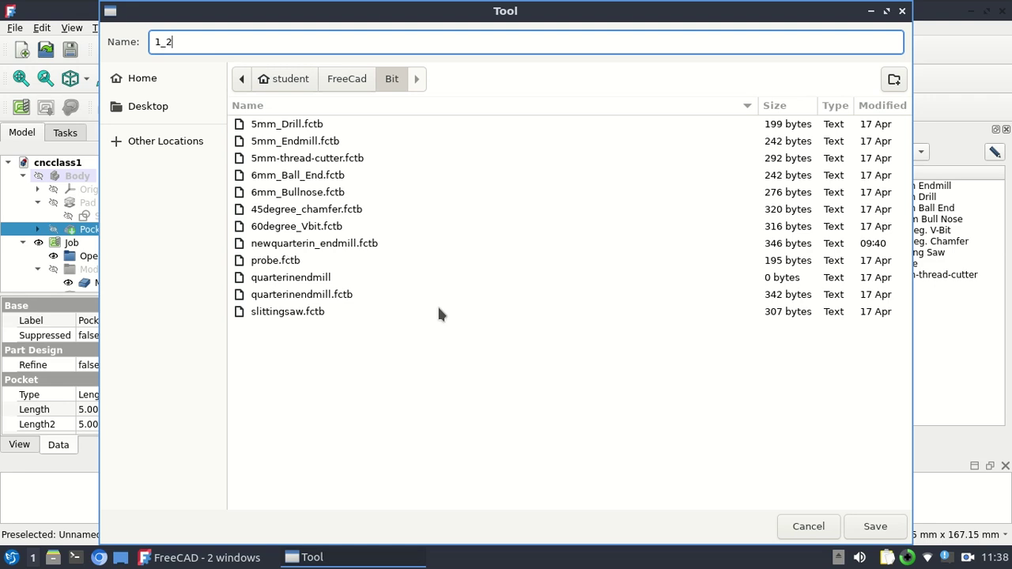
text(in_endmill.fctb)
click(875, 528)
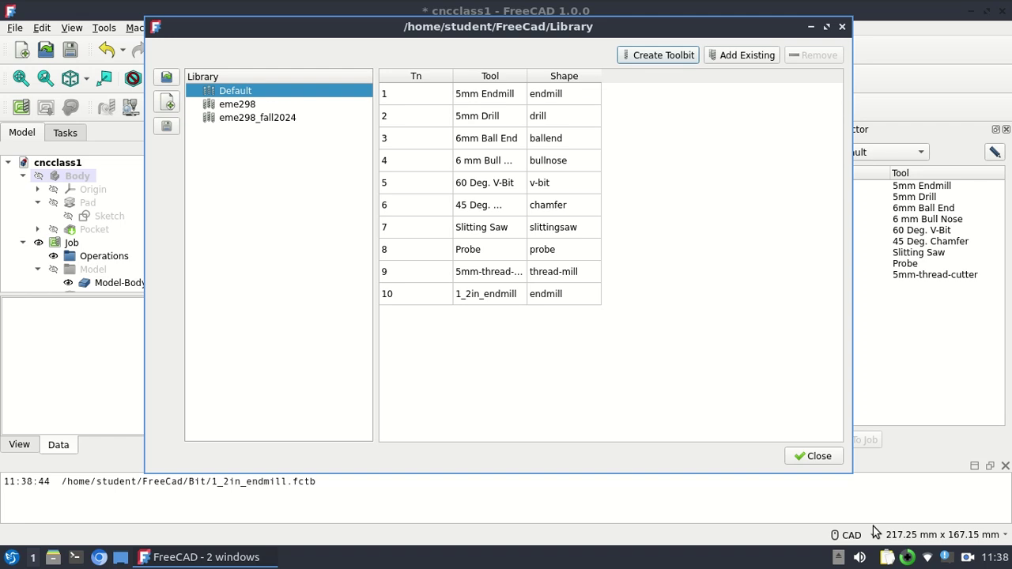
Set the diameter of the 1_2in_endmill tool to 0.25 in
double_click(530, 294)
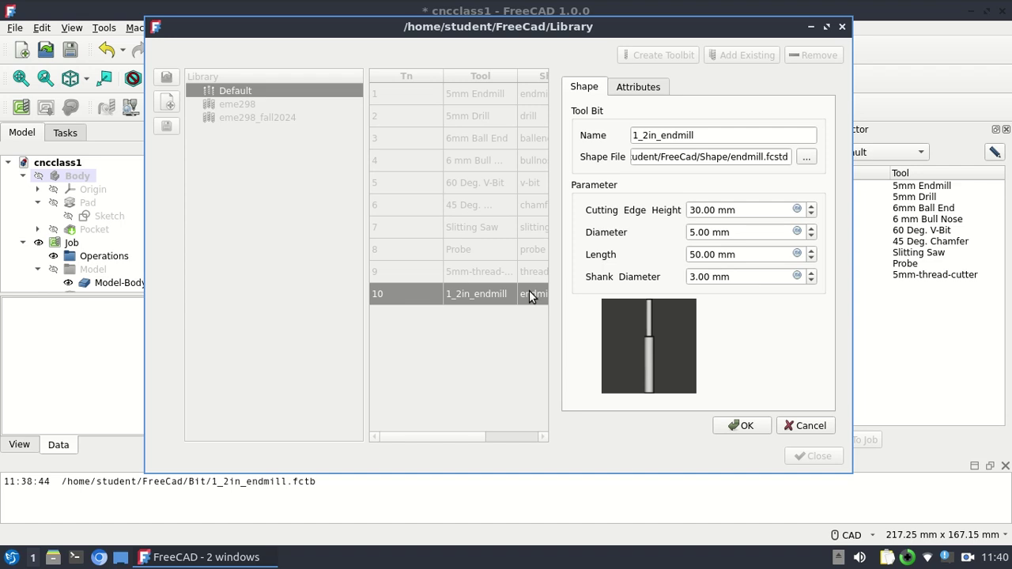
drag(750, 230, 622, 230)
text(0.)
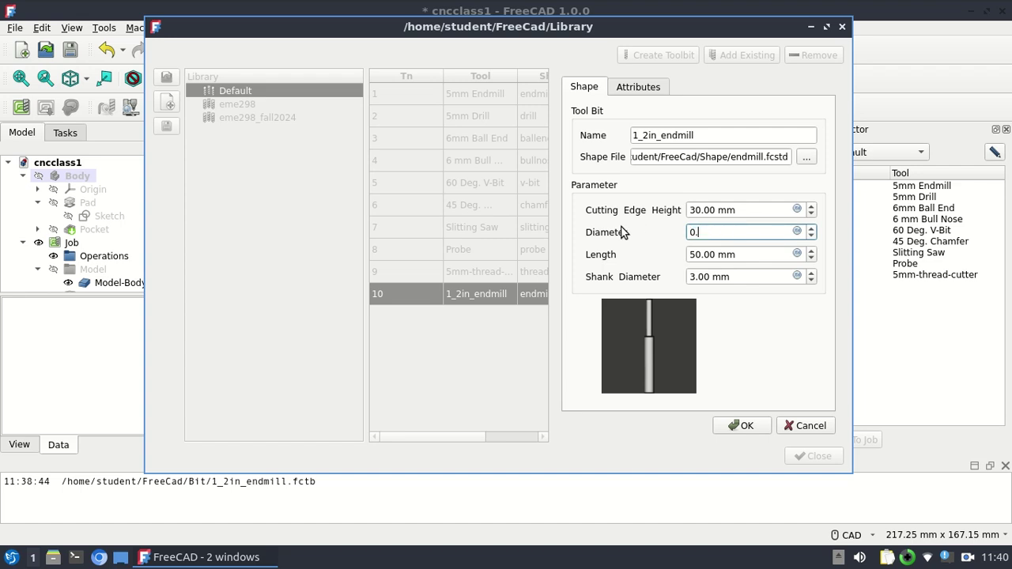
text(25 in)
click(755, 428)
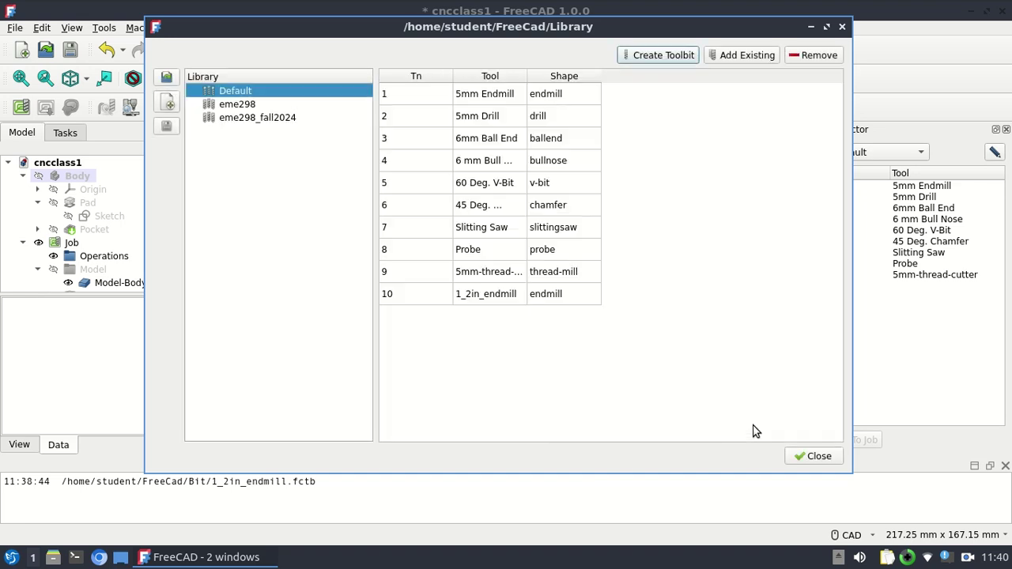
Reopen the 1_2in_endmill tool to check its shape parameters, and close the library editor
double_click(542, 299)
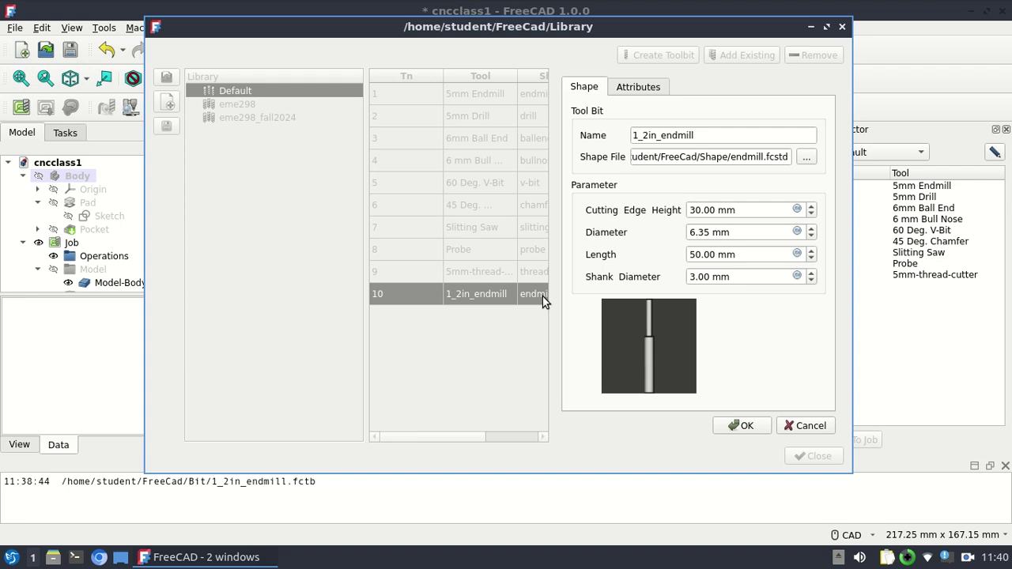
click(751, 426)
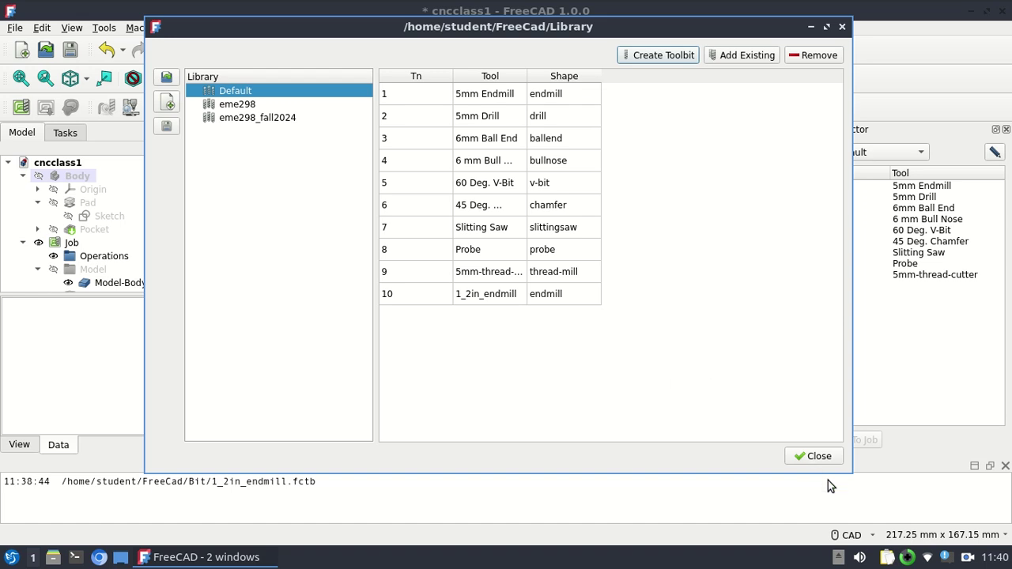
click(814, 456)
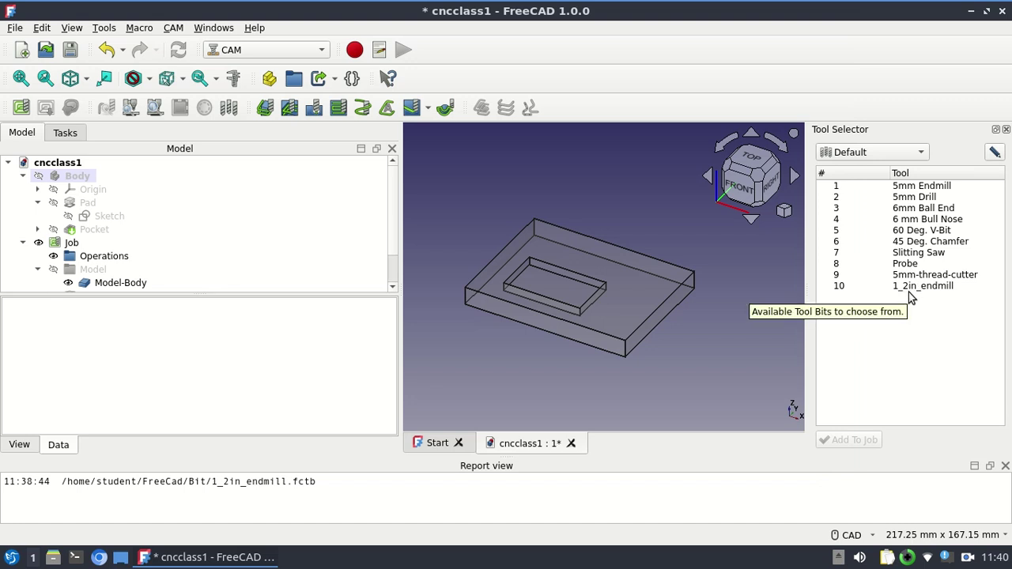
Edit the Job and add the 1_2in_endmill.fctb toolbit to its tools
double_click(71, 245)
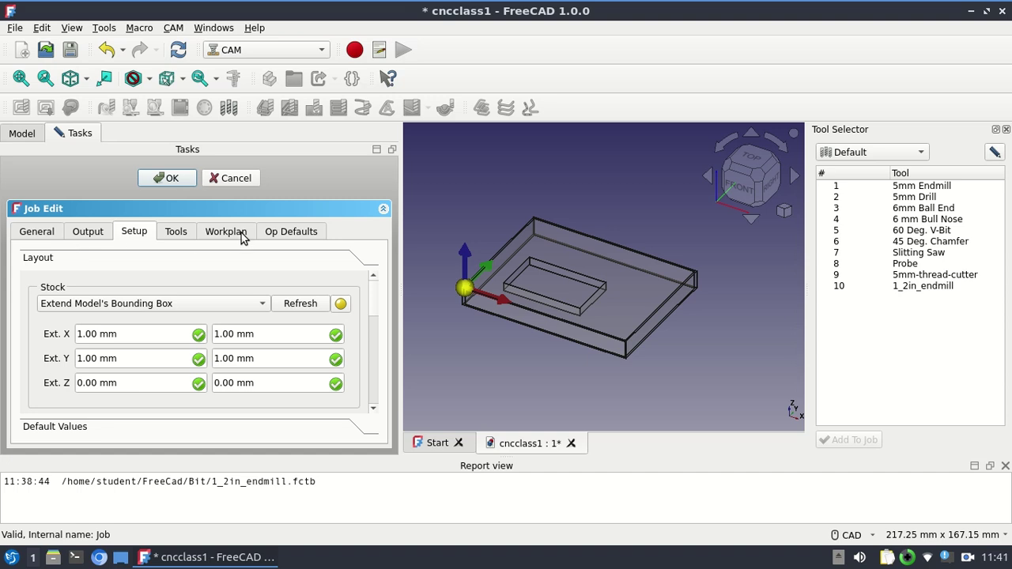
click(175, 233)
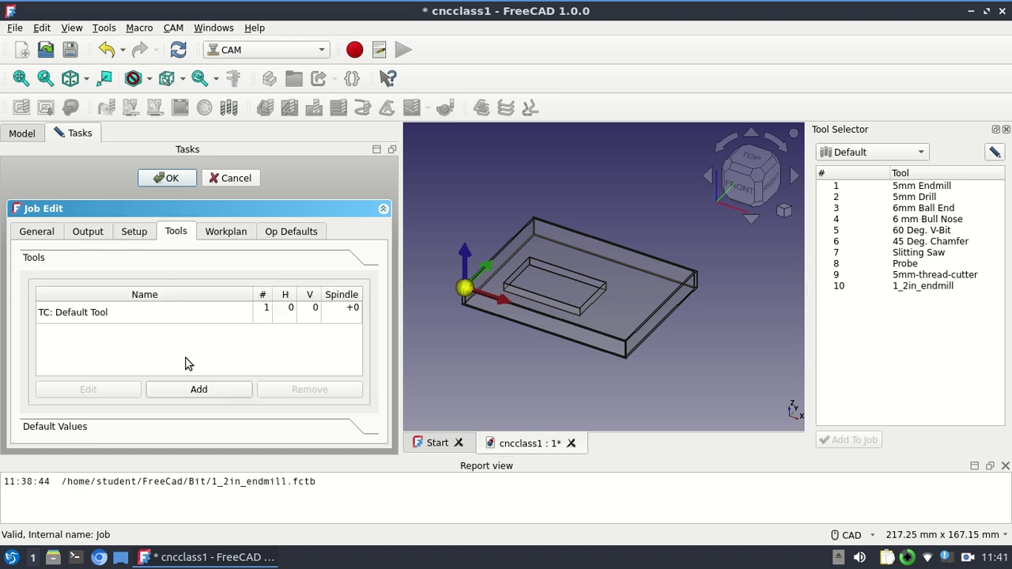
click(196, 389)
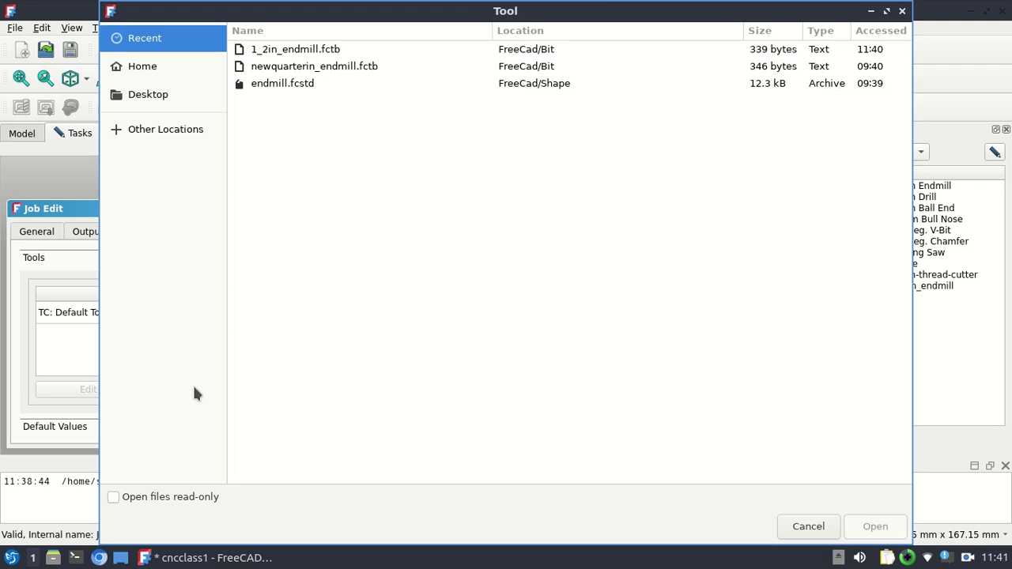
click(298, 50)
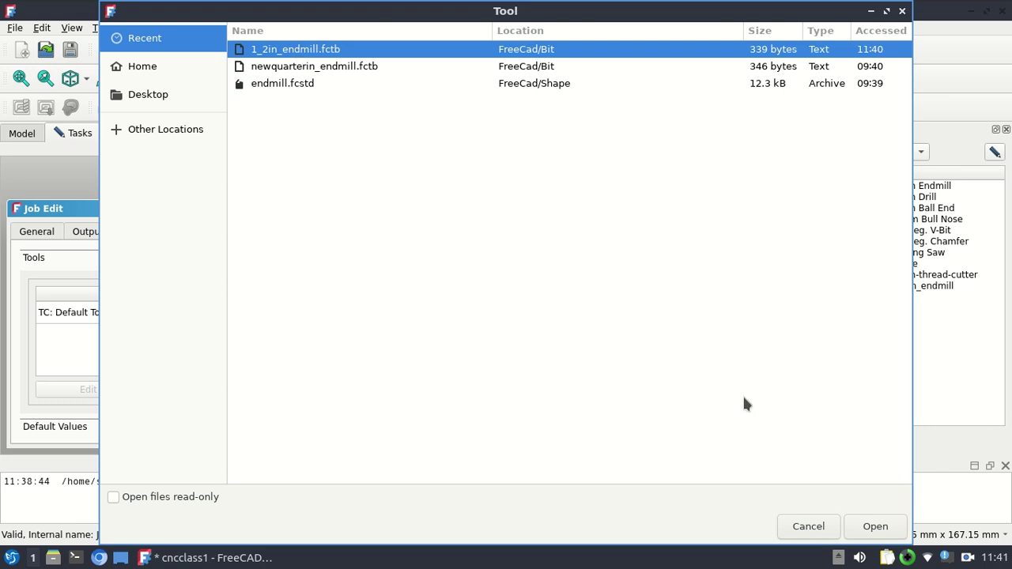
click(873, 527)
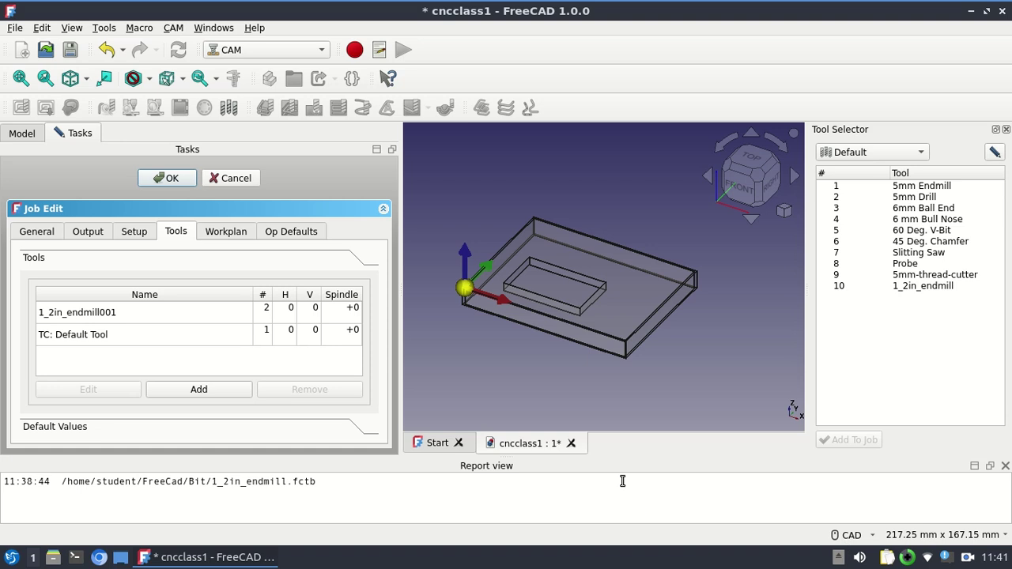
Remove the default tool controller from the Job and accept the job changes
click(197, 337)
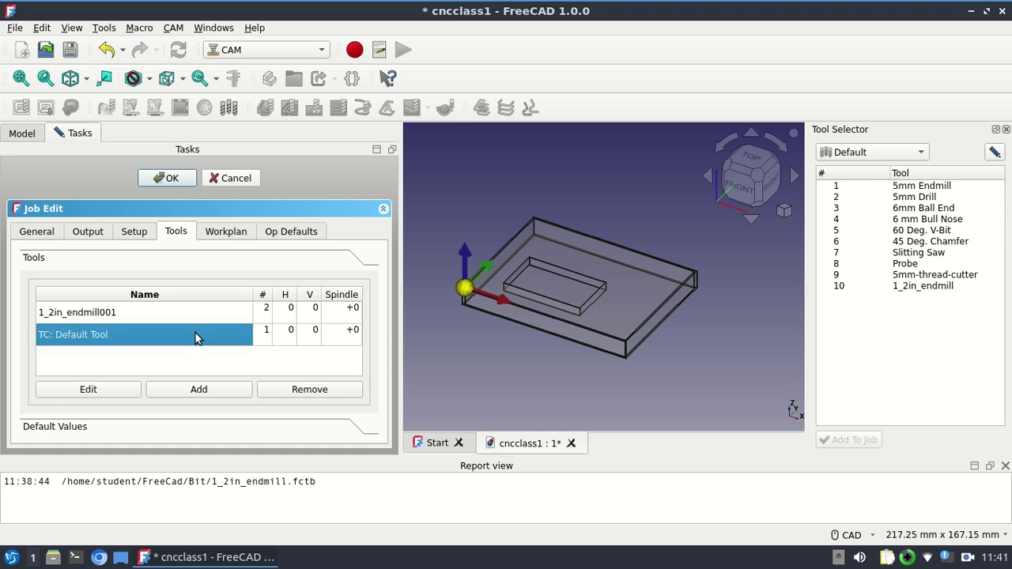
click(309, 389)
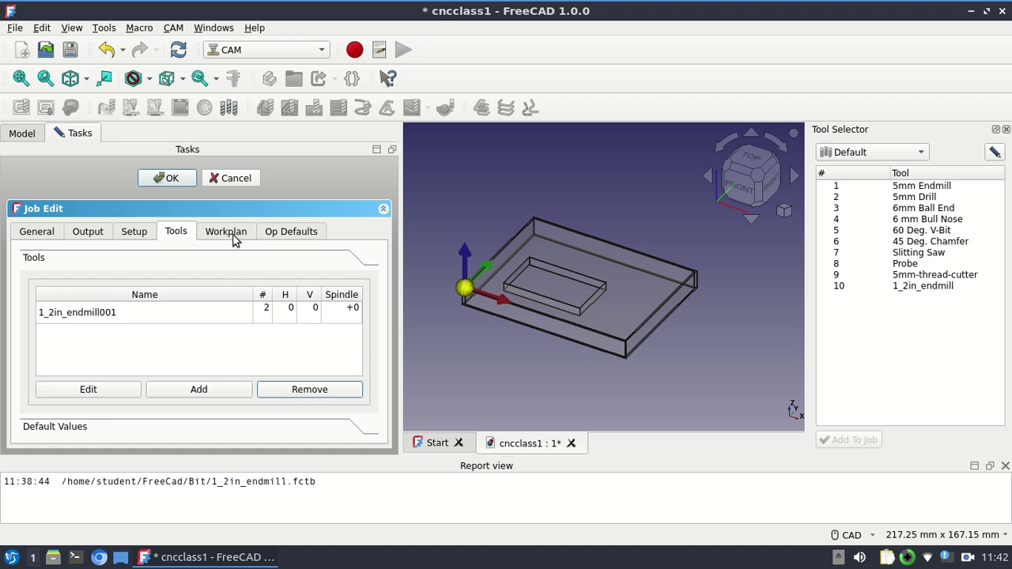
click(170, 178)
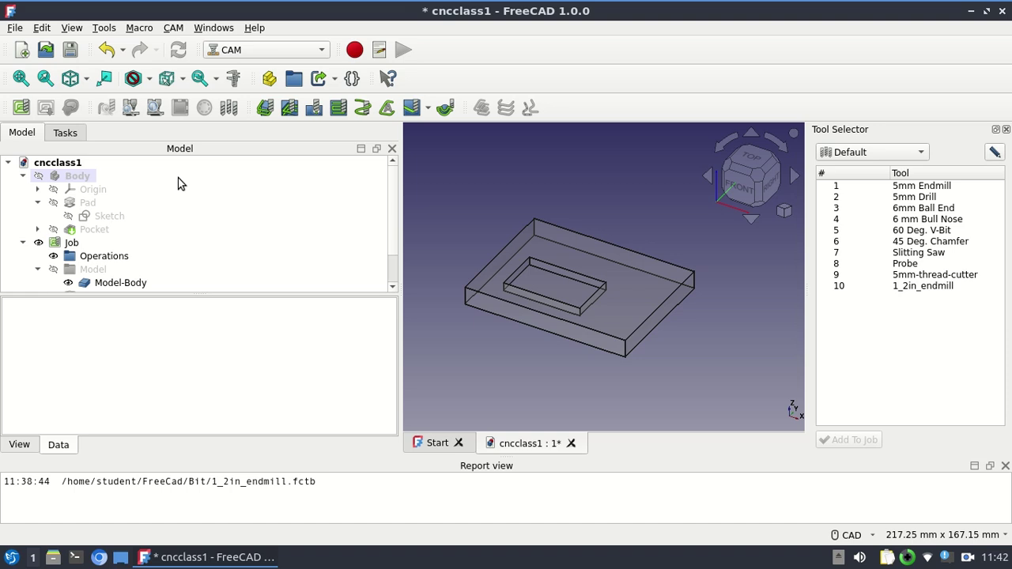
Start a Pocket Shape operation on the pocket's floor face and review its base geometry and extension settings
click(542, 283)
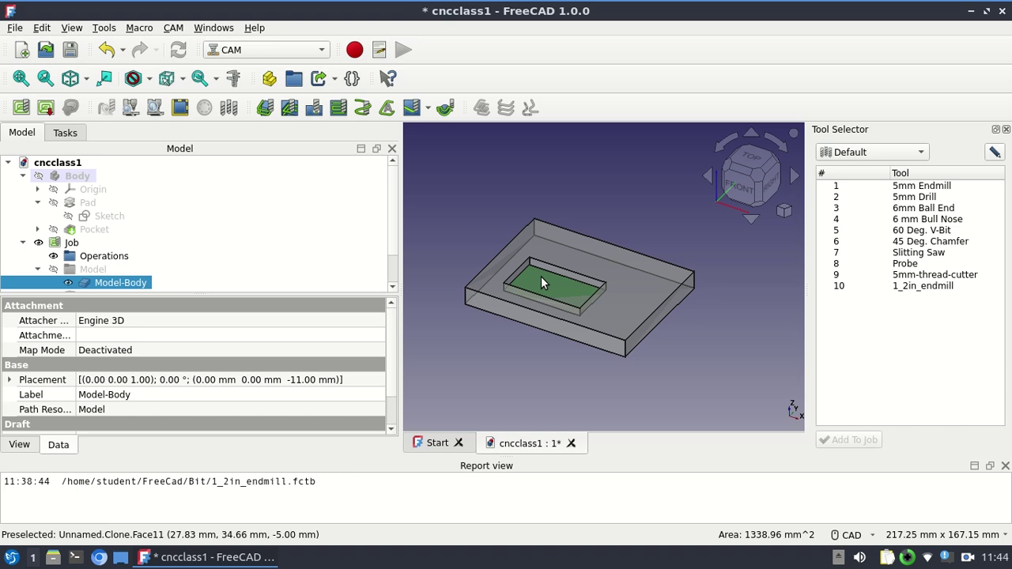
click(291, 110)
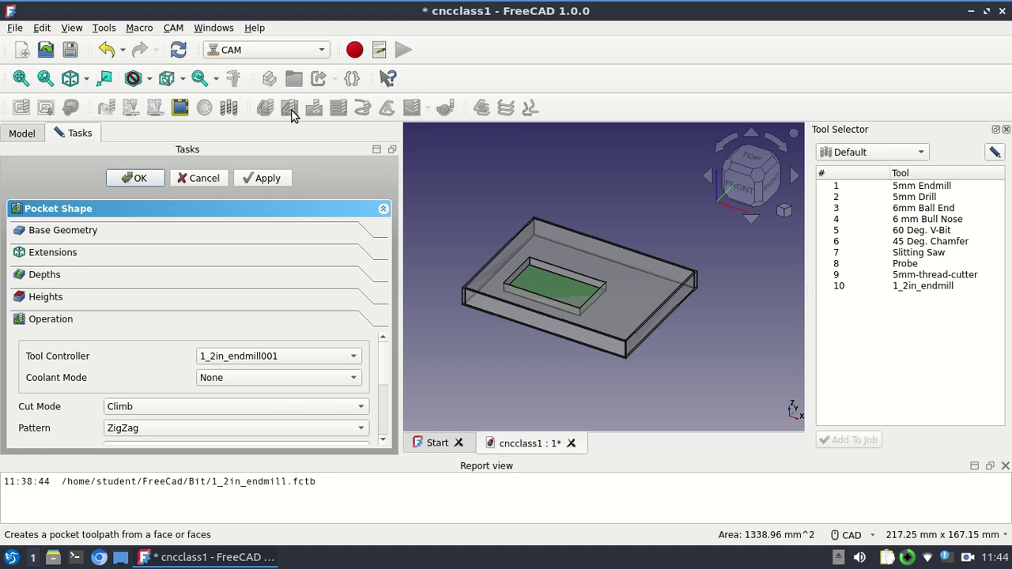
click(85, 237)
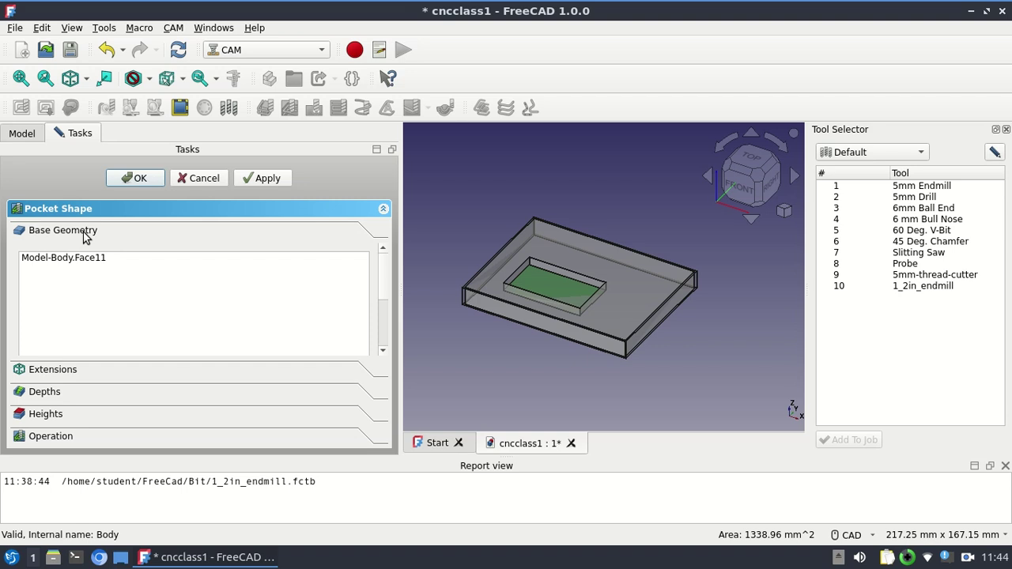
click(63, 370)
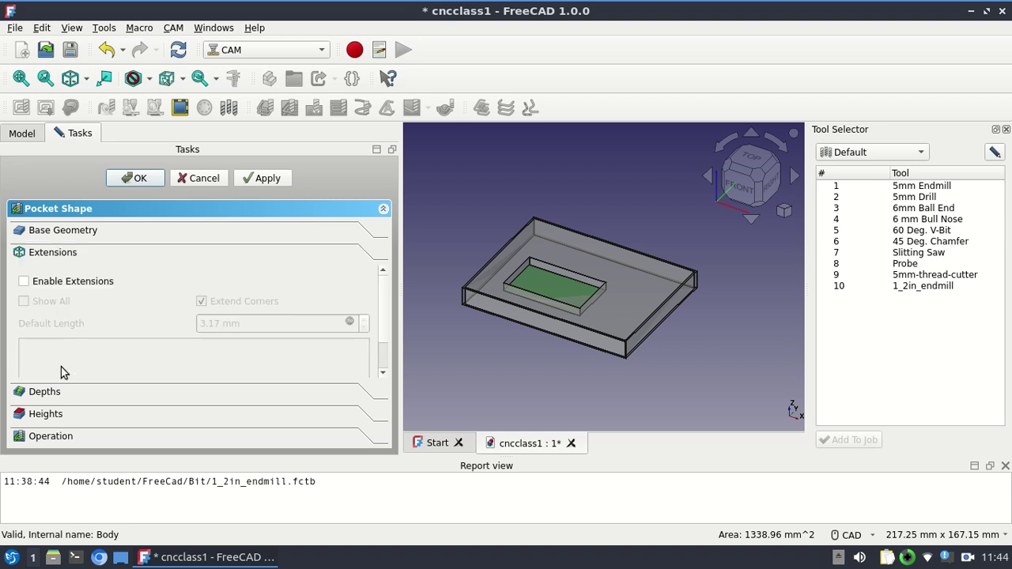
Set the Pocket Shape operation's start depth to the expression OpStartDepth+1mm
click(49, 392)
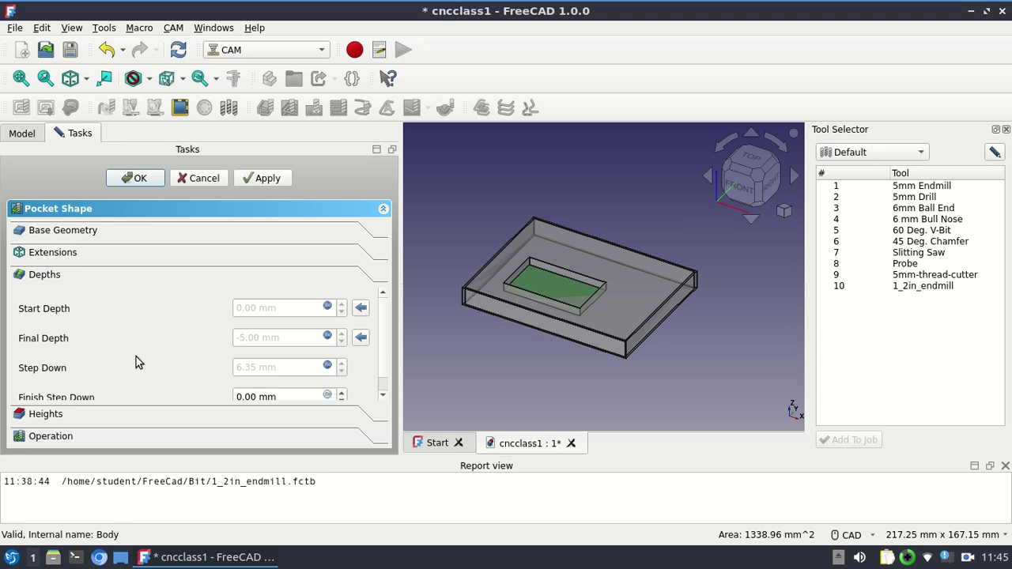
click(328, 308)
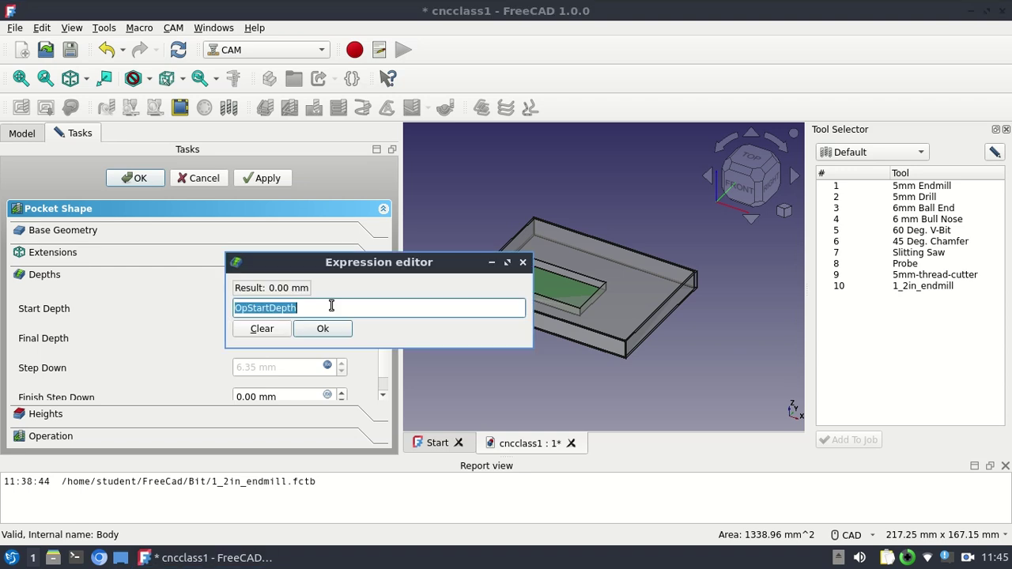
click(331, 307)
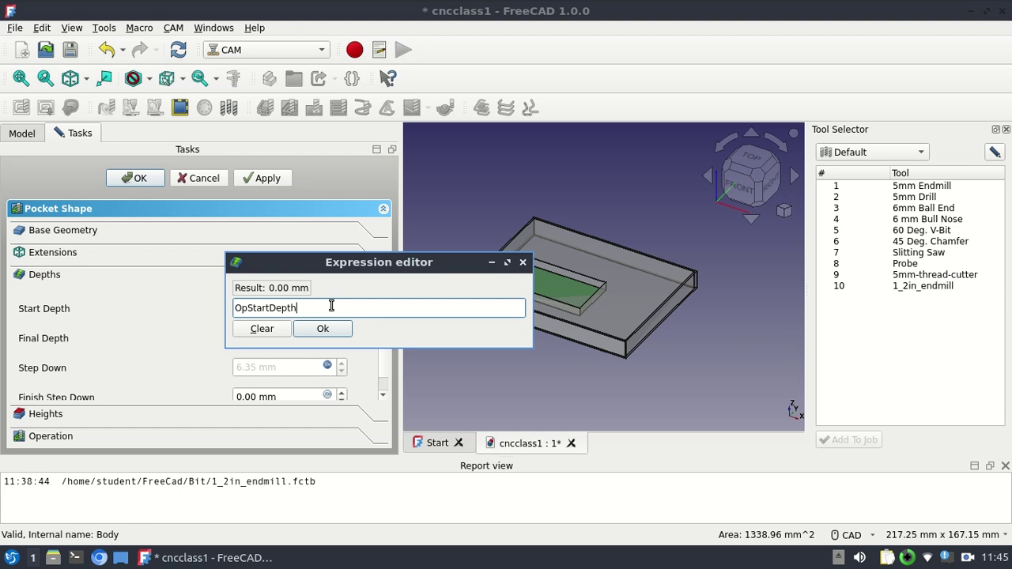
text(+1mm)
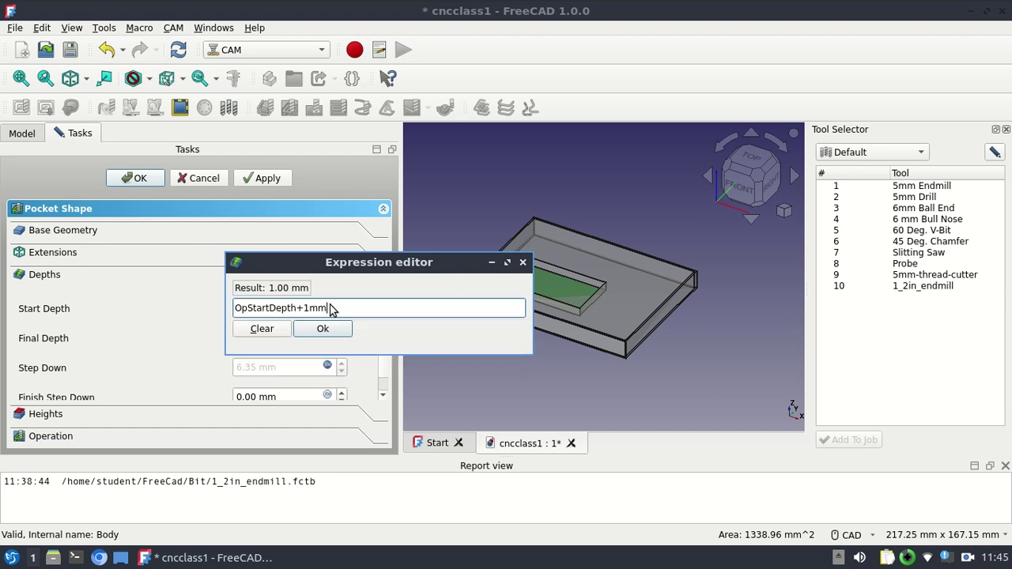
click(334, 332)
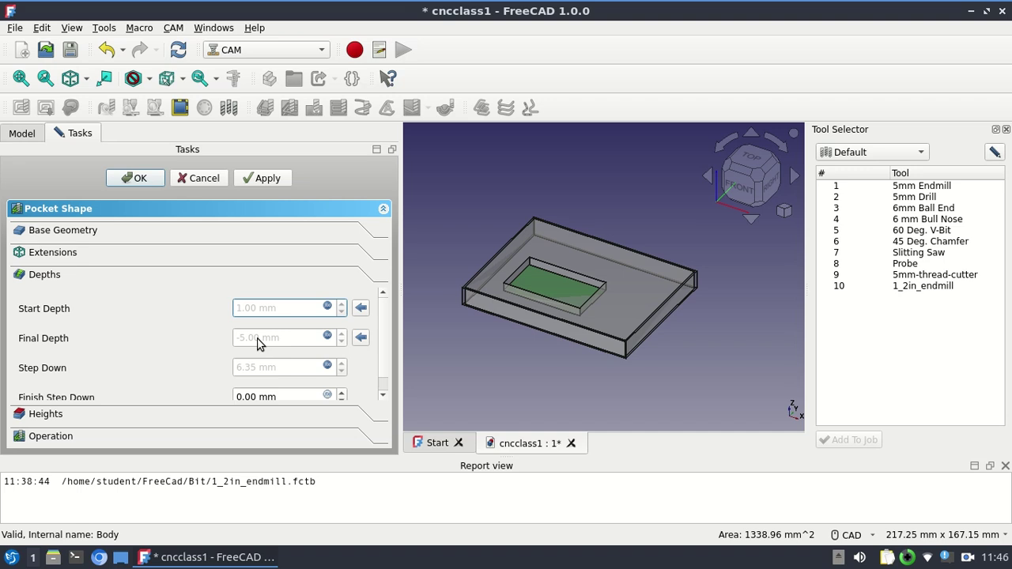
Set the pocket operation's step down to the expression OpToolDiameter/2 and check the finish step down
click(326, 366)
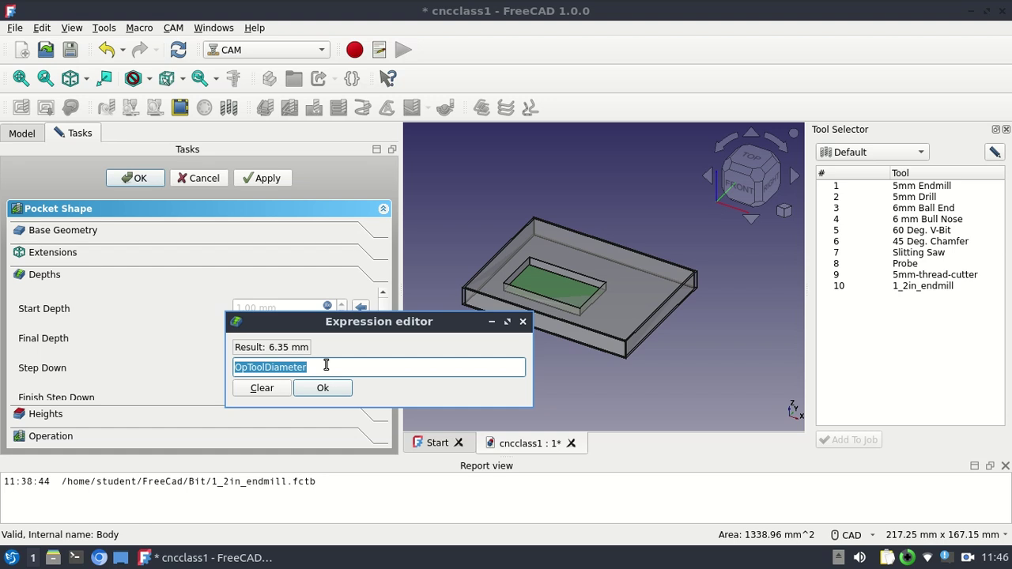
click(325, 367)
text(/2)
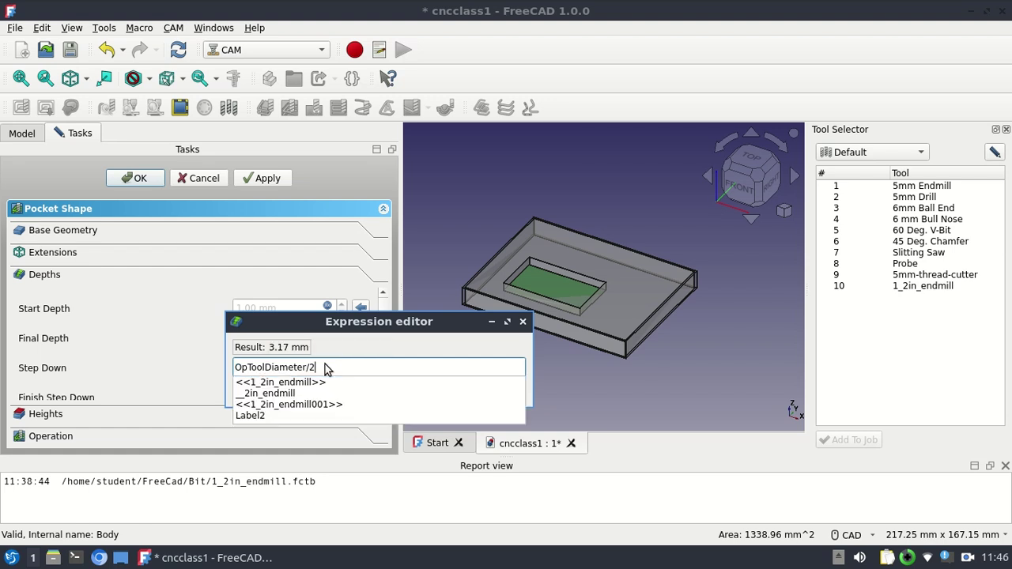
click(361, 353)
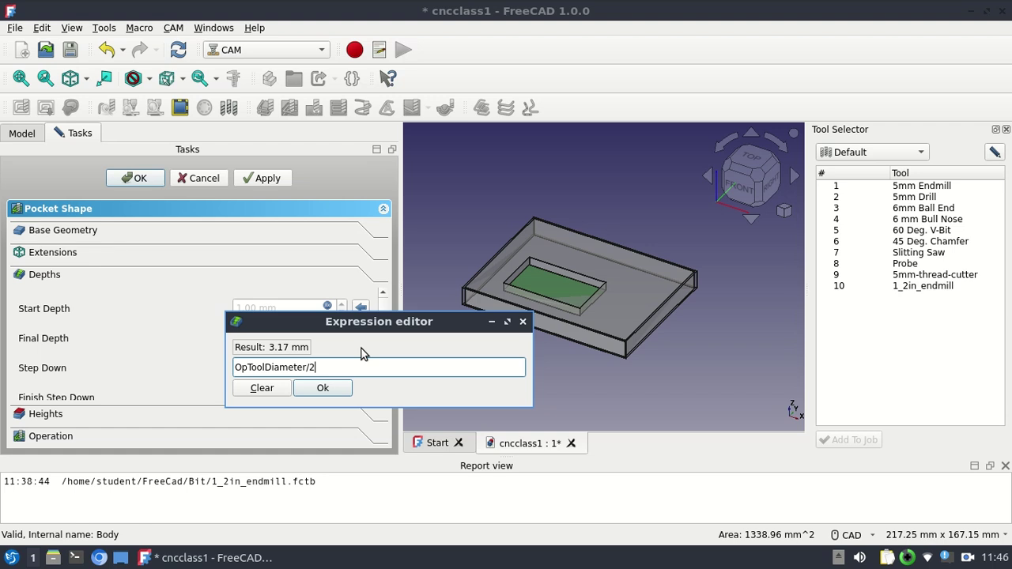
click(339, 388)
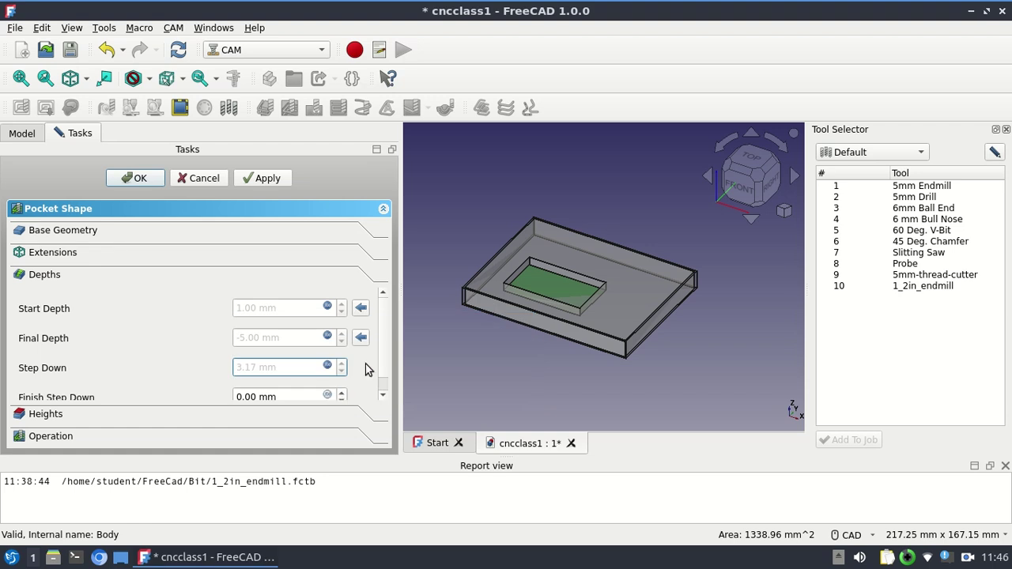
scroll(386, 365, down, 1)
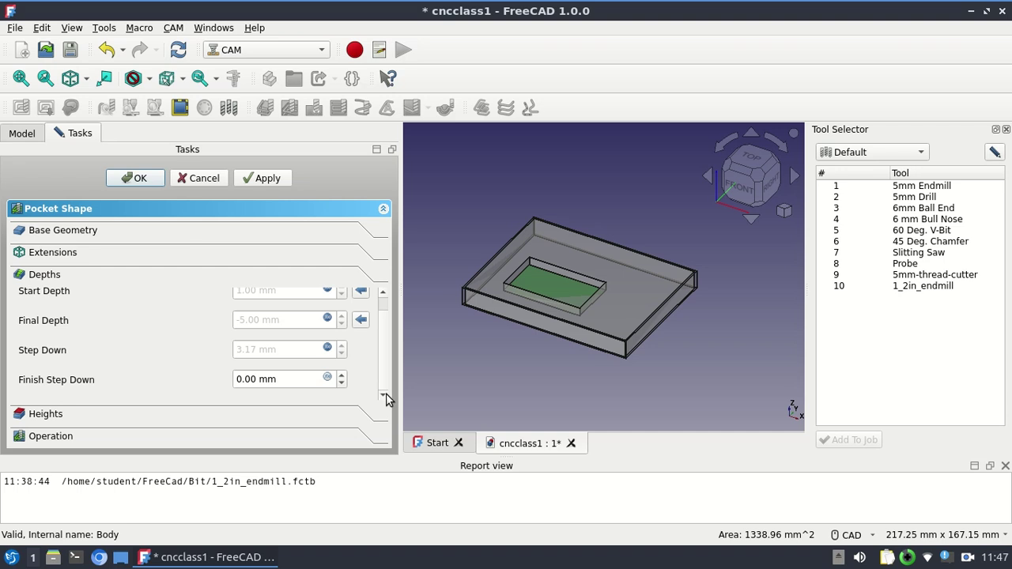
Set the operation's safe height to the expression OpStockZMax + SetupSheet.SafeHeightOffset+20mm
click(47, 412)
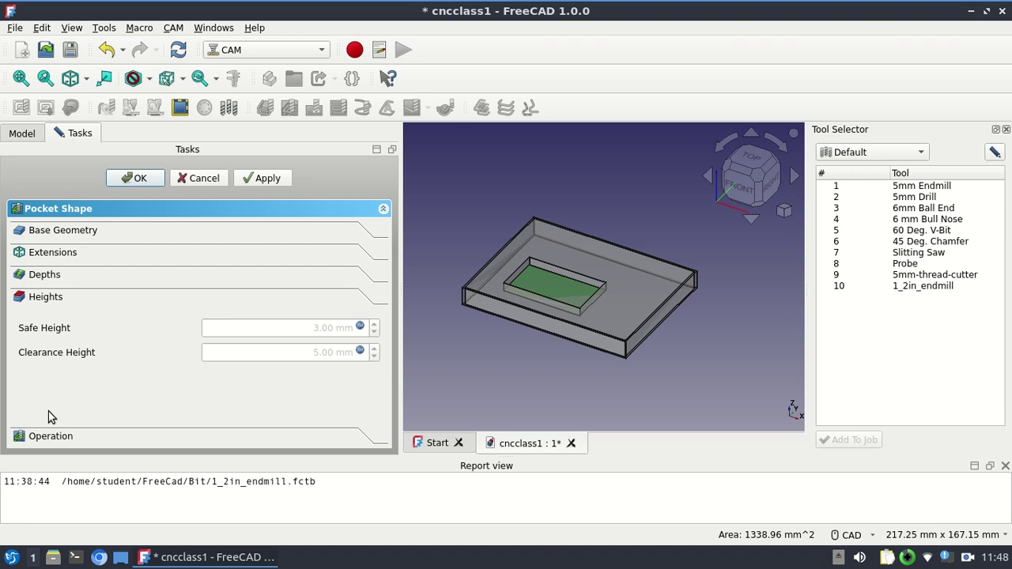
click(360, 328)
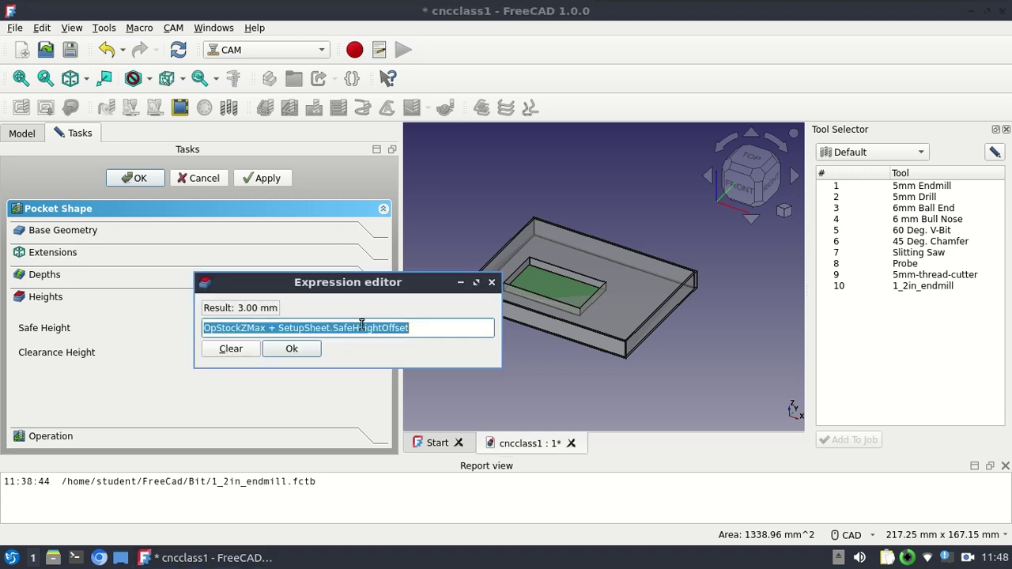
click(442, 336)
text(+200)
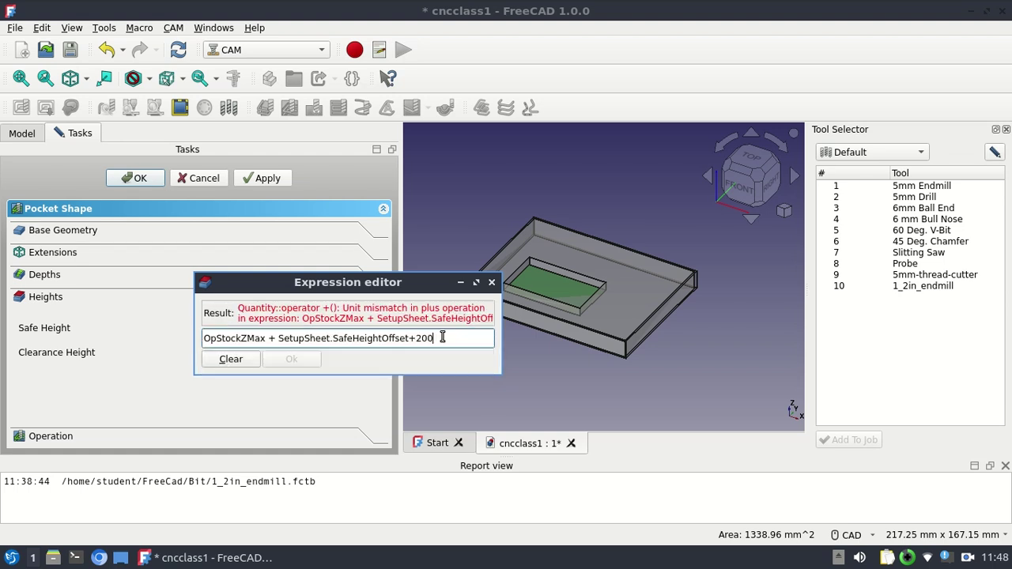
key(BackSpace)
text(mm)
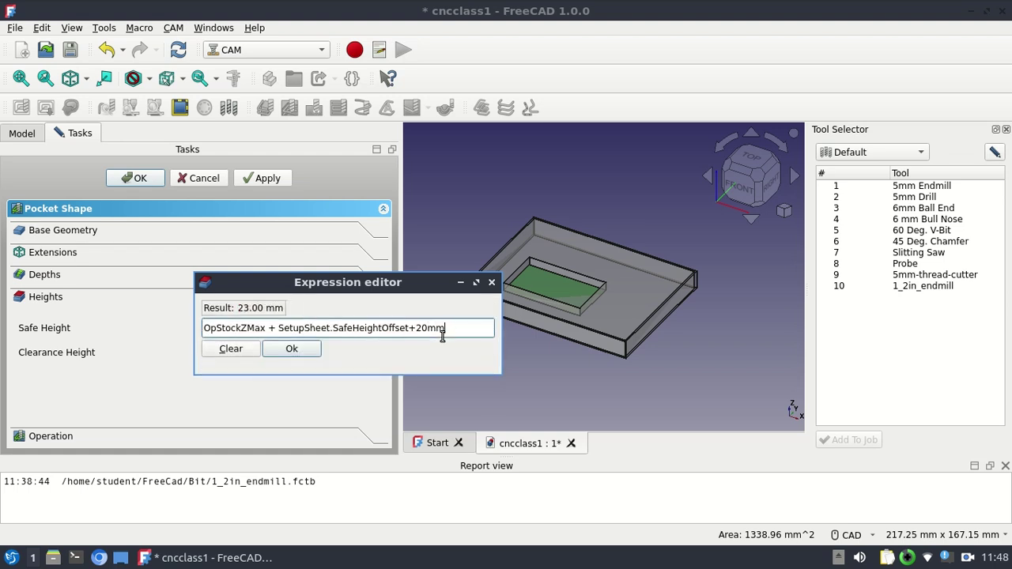
click(291, 349)
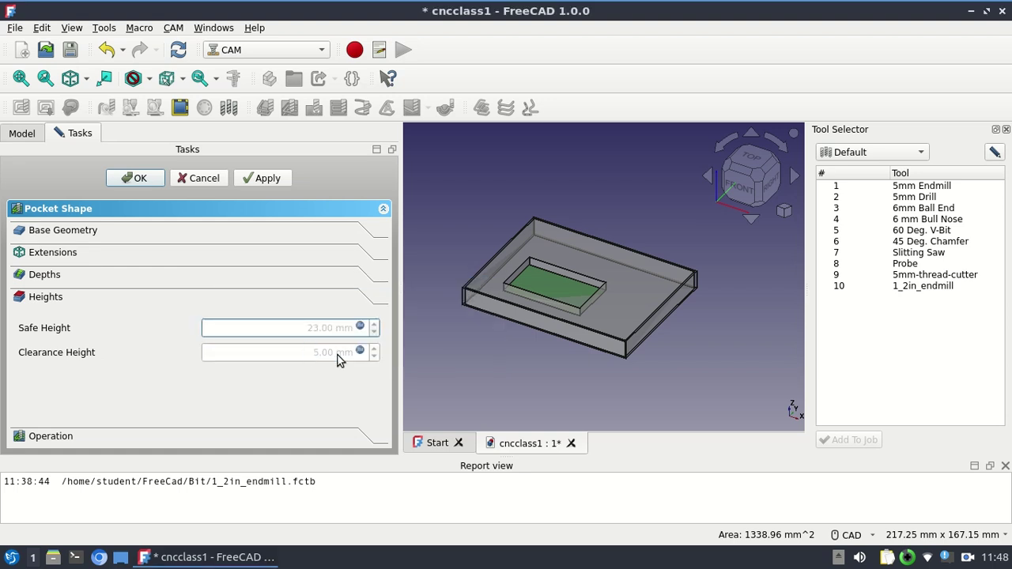
Set the operation's clearance height to the expression OpStockZMax + SetupSheet.ClearanceHeightOffset+20mm
click(360, 351)
click(455, 352)
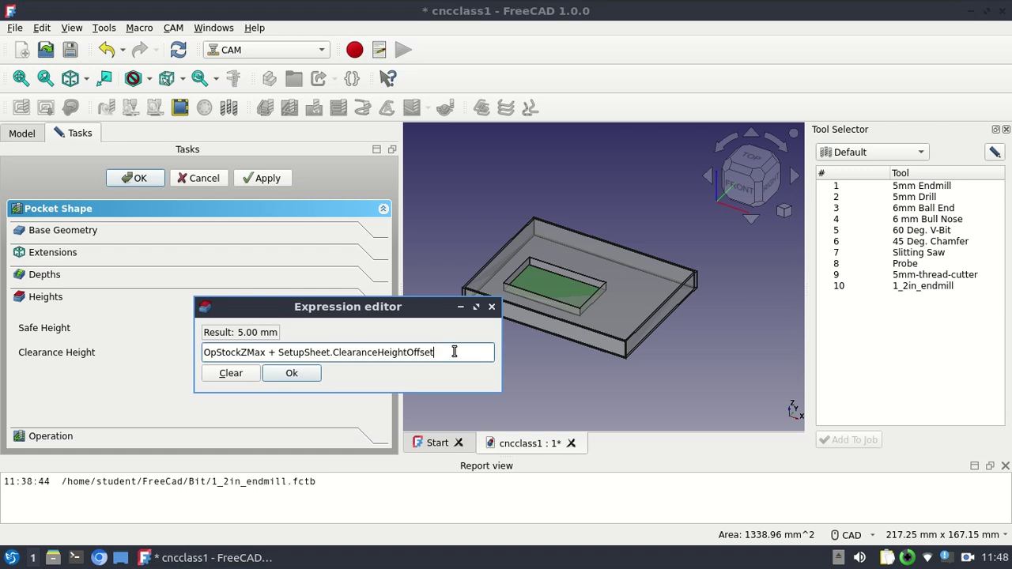
text(+20mm)
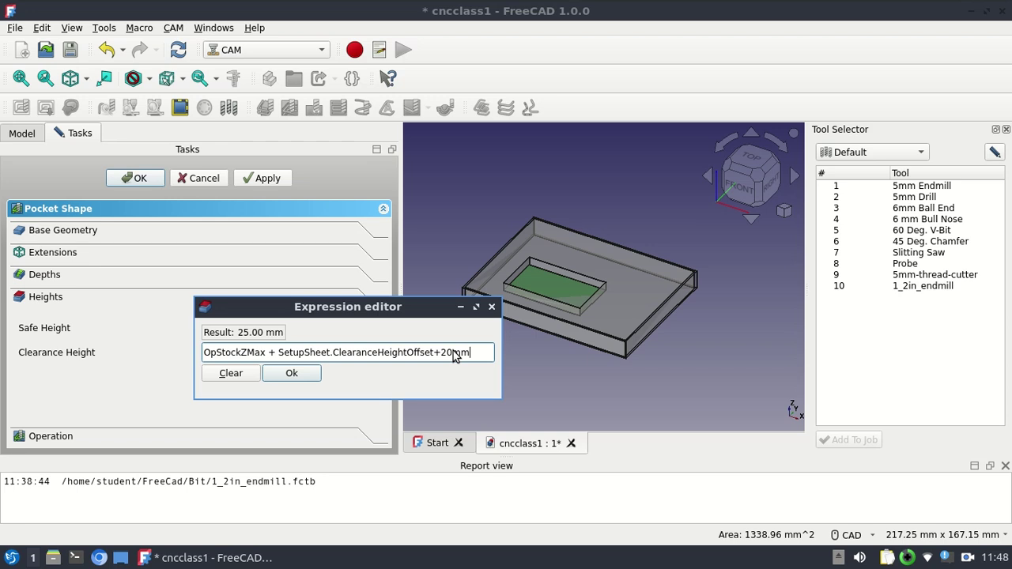
click(291, 374)
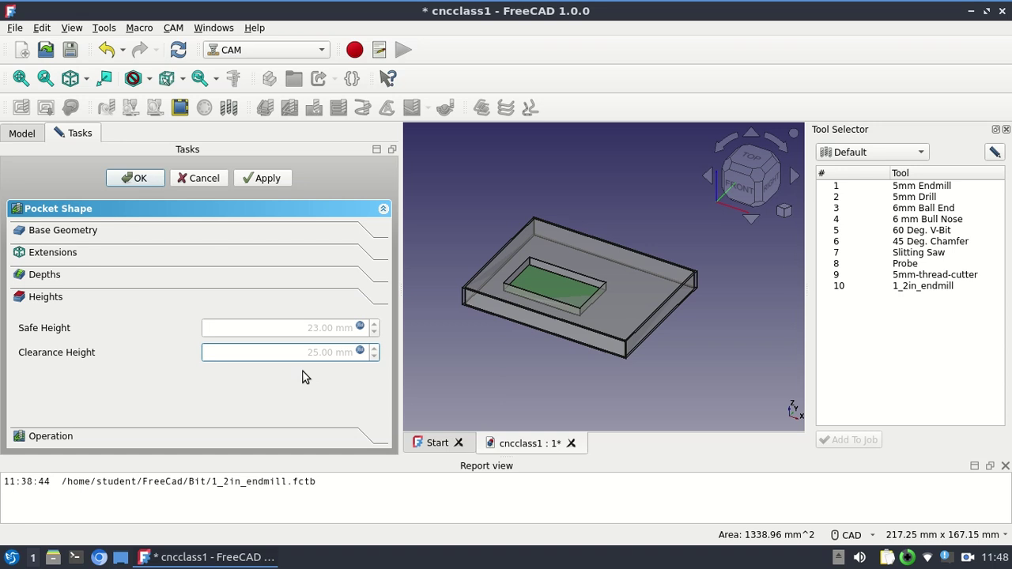
Review the pocket's tool controller, cut mode, pattern and step-over settings, and apply and accept the Pocket Shape operation
click(66, 437)
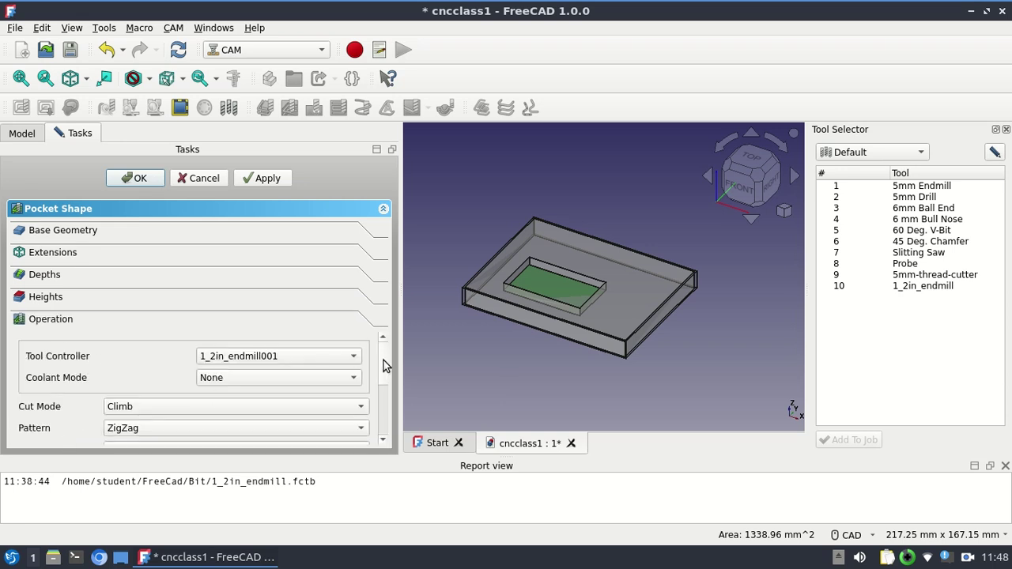
drag(383, 360, 383, 384)
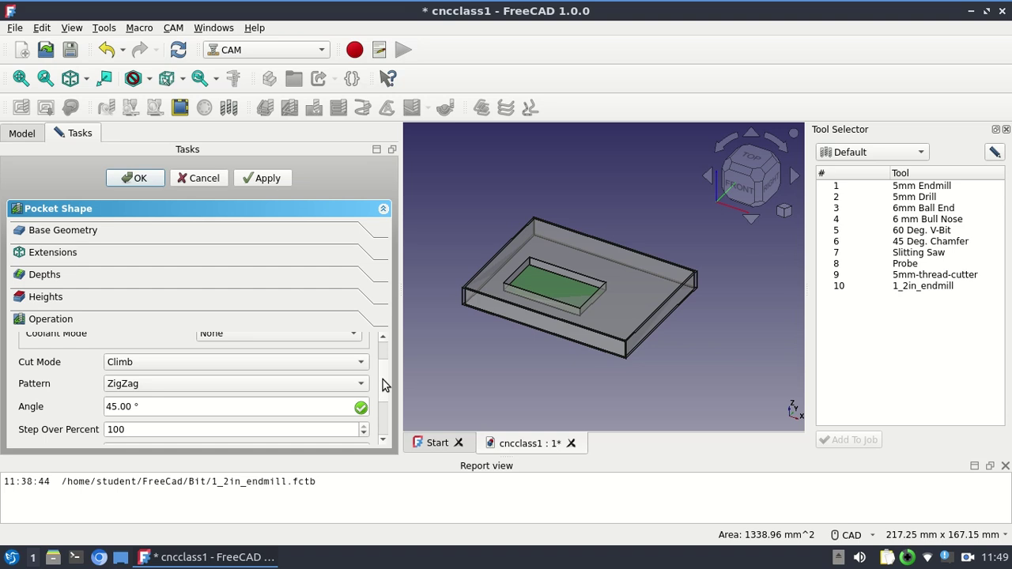
click(355, 365)
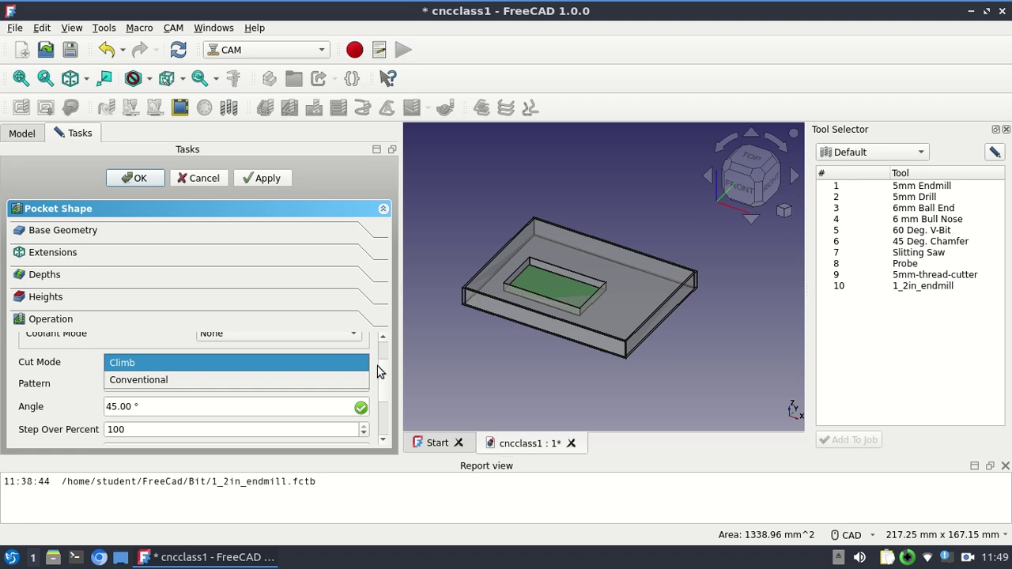
click(383, 373)
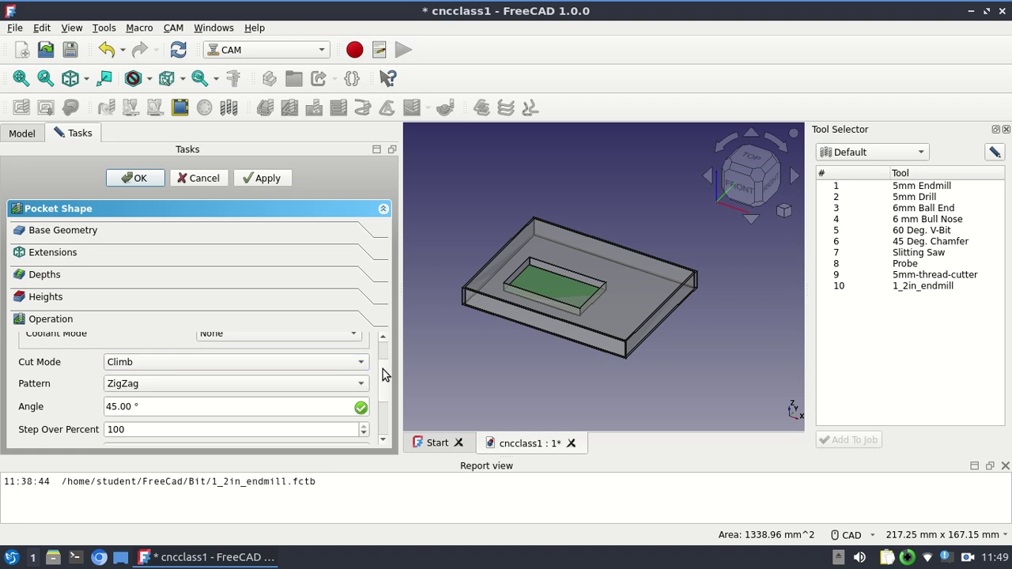
drag(382, 377, 385, 382)
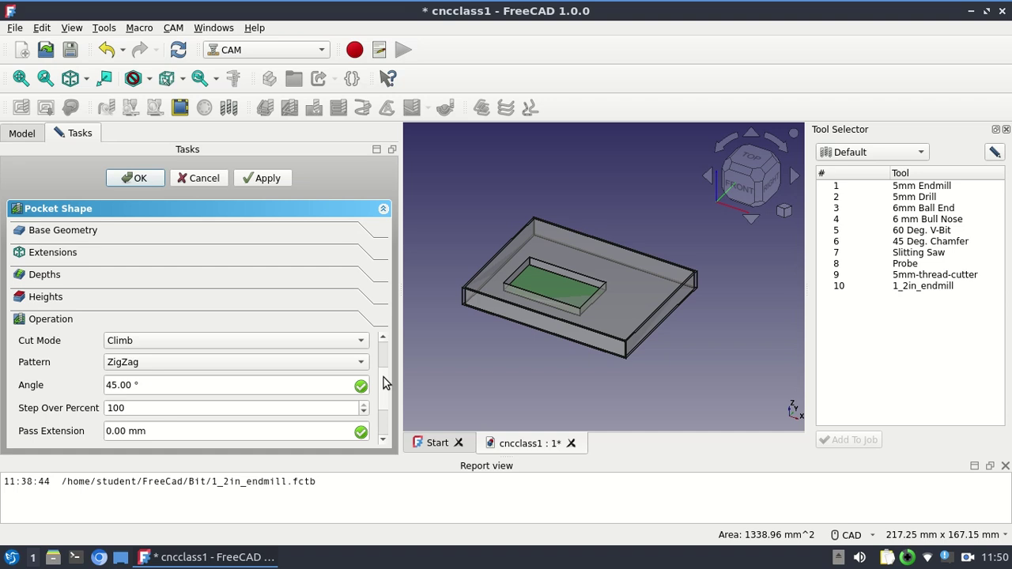
drag(382, 382, 380, 434)
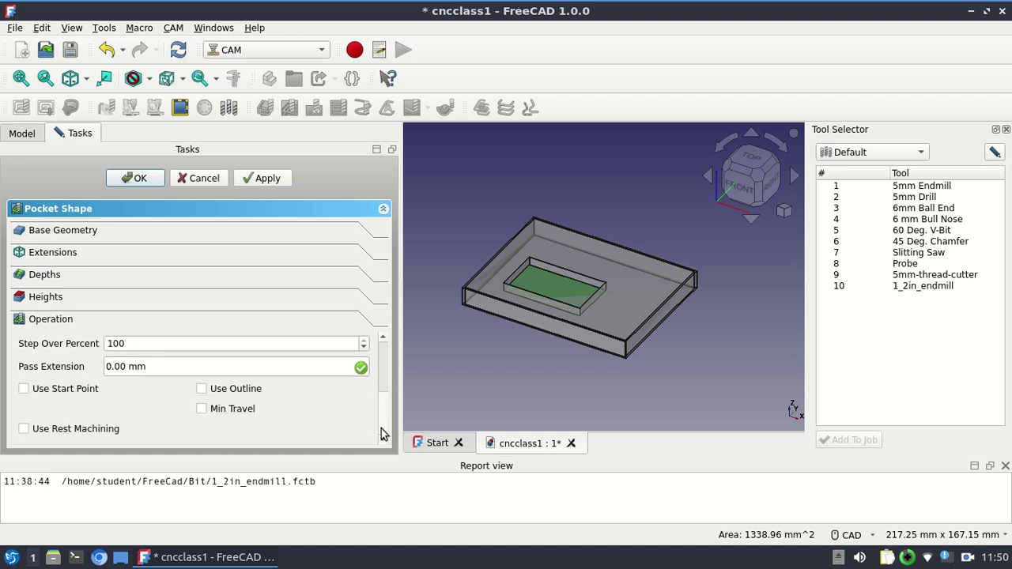
click(265, 182)
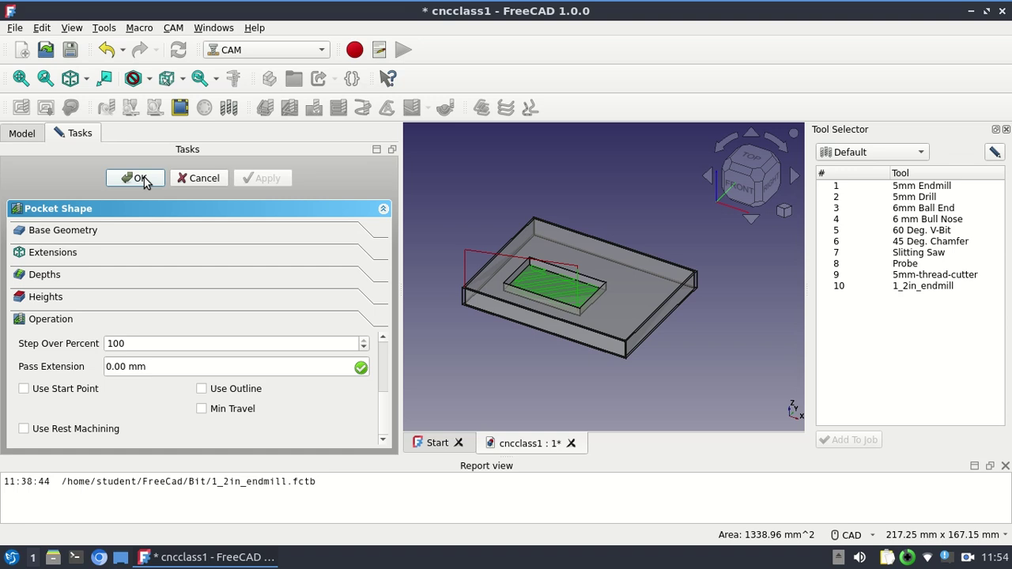
click(144, 180)
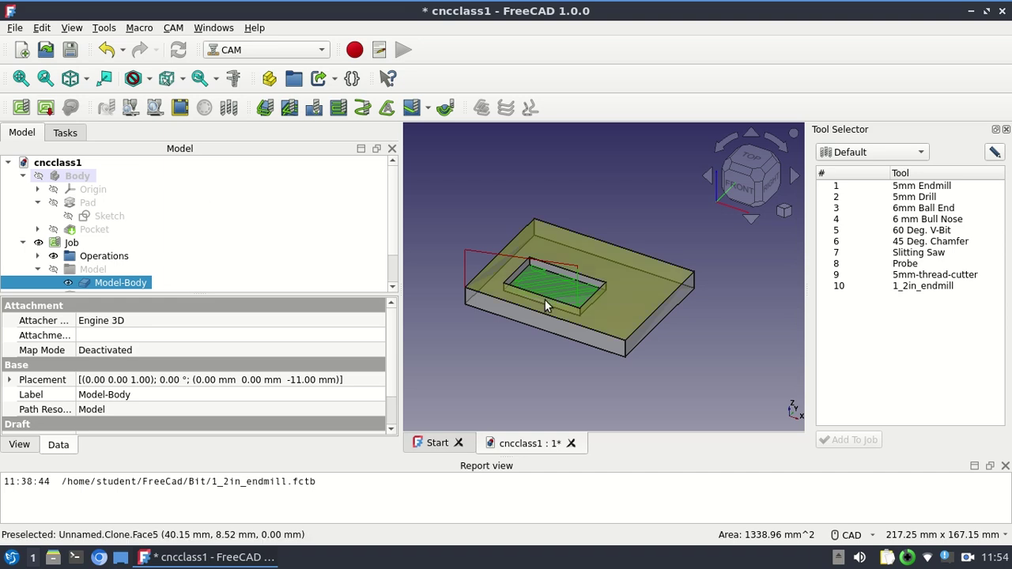
Simulate the Pocket_Shape toolpath at a speed of 2 G/s and cancel out of the path simulator
click(130, 109)
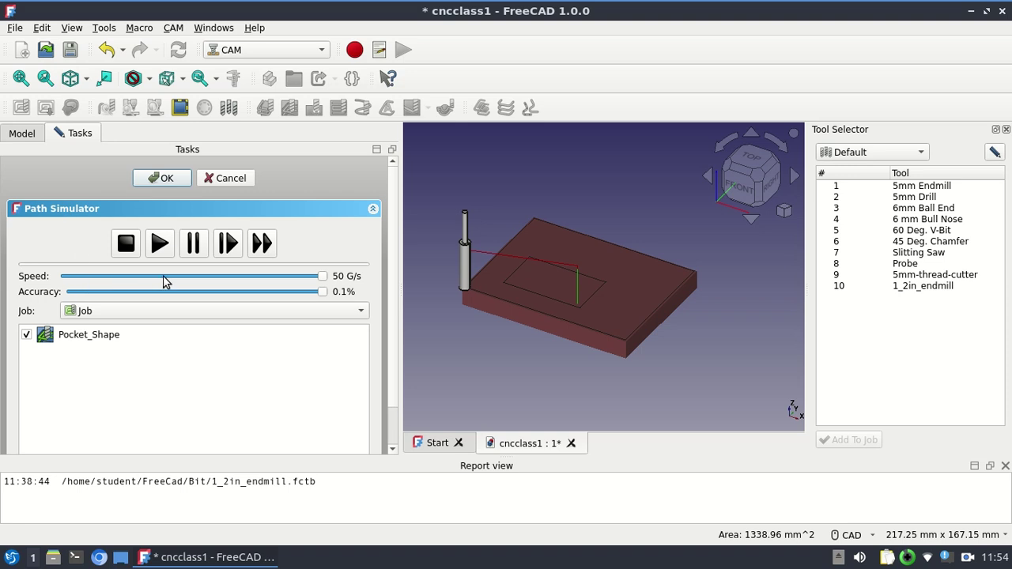
drag(322, 275, 71, 281)
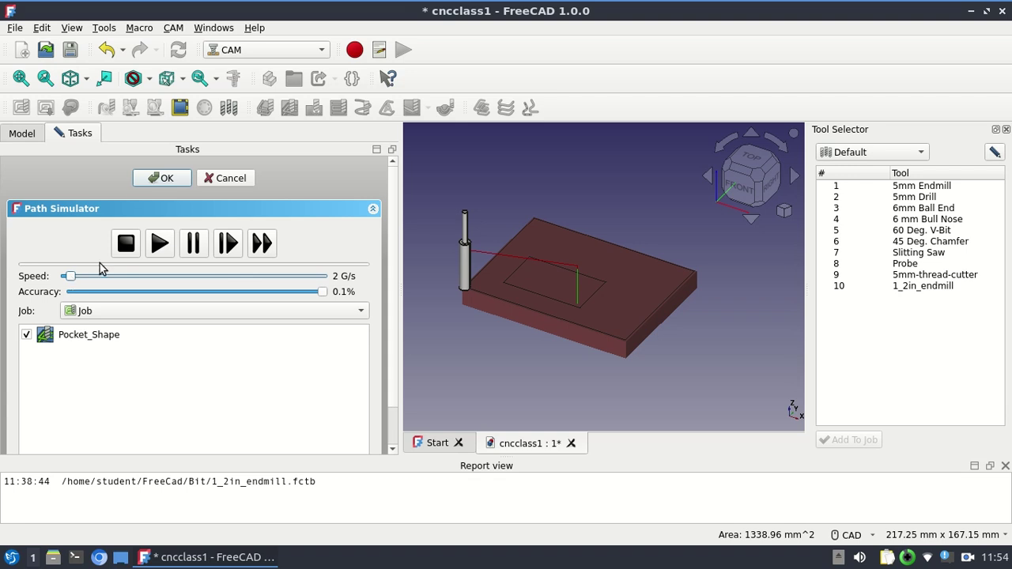
click(157, 244)
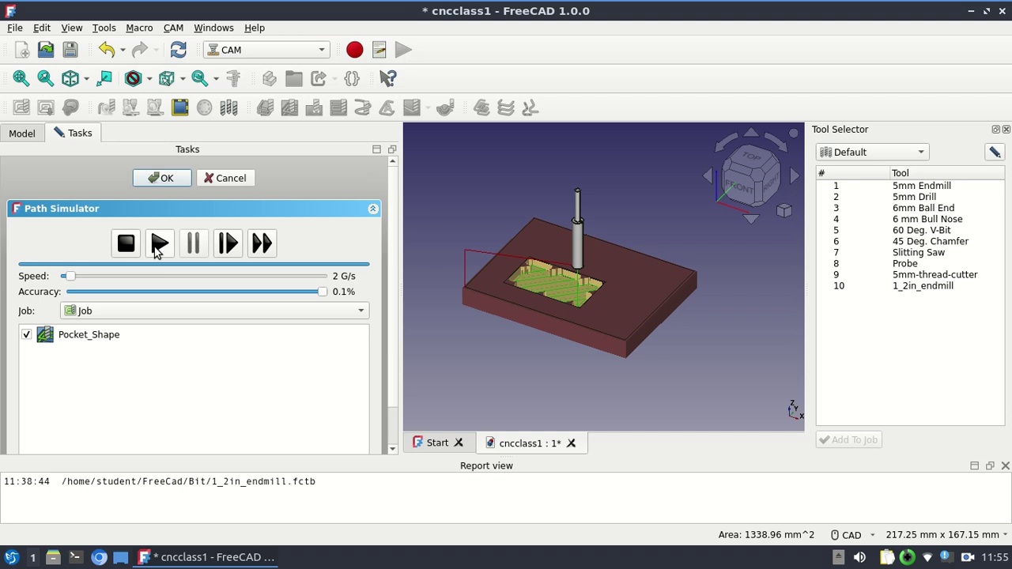
click(227, 180)
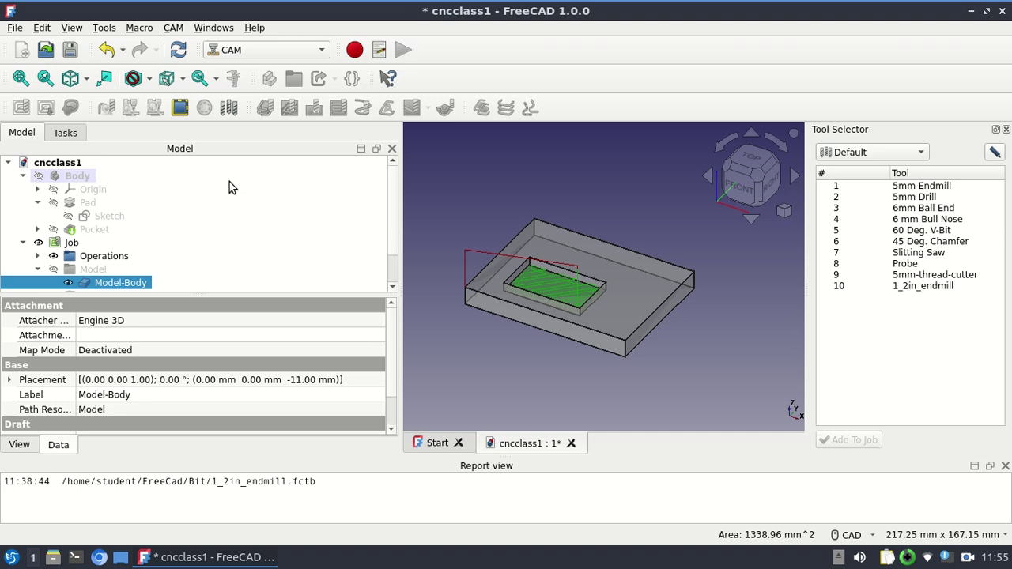
Accept the path simulator without running it, and delete the CutMaterial mesh from the document
click(131, 108)
click(166, 178)
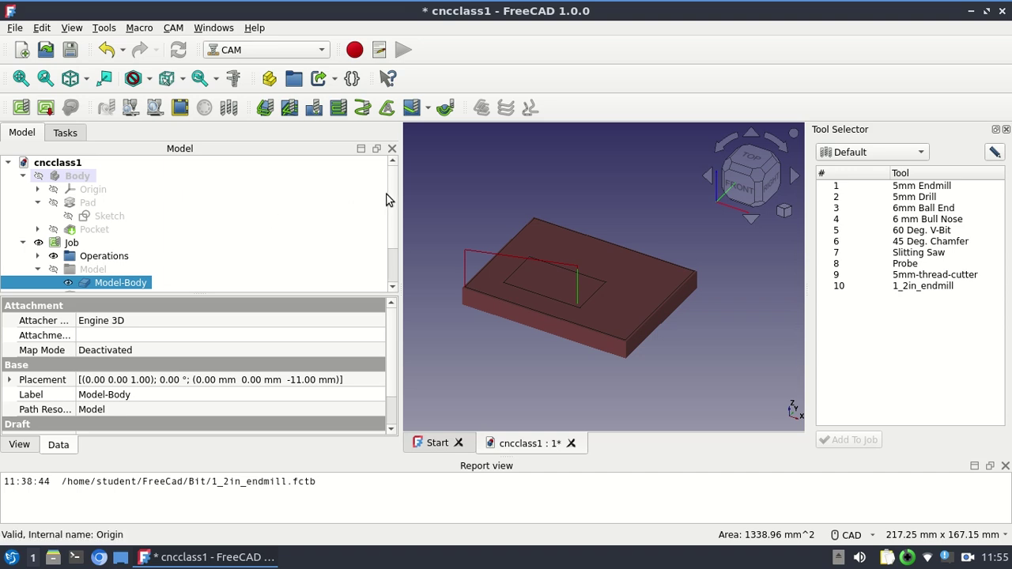
scroll(390, 204, down, 2)
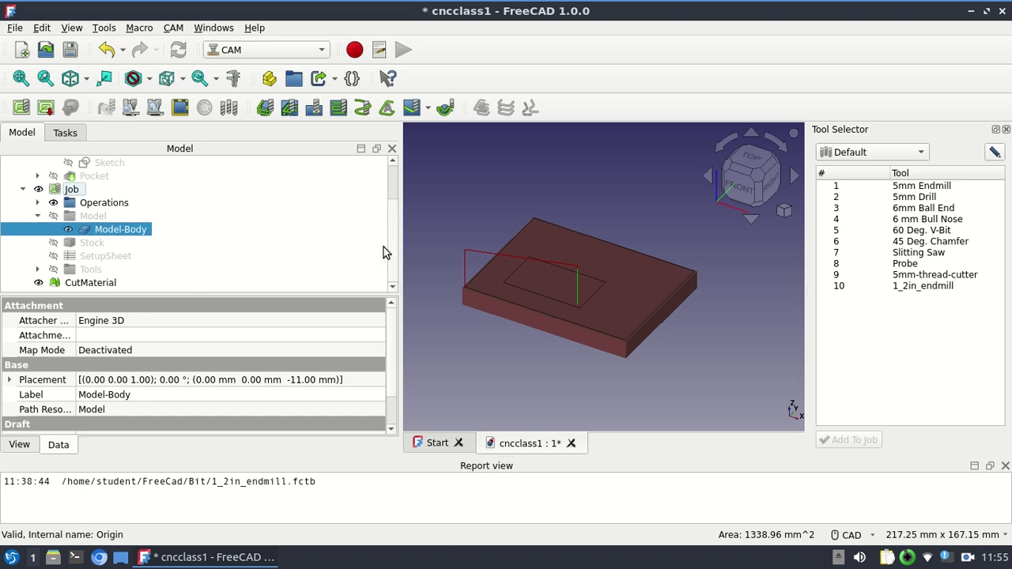
click(71, 284)
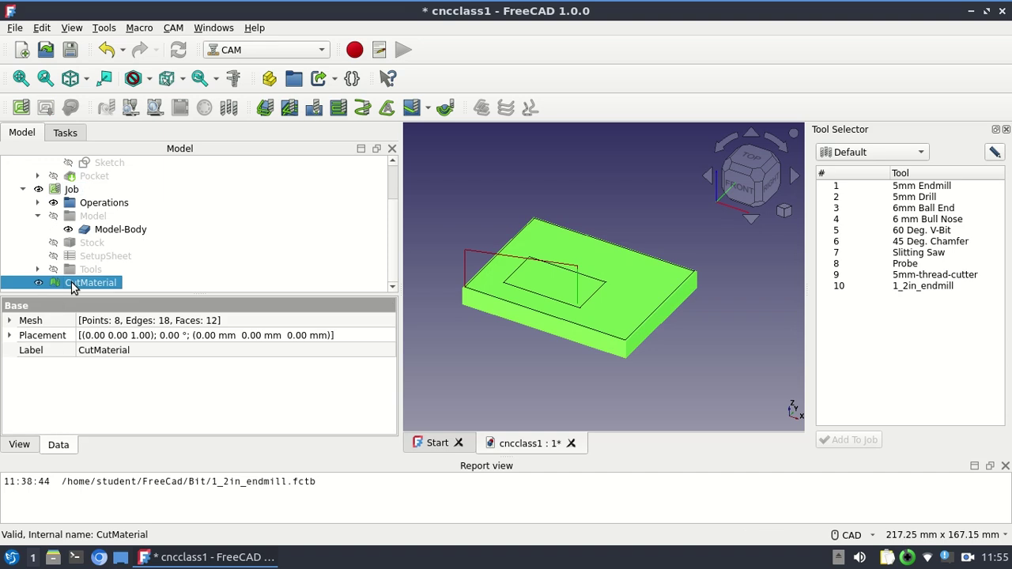
key(Delete)
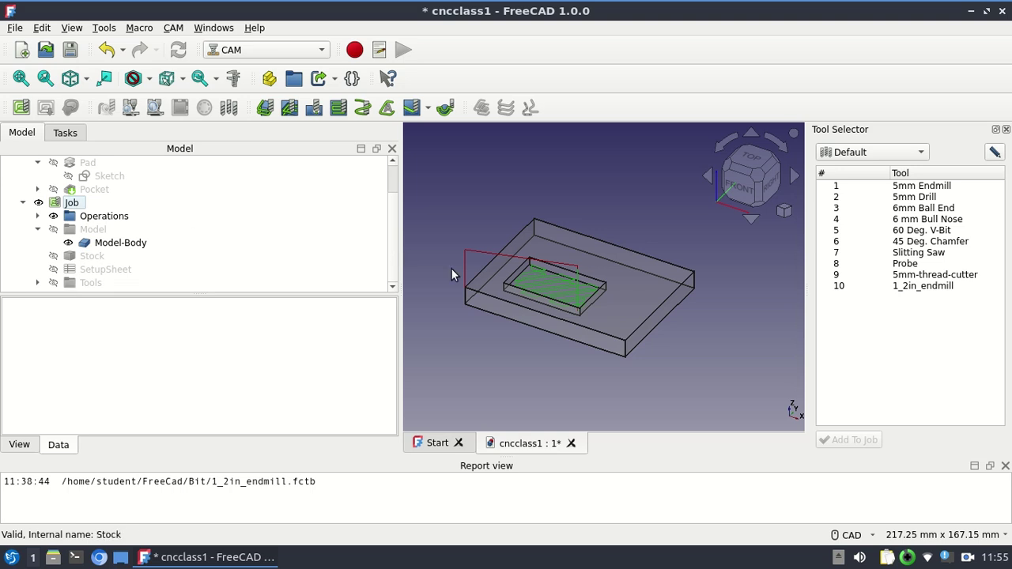
Change the Pocket_Shape operation's clearing pattern to ZigZagOffset, recompute its toolpath and accept the operation
click(37, 216)
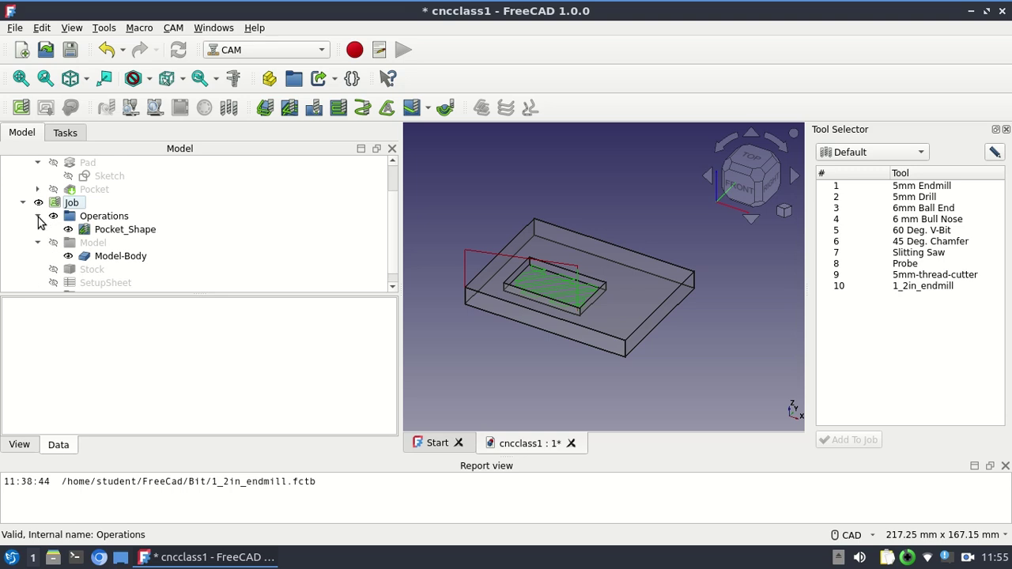
double_click(112, 234)
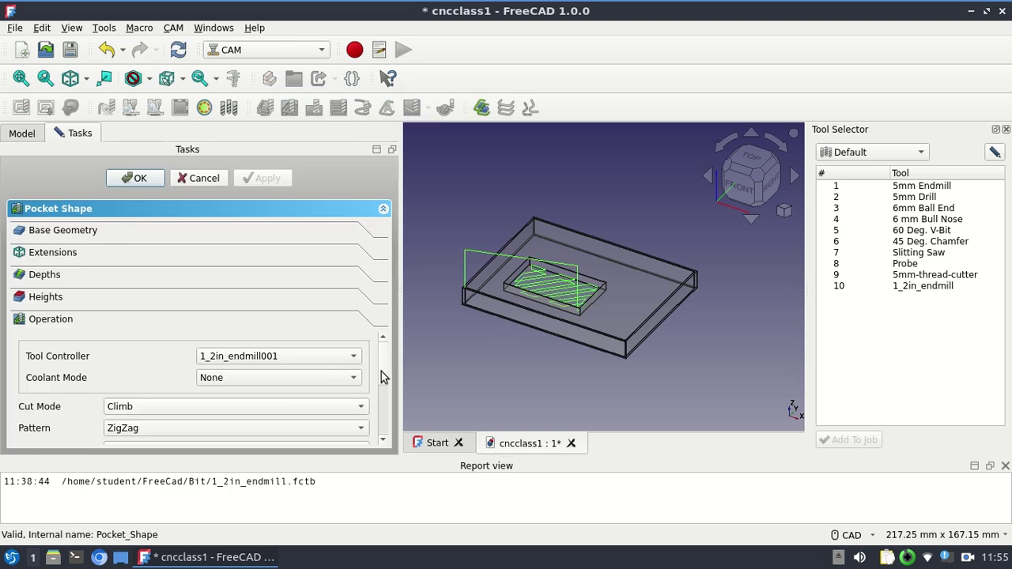
scroll(380, 387, down, 1)
scroll(380, 387, down, 1)
click(355, 386)
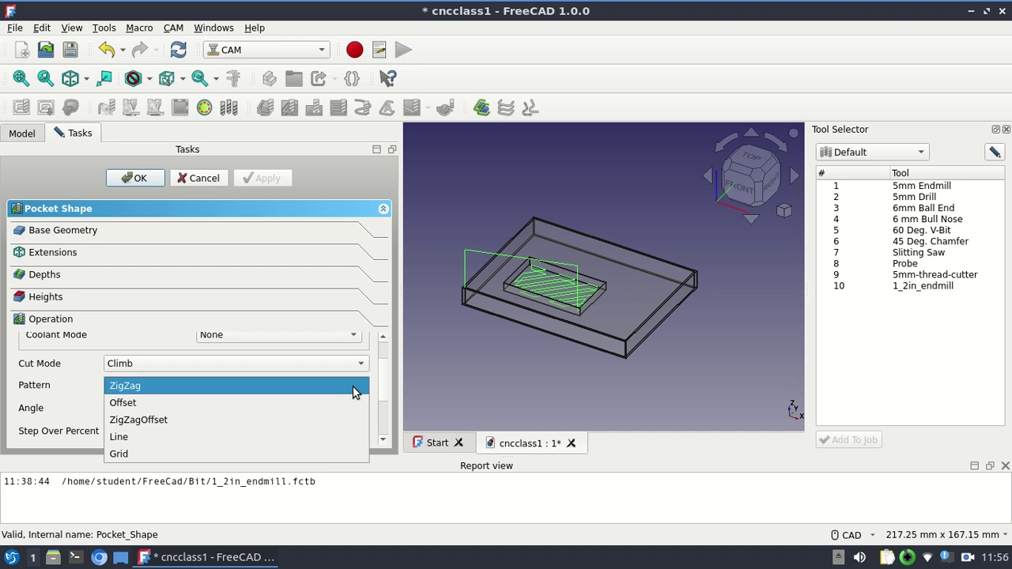
click(222, 424)
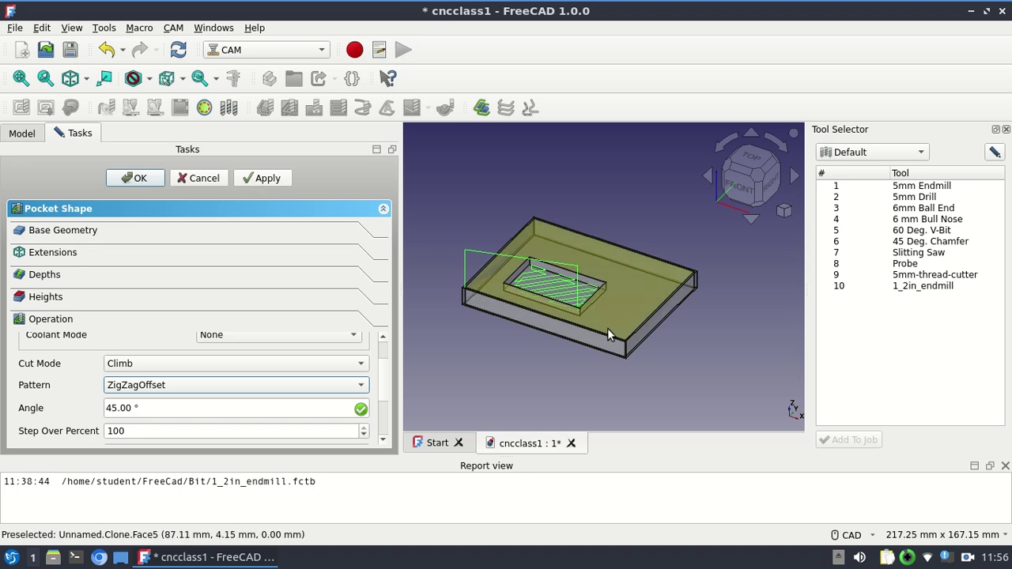
scroll(607, 328, down, 2)
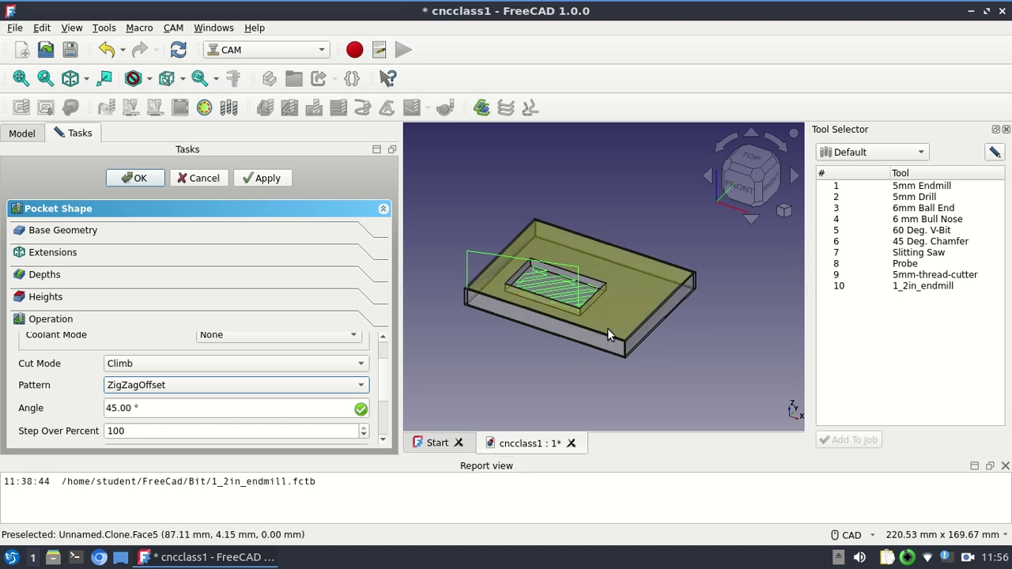
scroll(607, 328, up, 4)
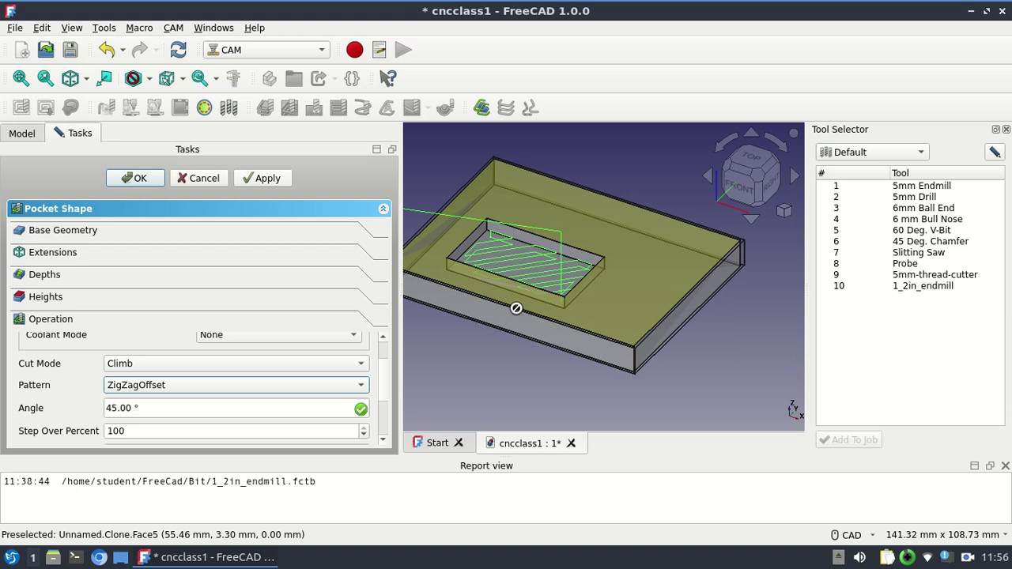
middle_drag(562, 337, 603, 355)
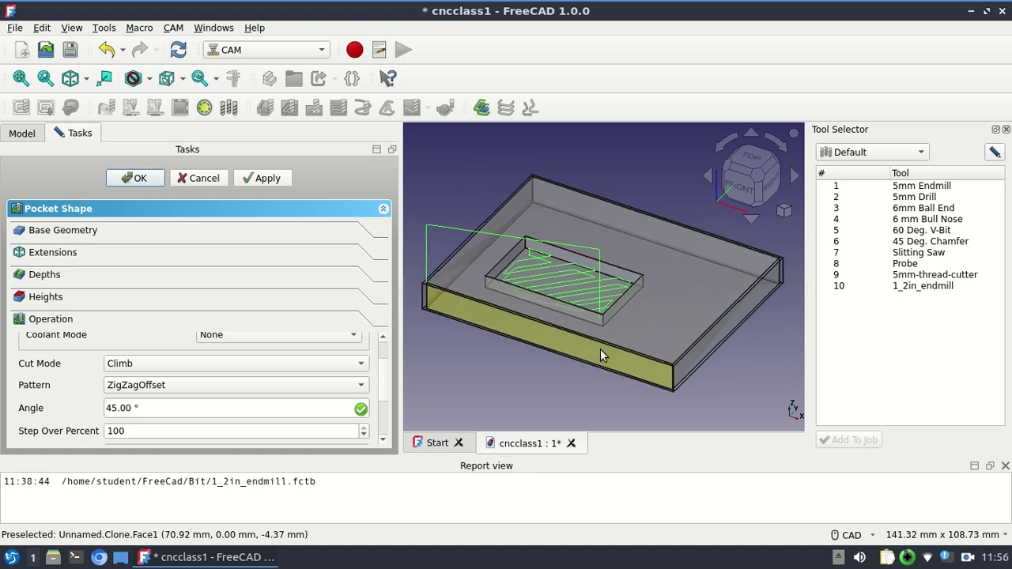
click(253, 180)
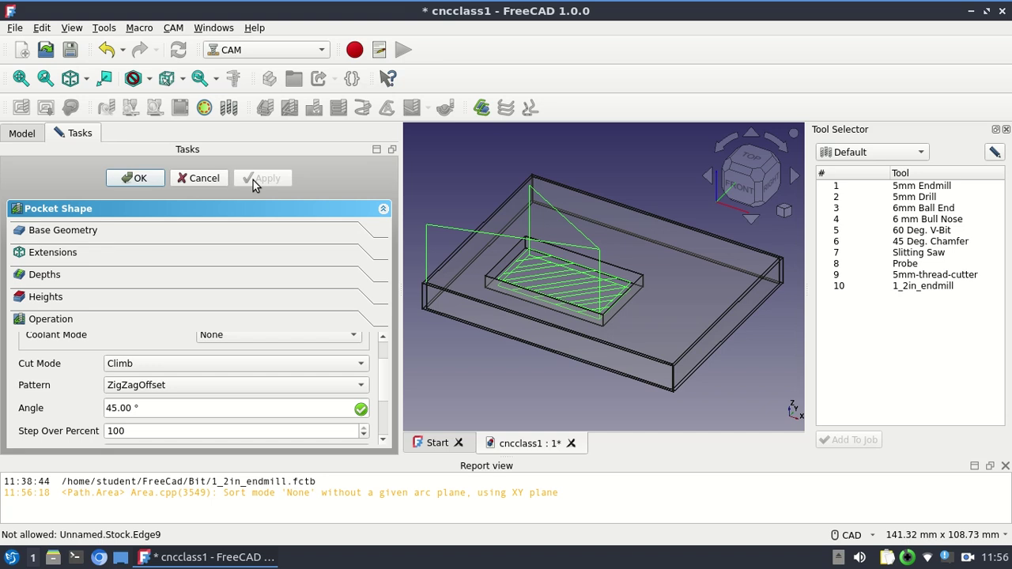
click(156, 178)
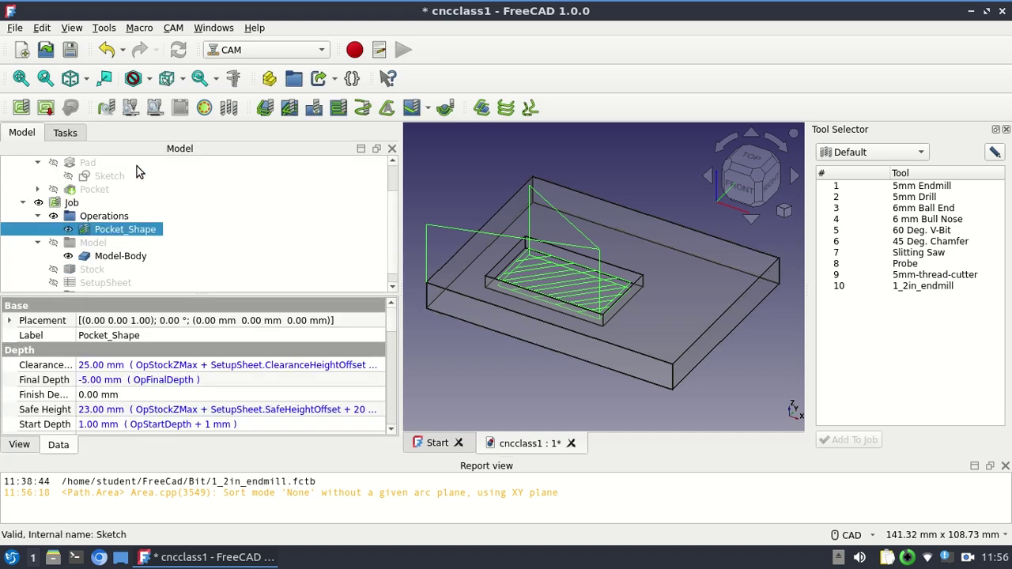
Simulate the ZigZagOffset pocket toolpath at a speed of 2 G/s and cancel out of the path simulator
click(131, 109)
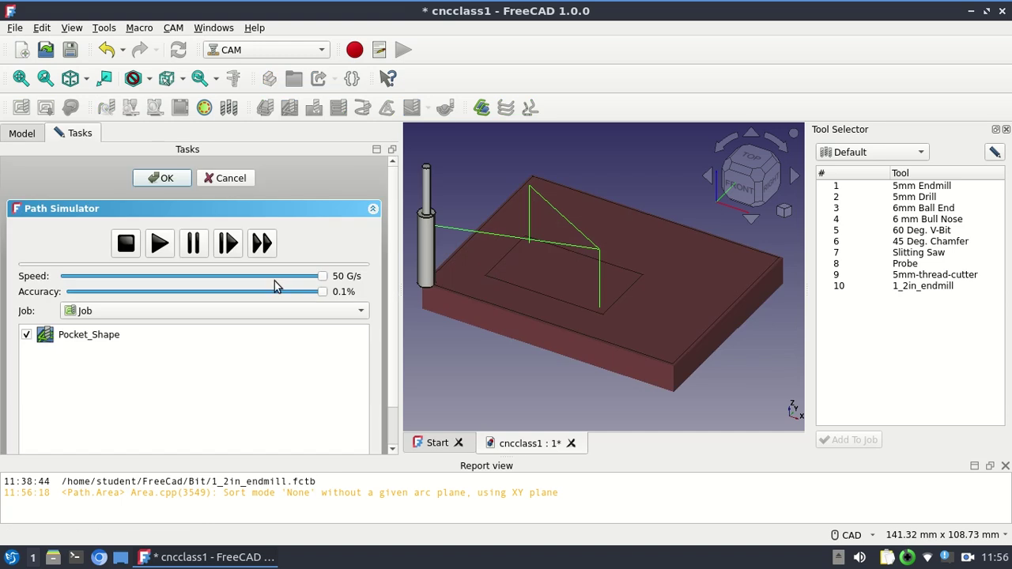
drag(322, 276, 70, 283)
click(158, 245)
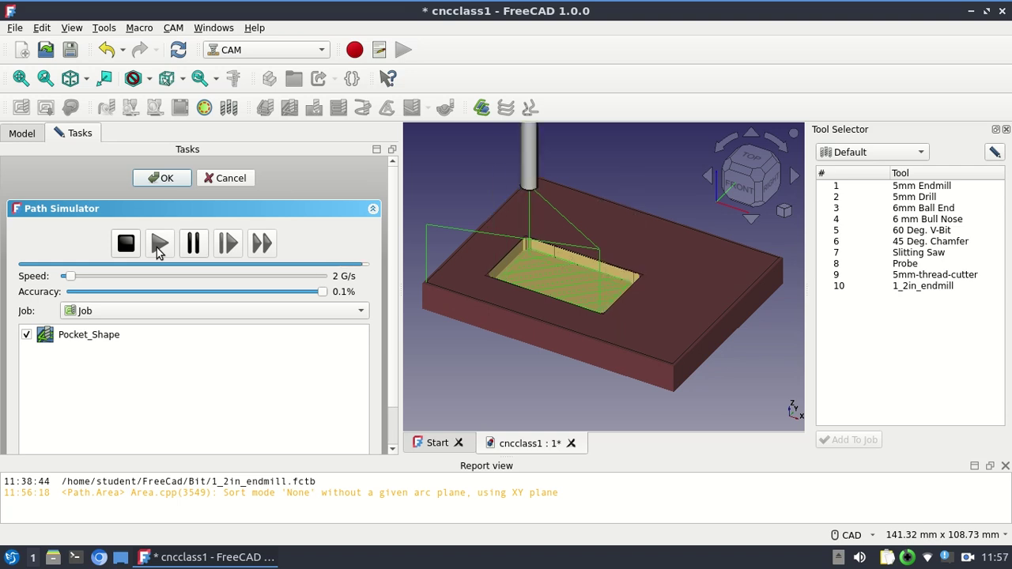
click(236, 184)
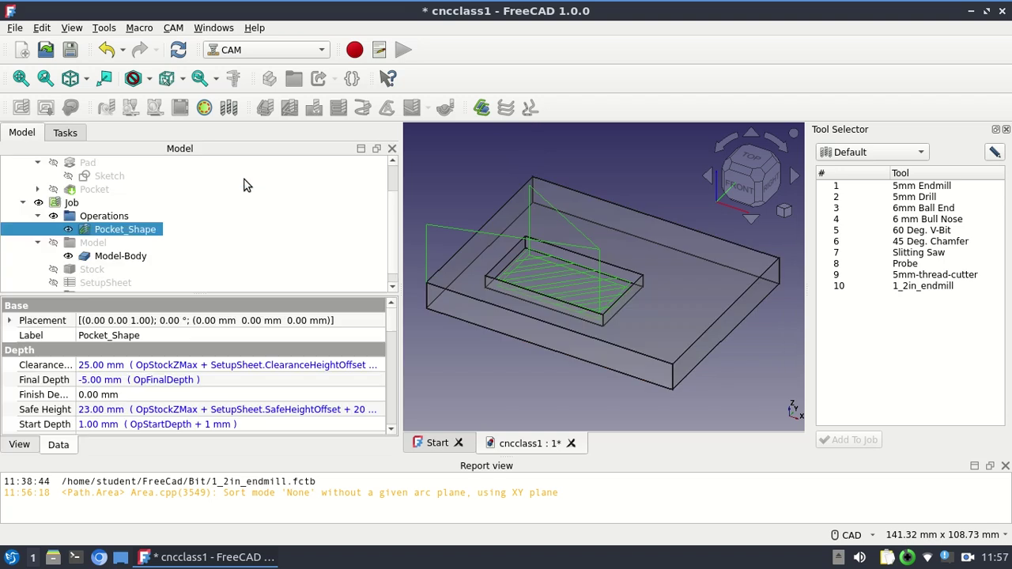
Reopen the Pocket_Shape operation, review its pattern, angle and step-over percentage, and accept it
double_click(92, 230)
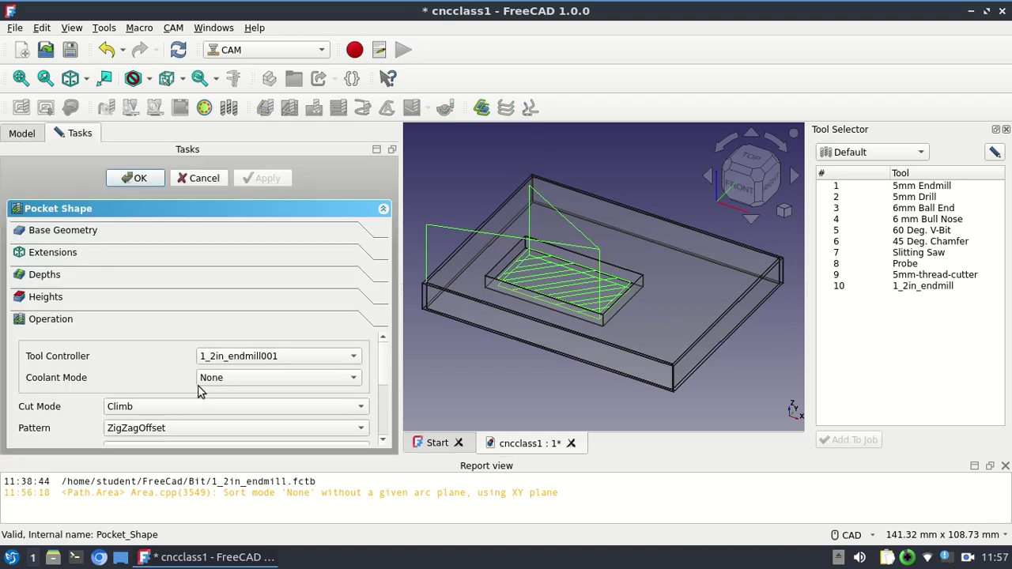
drag(380, 361, 380, 389)
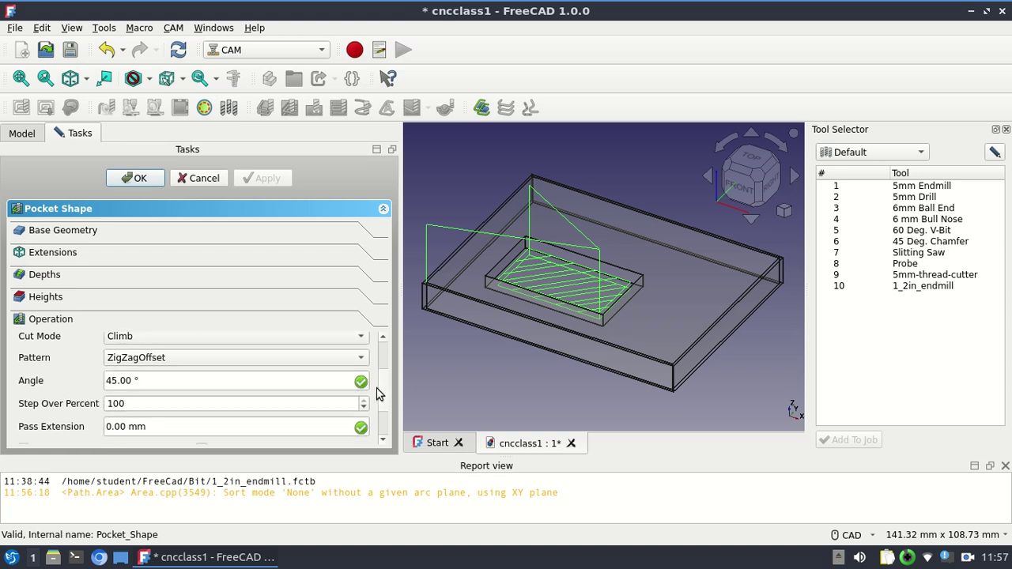
double_click(153, 403)
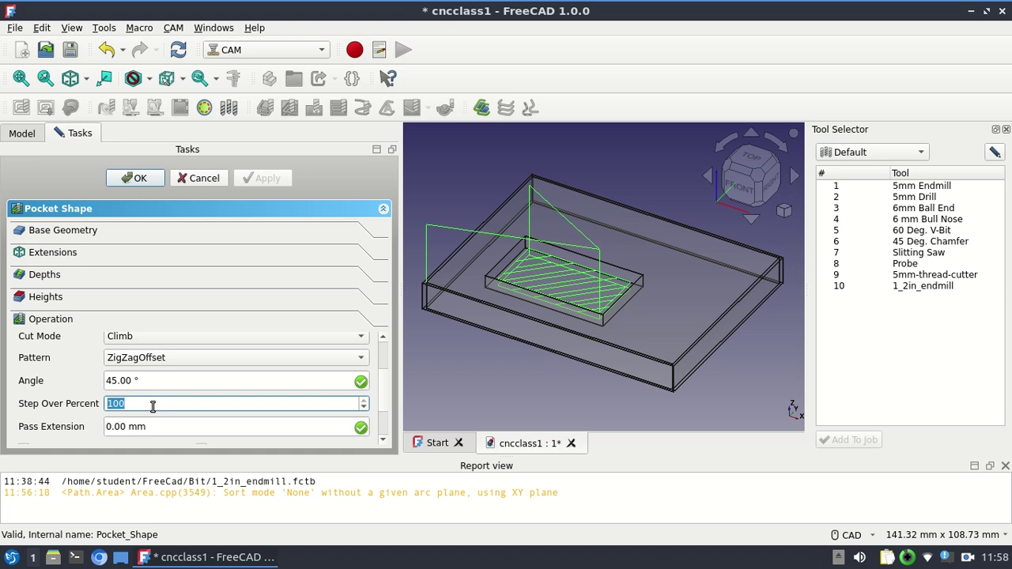
click(138, 179)
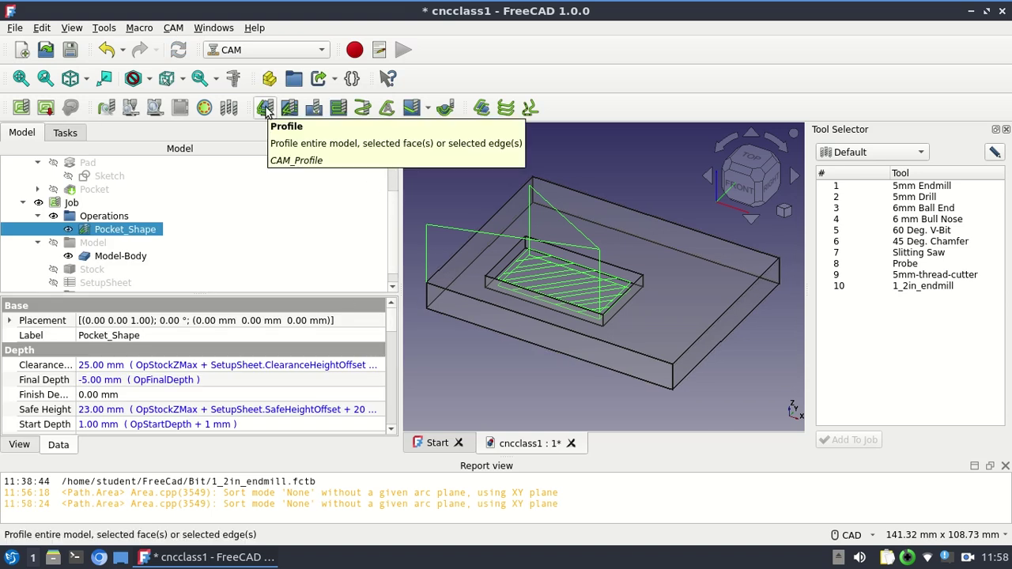
click(265, 109)
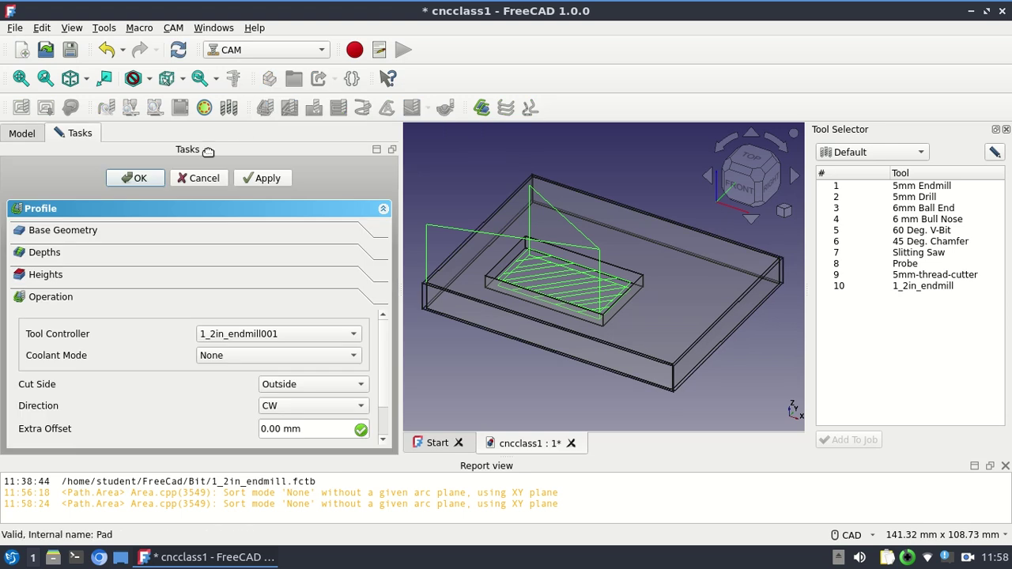
click(201, 180)
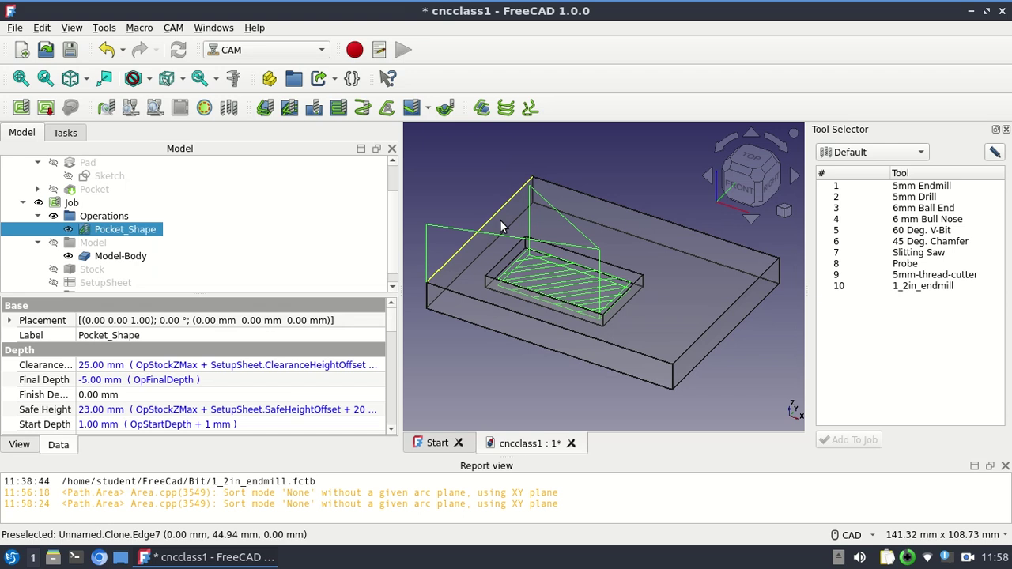
click(669, 253)
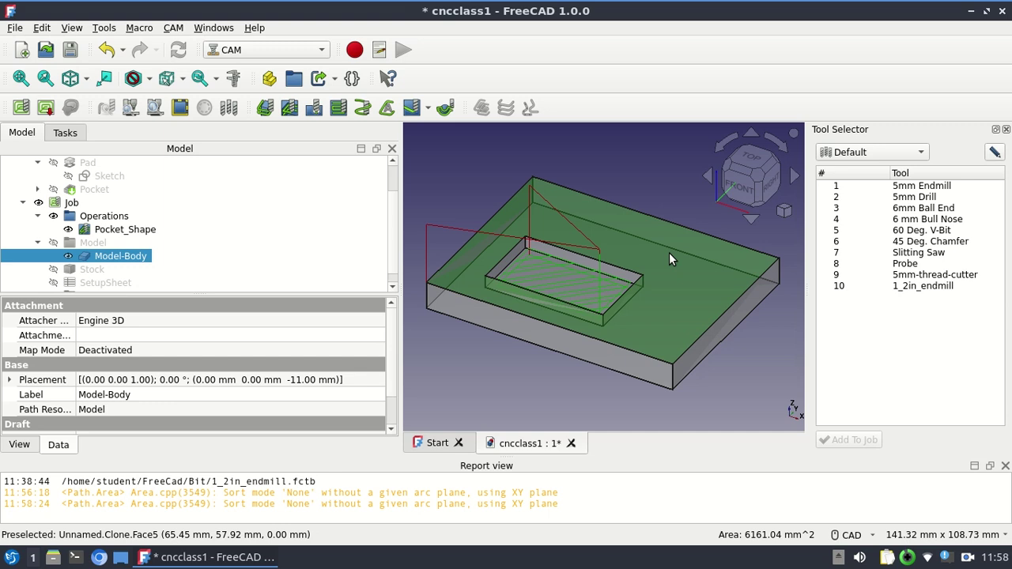
ctrl+click(669, 252)
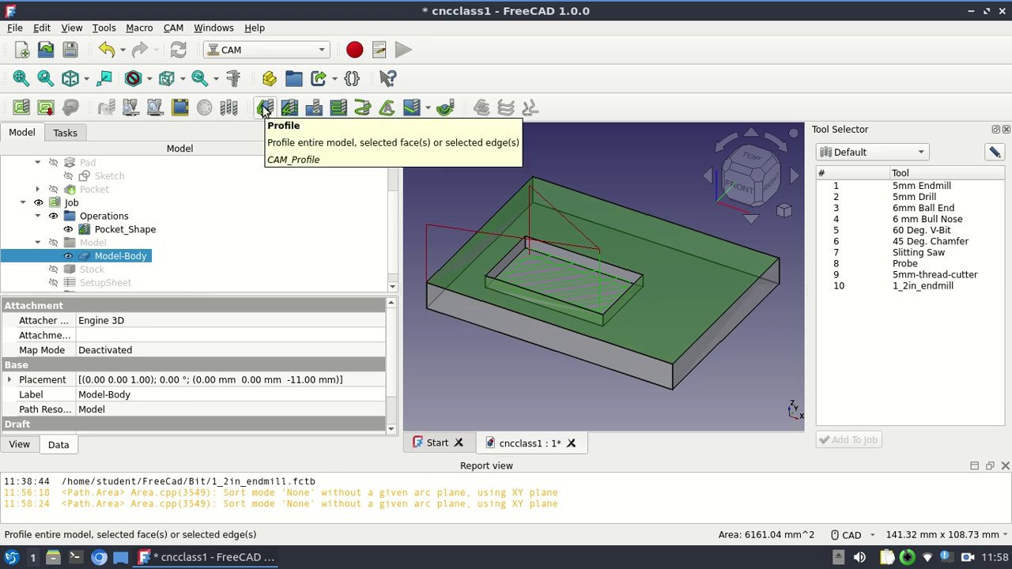
click(466, 386)
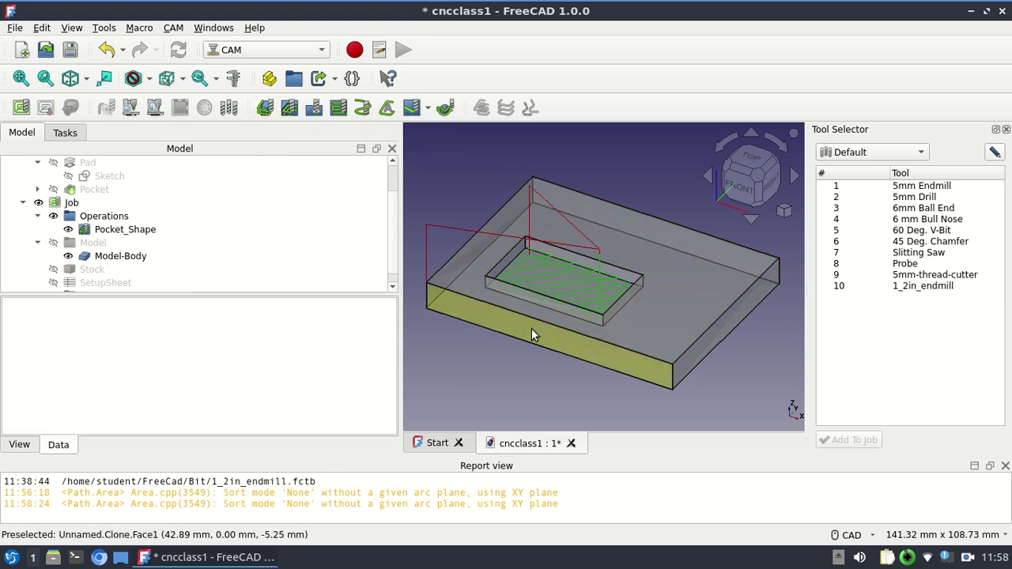
Select the block's four outer side faces, start a Profile operation on them, and check its base geometry list
click(531, 331)
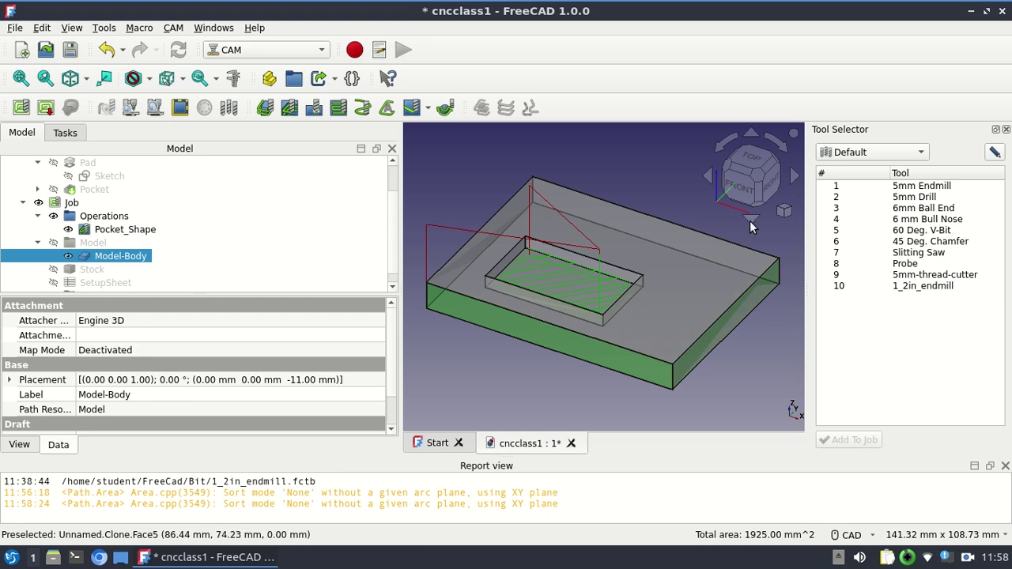
click(757, 200)
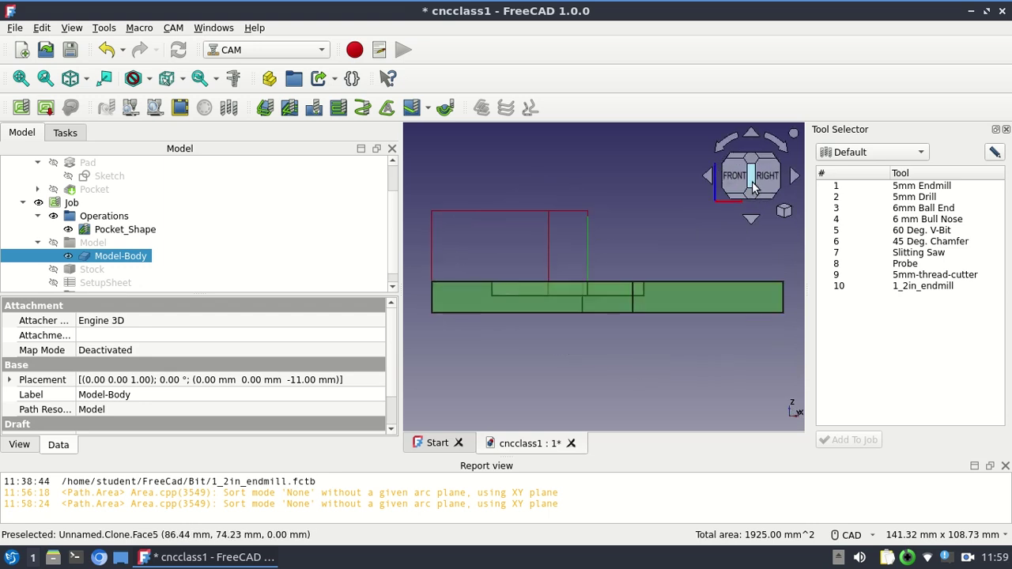
click(710, 177)
click(709, 178)
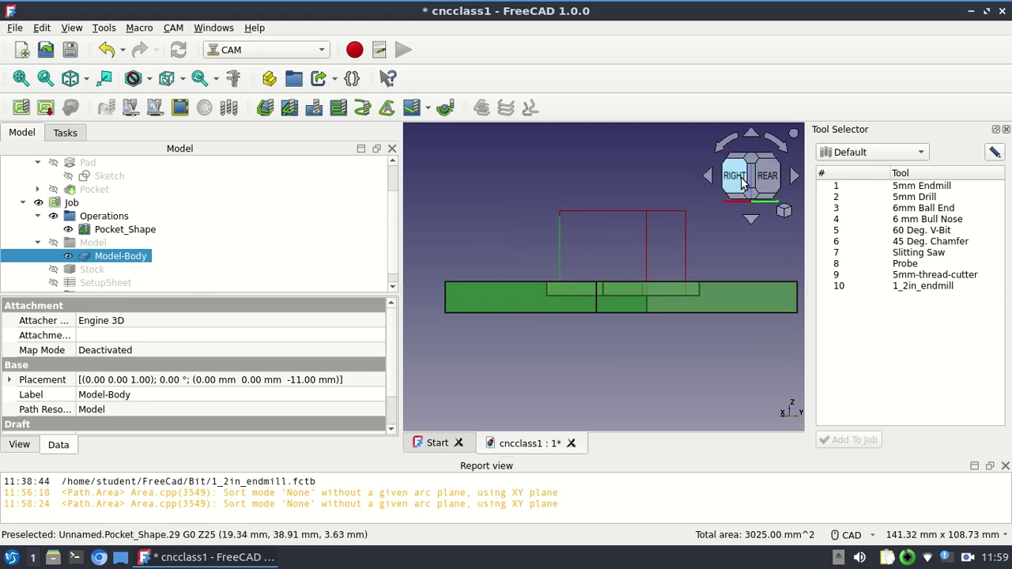
click(706, 175)
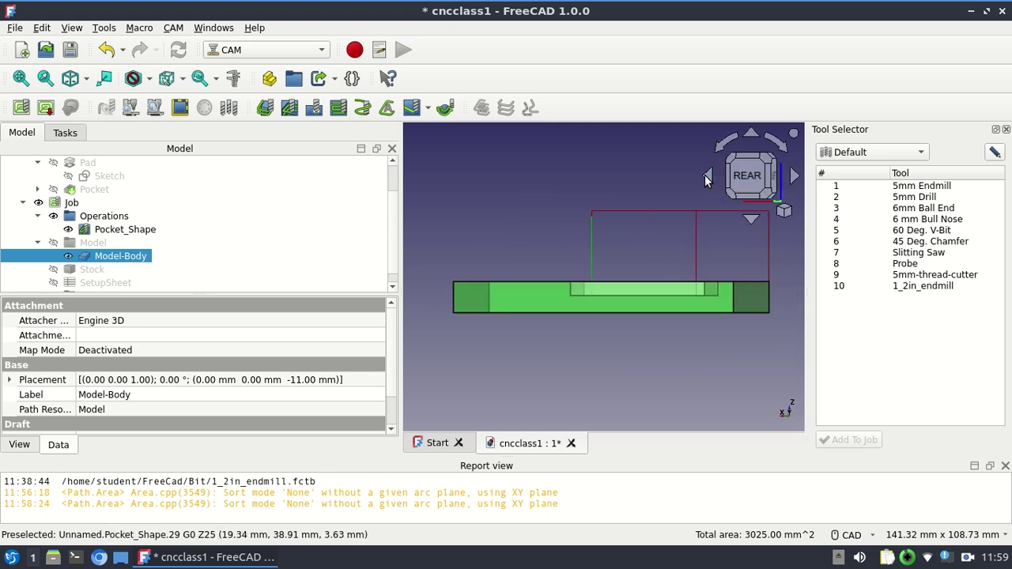
click(707, 177)
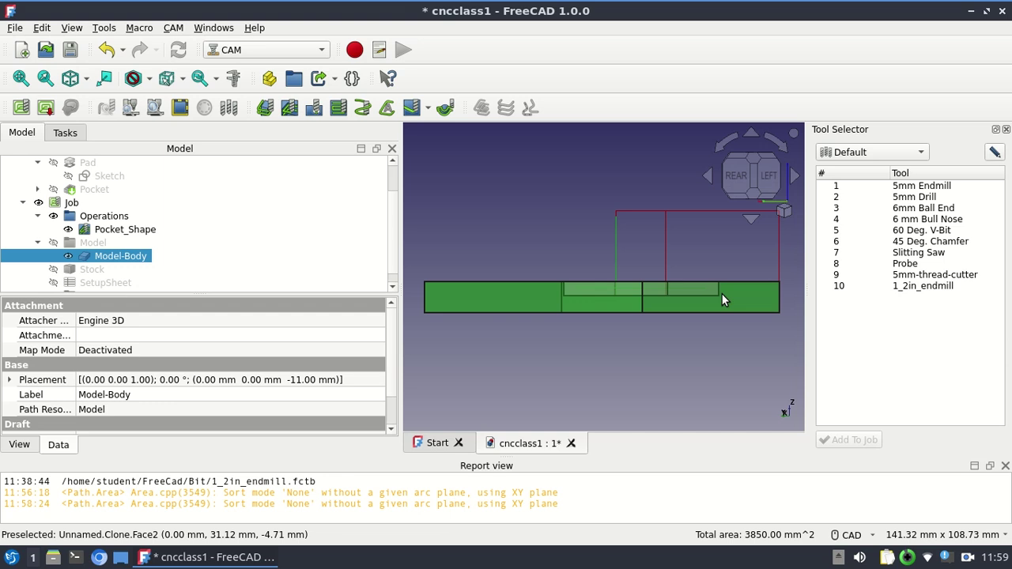
click(266, 107)
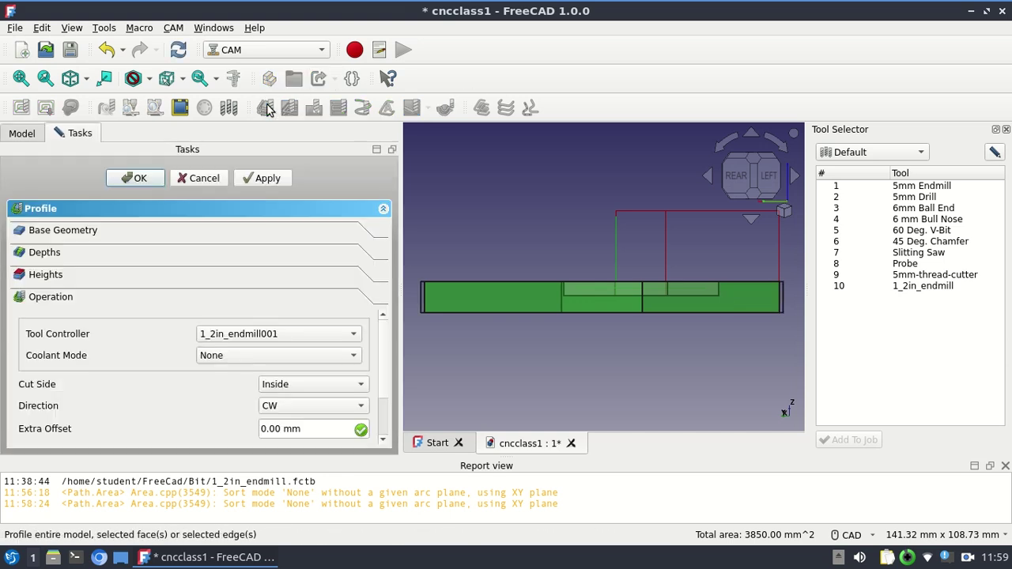
click(93, 233)
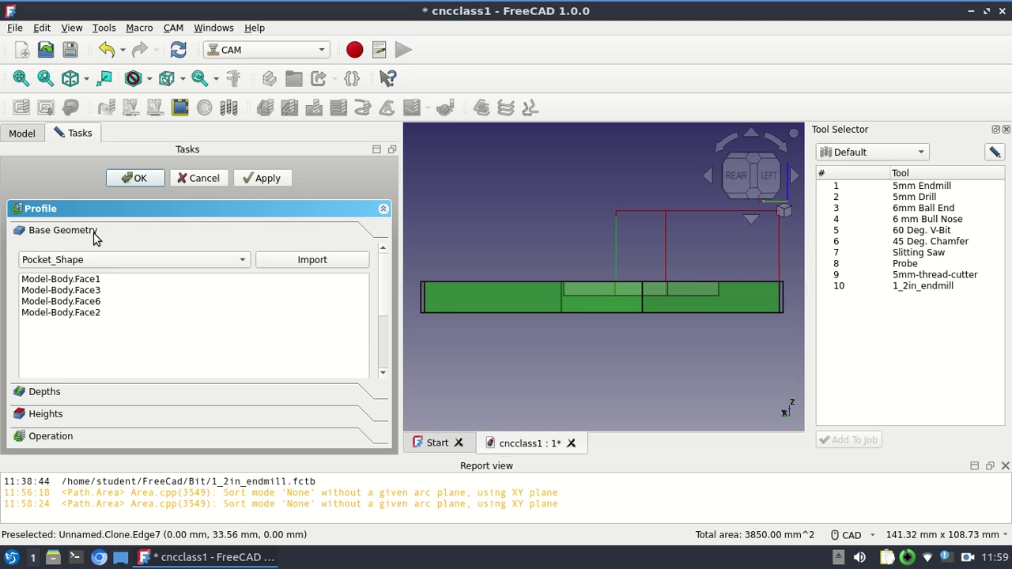
Set the Profile operation's start depth to the expression OpStartDepth+1mm
click(55, 395)
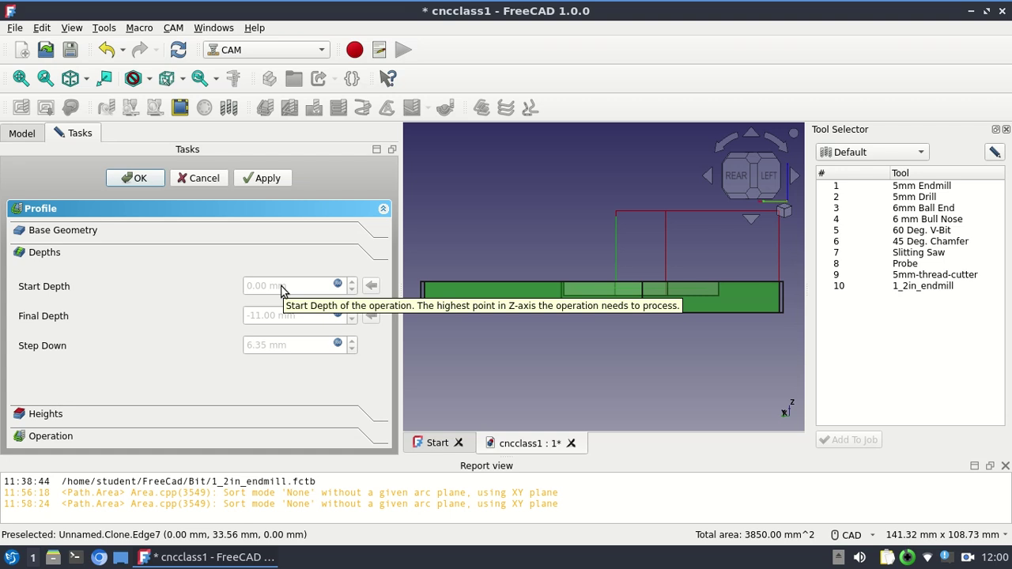
click(338, 285)
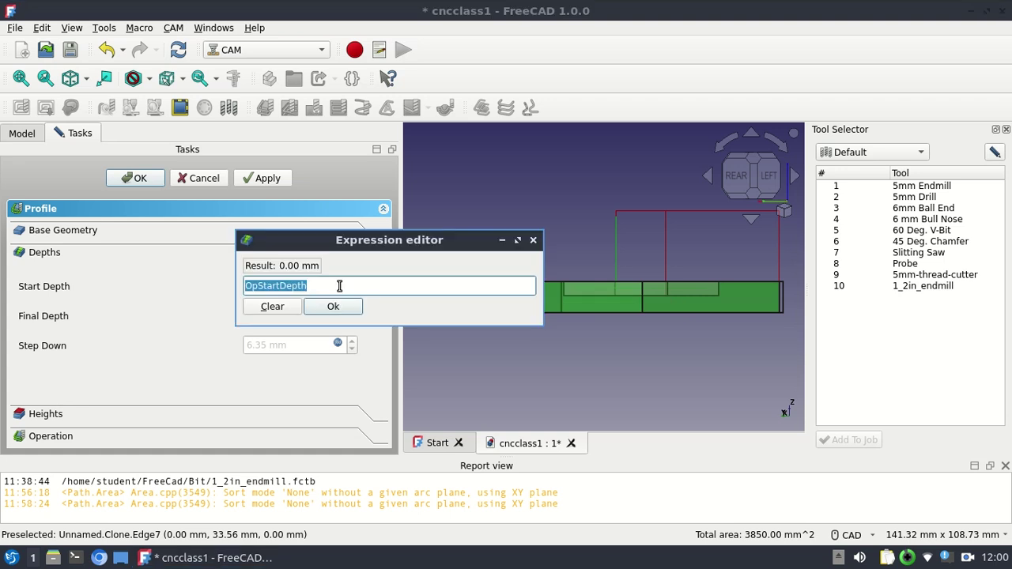
click(339, 288)
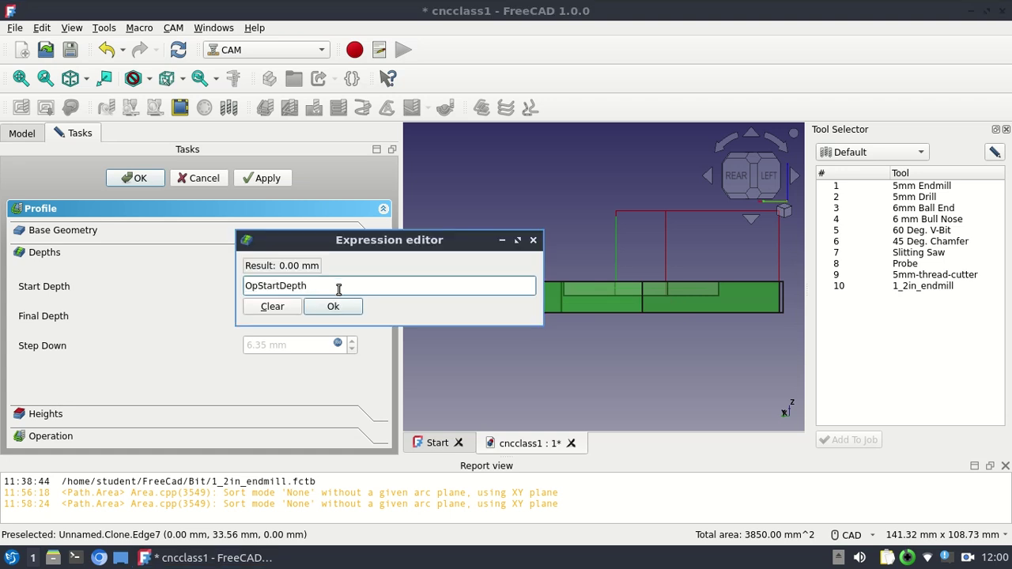
text(+1mm)
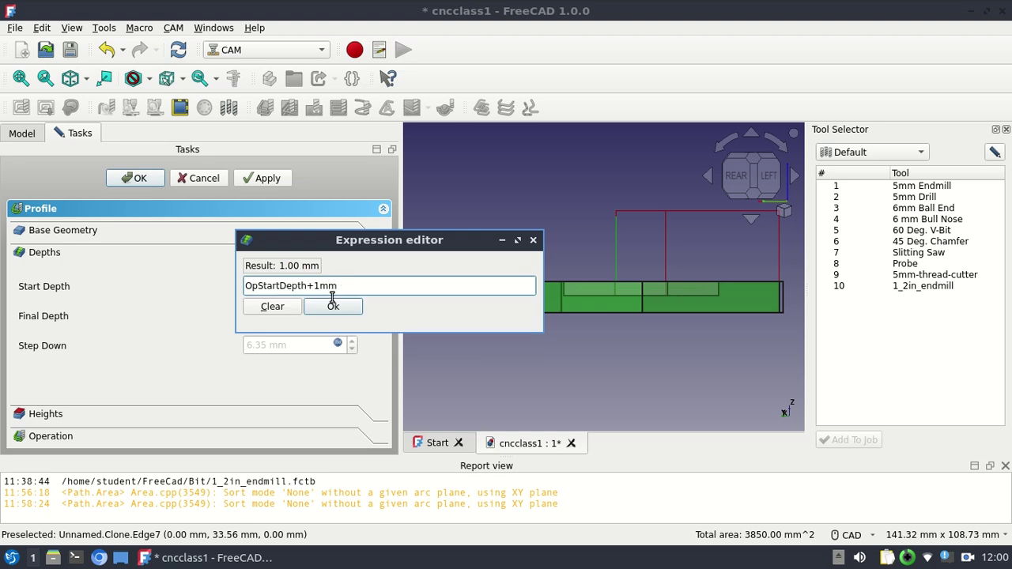
click(328, 307)
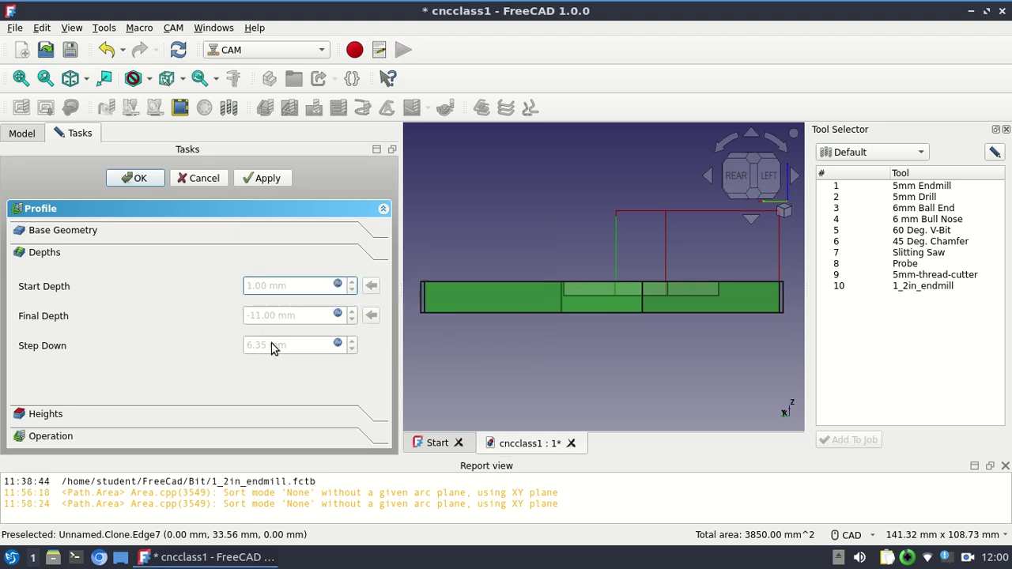
Set the Profile operation's step down to the expression OpToolDiameter/2
click(337, 343)
click(338, 345)
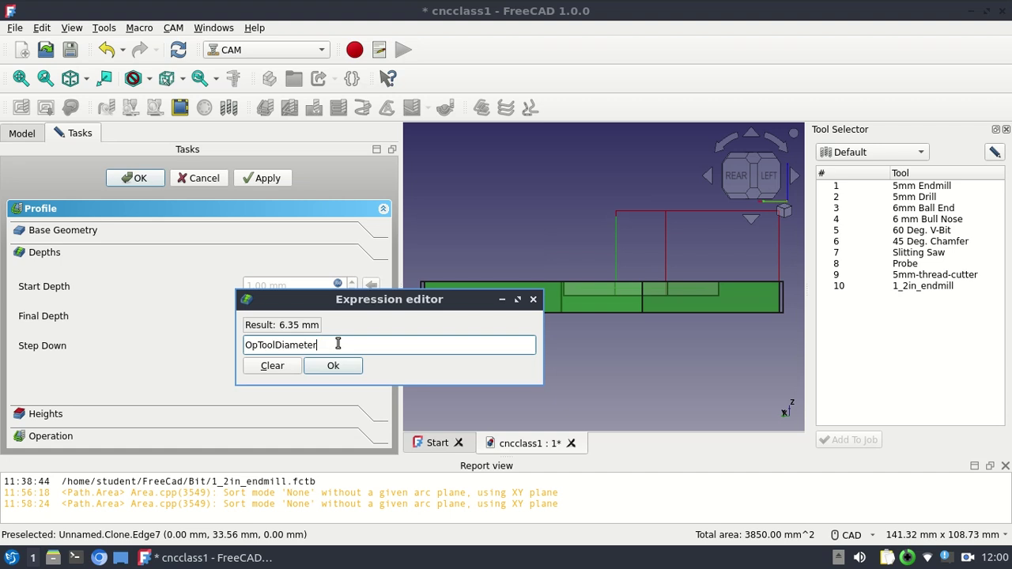
text(/3)
key(BackSpace)
text(2)
click(366, 335)
click(333, 367)
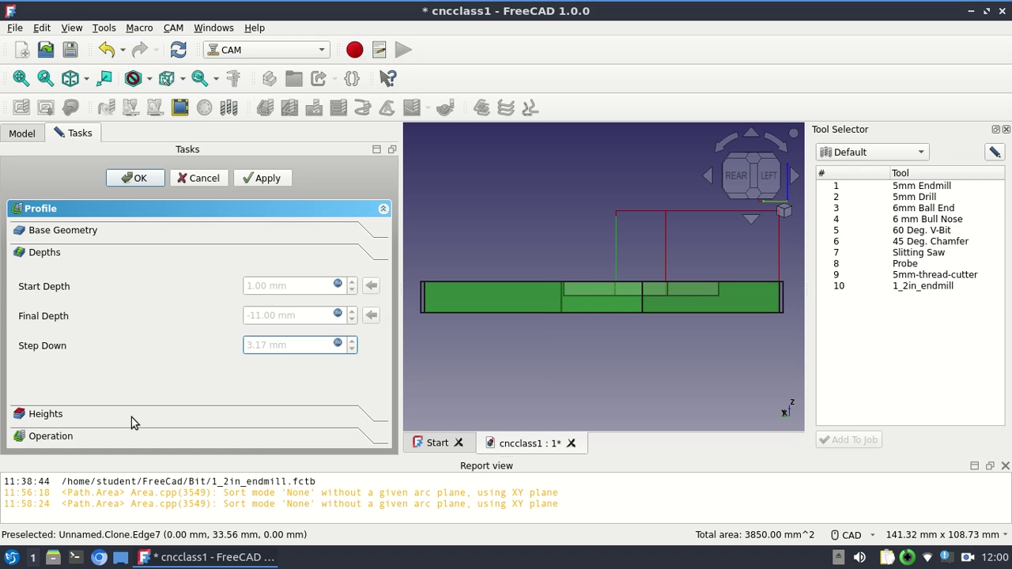
Set the Profile operation's safe height to the expression OpStockZMax + SetupSheet.SafeHeightOffset+20mm
click(46, 414)
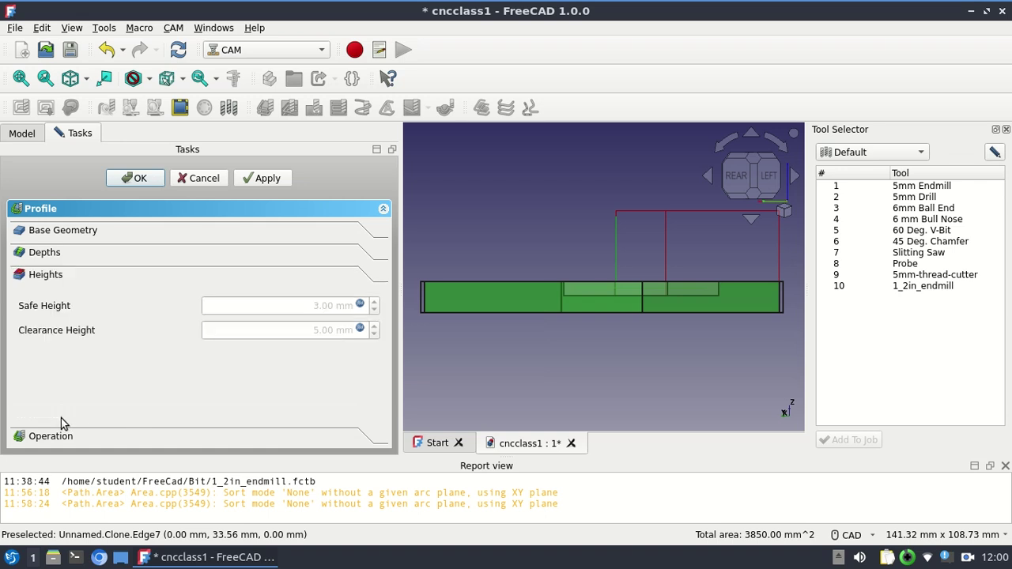
click(360, 306)
click(445, 307)
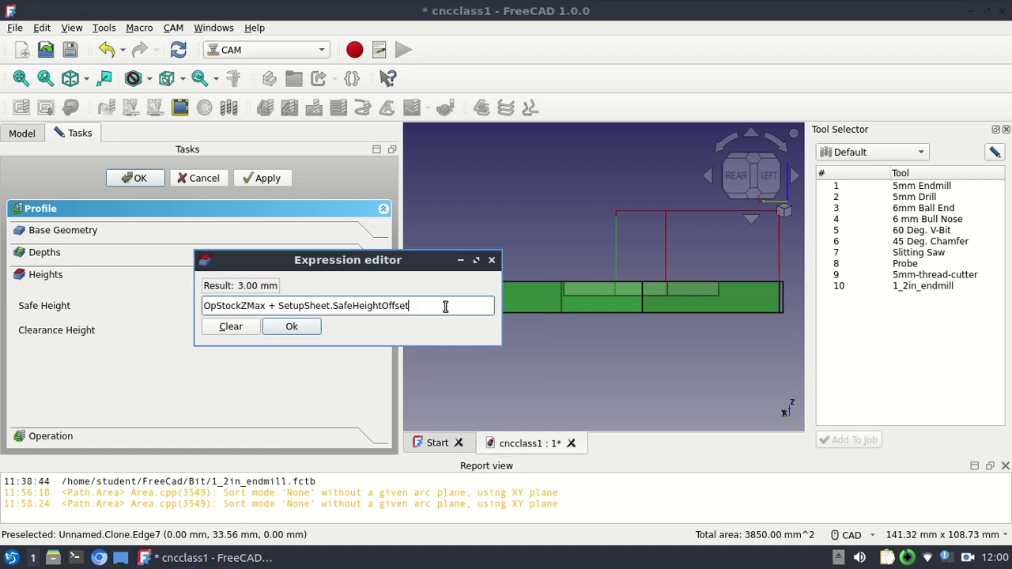
text(+20)
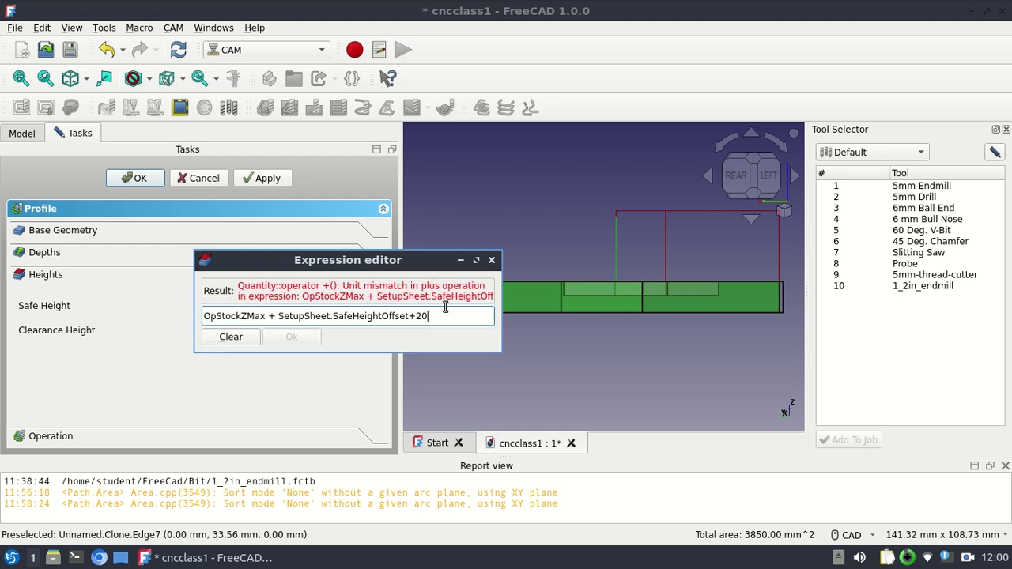
text(mm)
key(Return)
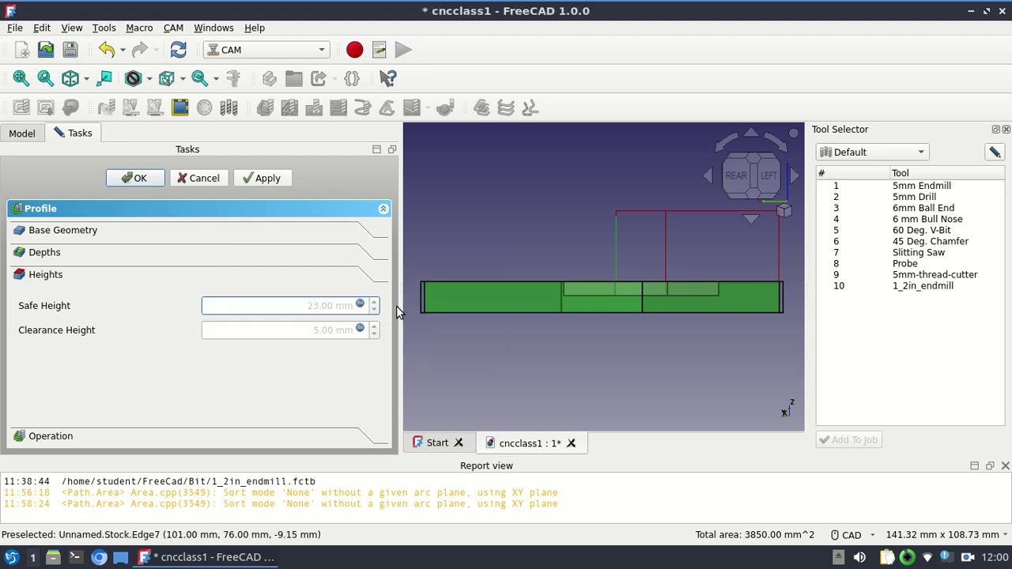
Set the Profile operation's clearance height to the expression OpStockZMax + SetupSheet.ClearanceHeightOffset+20mm
click(360, 330)
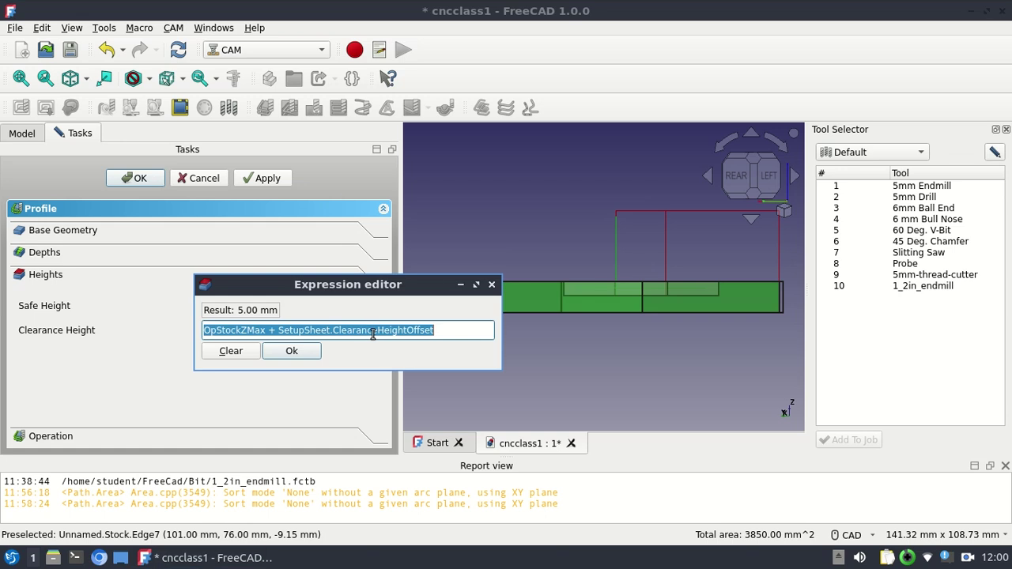
click(444, 330)
text(+20mm)
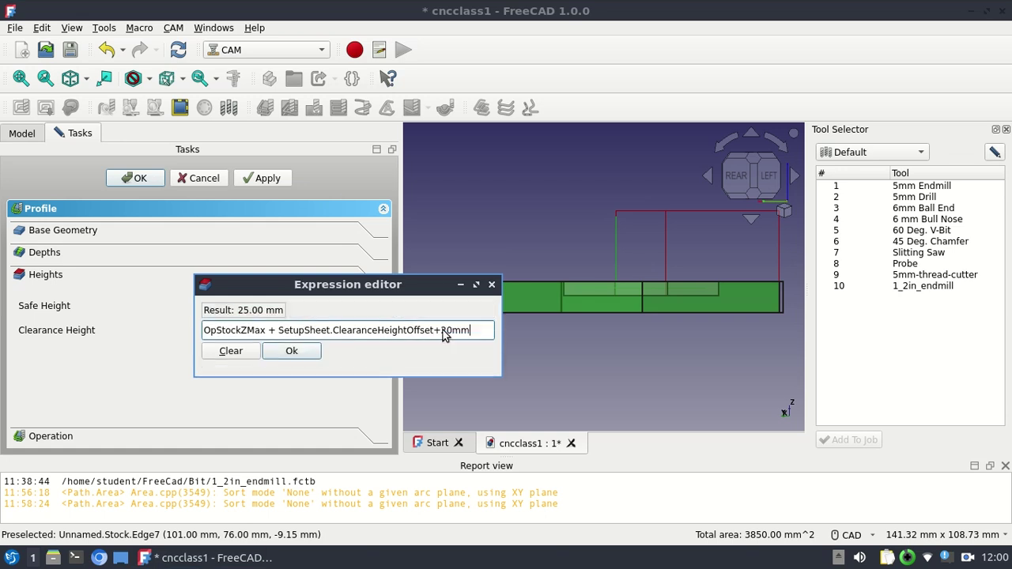
click(292, 350)
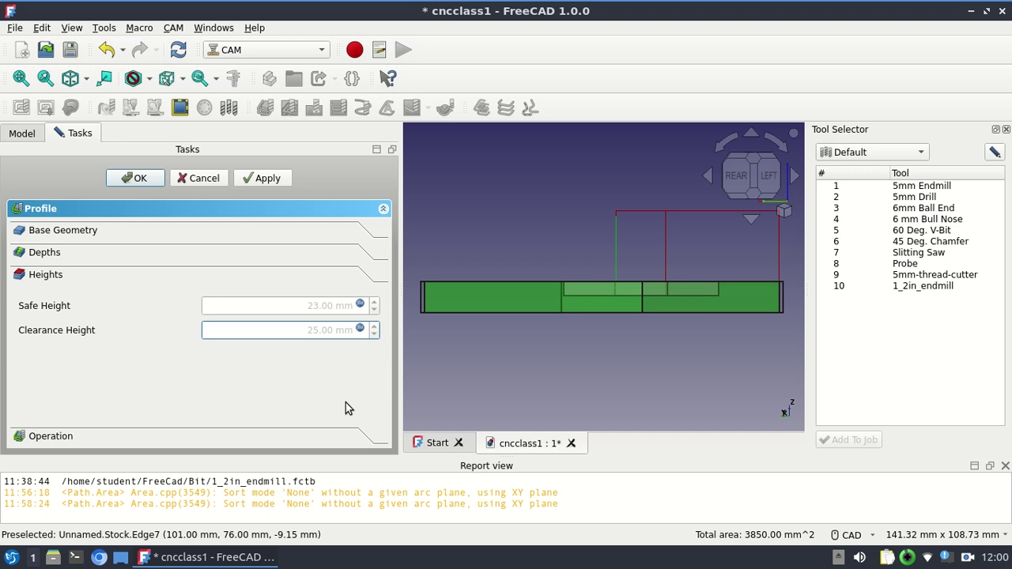
Set the Profile operation's cut side to Outside
click(62, 439)
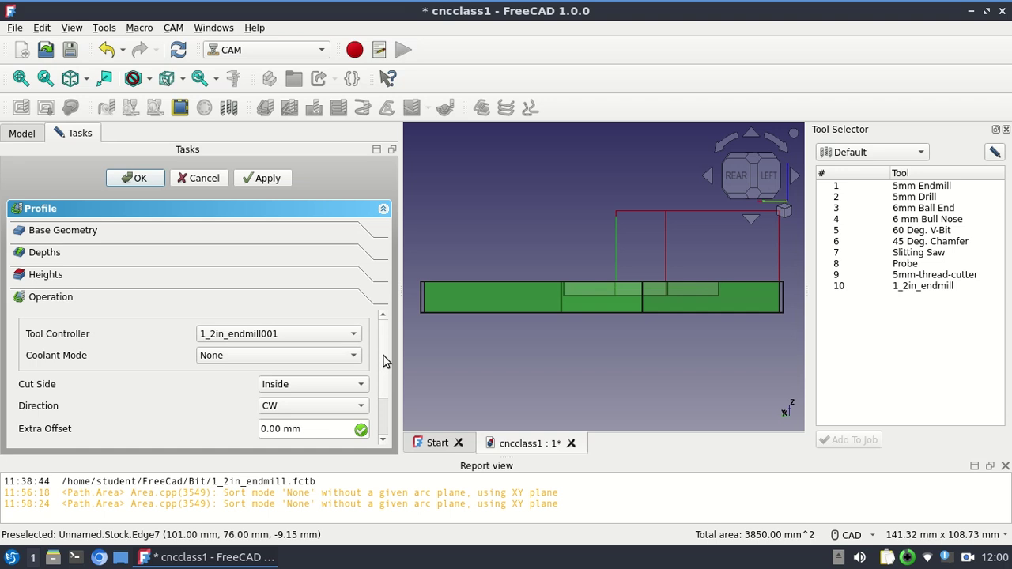
scroll(384, 364, down, 2)
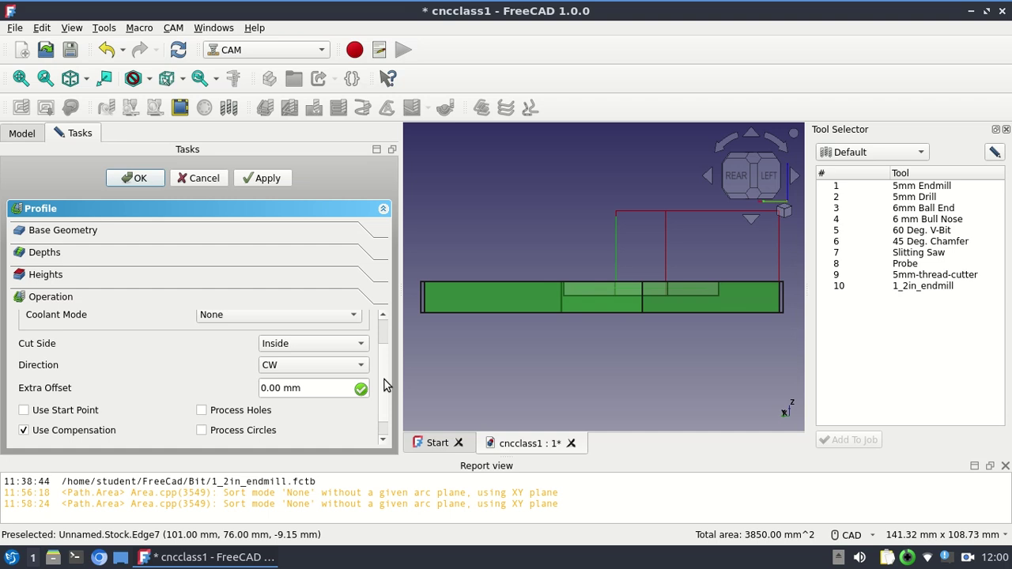
click(755, 164)
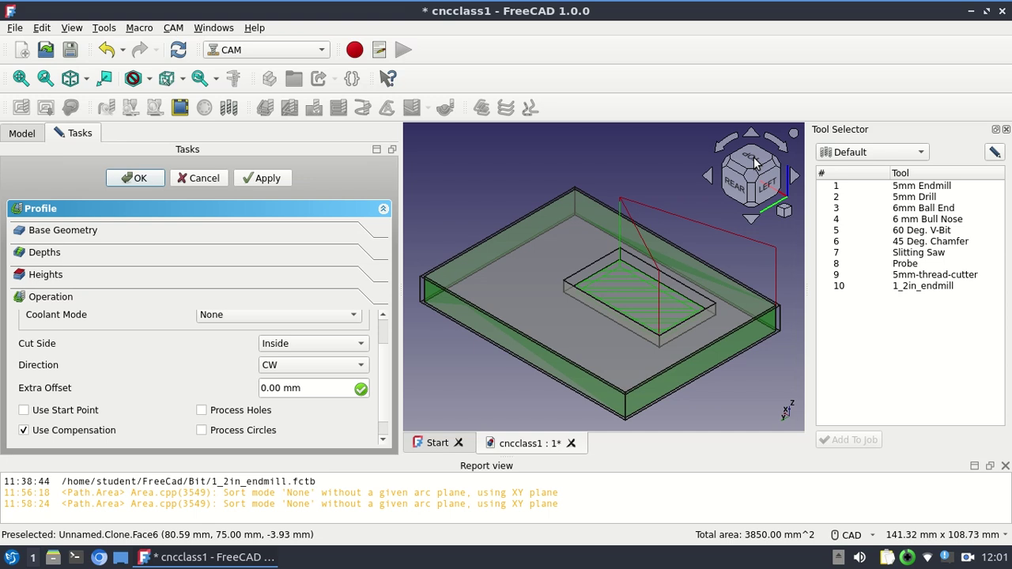
click(338, 346)
click(310, 328)
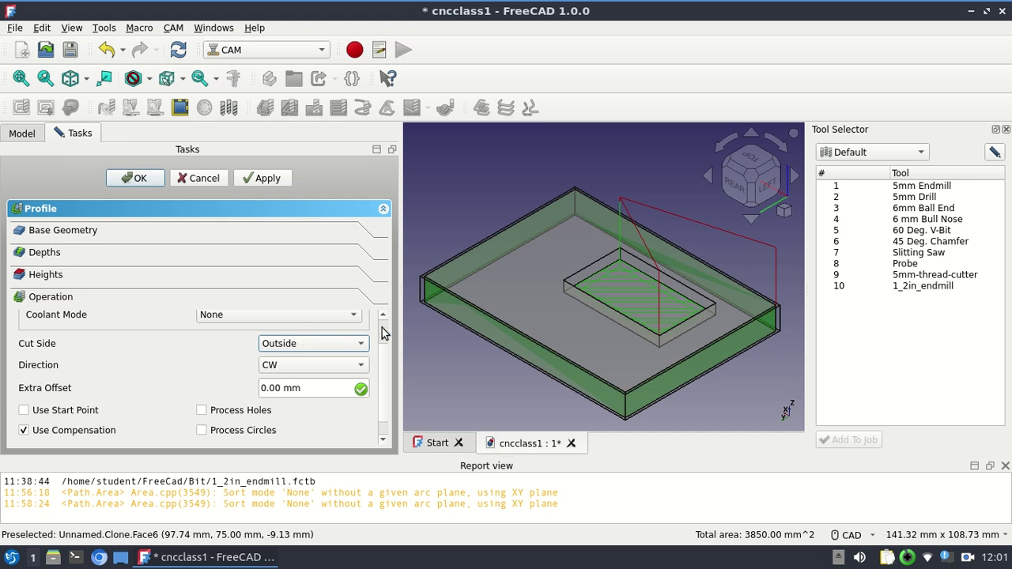
Review the Profile operation's remaining settings, apply them to generate the toolpath, and accept the operation
scroll(386, 327, up, 2)
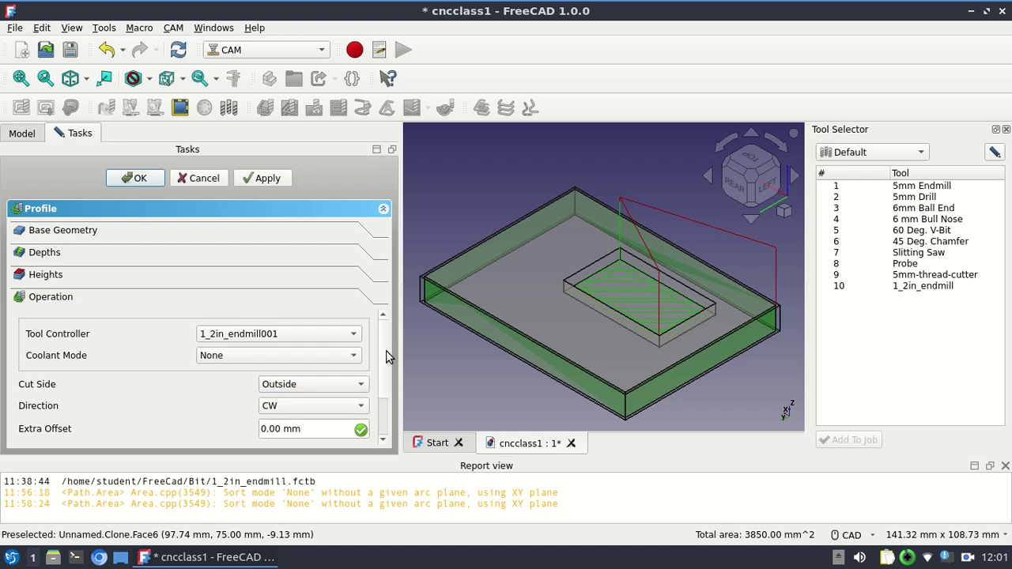
scroll(385, 355, down, 3)
scroll(381, 356, up, 2)
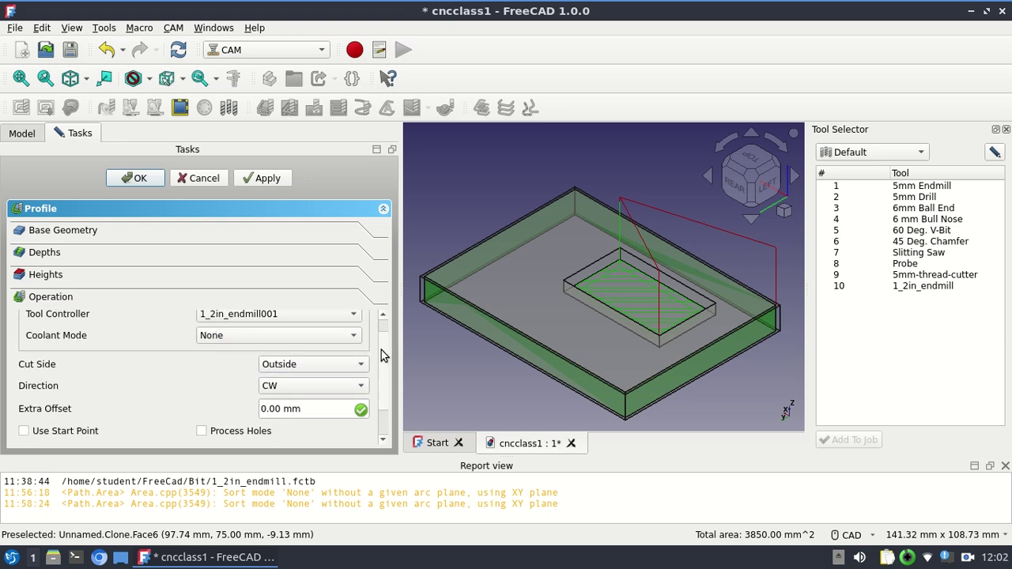
scroll(382, 356, up, 1)
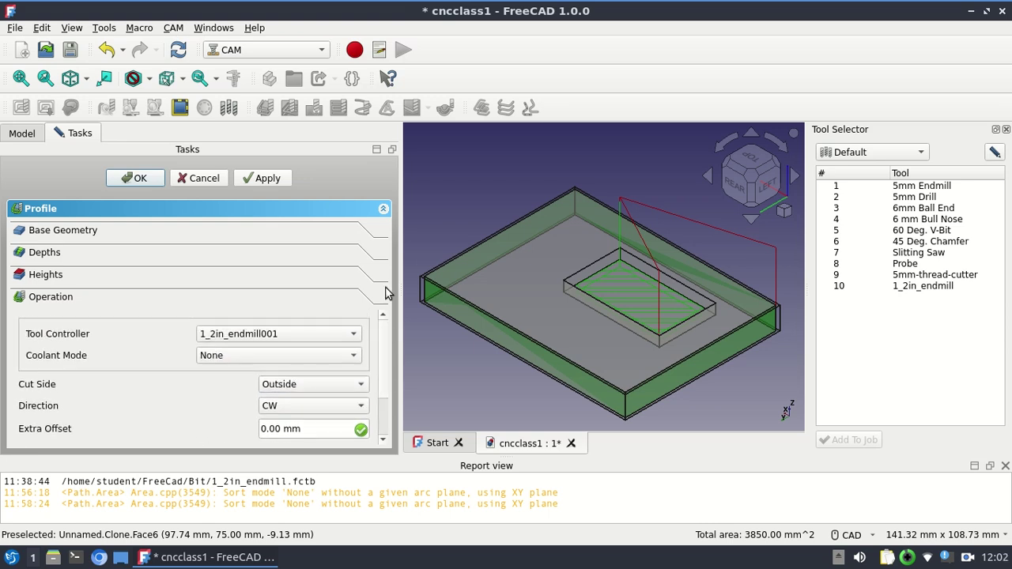
click(275, 179)
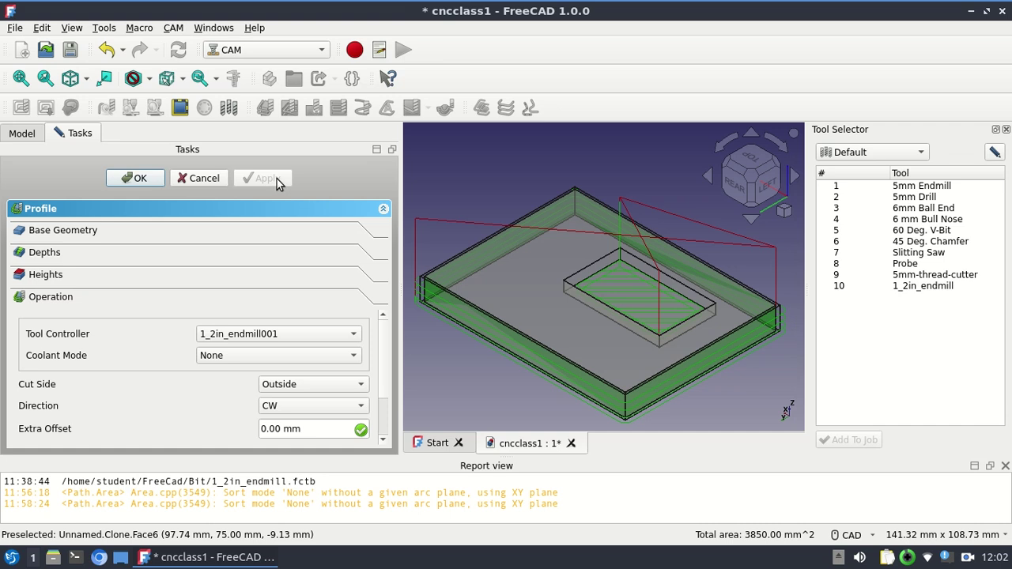
scroll(383, 332, down, 3)
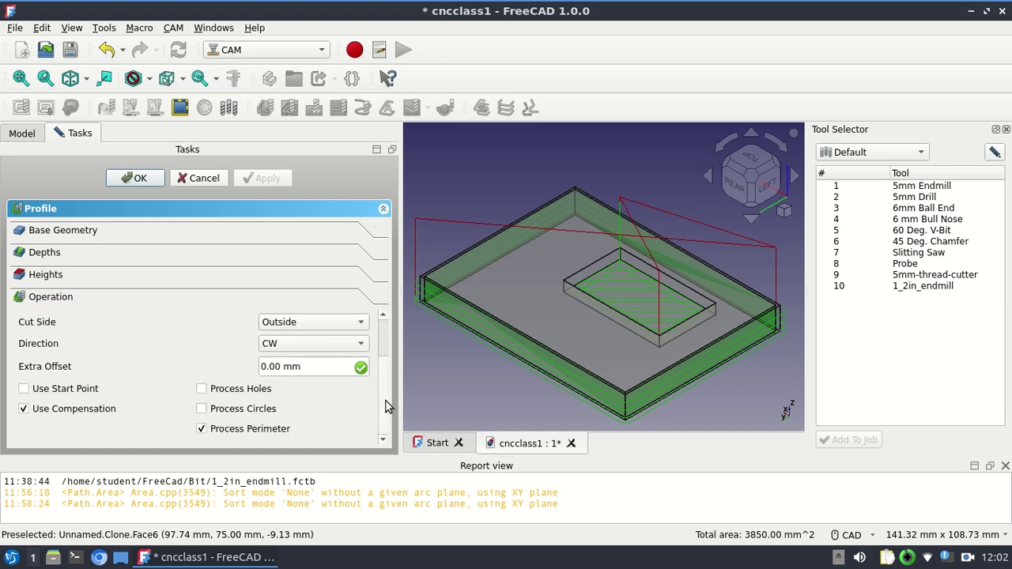
click(135, 178)
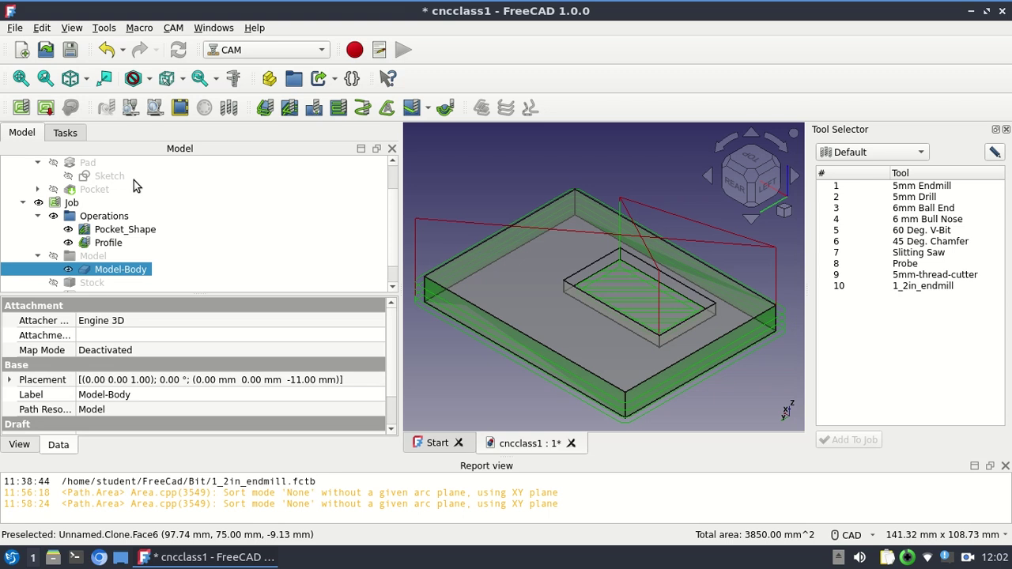
Simulate only the Profile operation at a speed of 3 G/s, and close the simulator without keeping the result
click(132, 110)
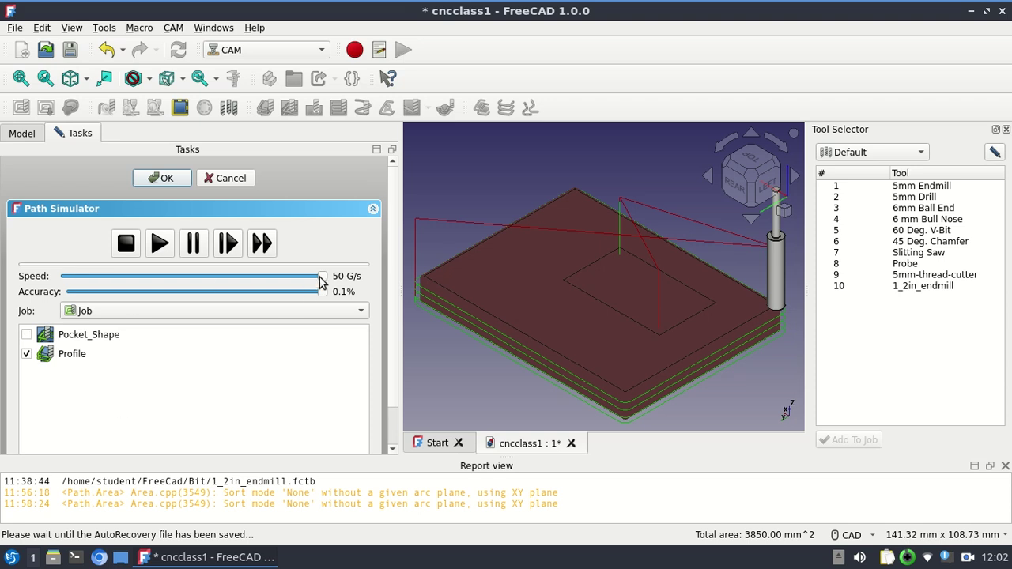
drag(321, 279, 73, 269)
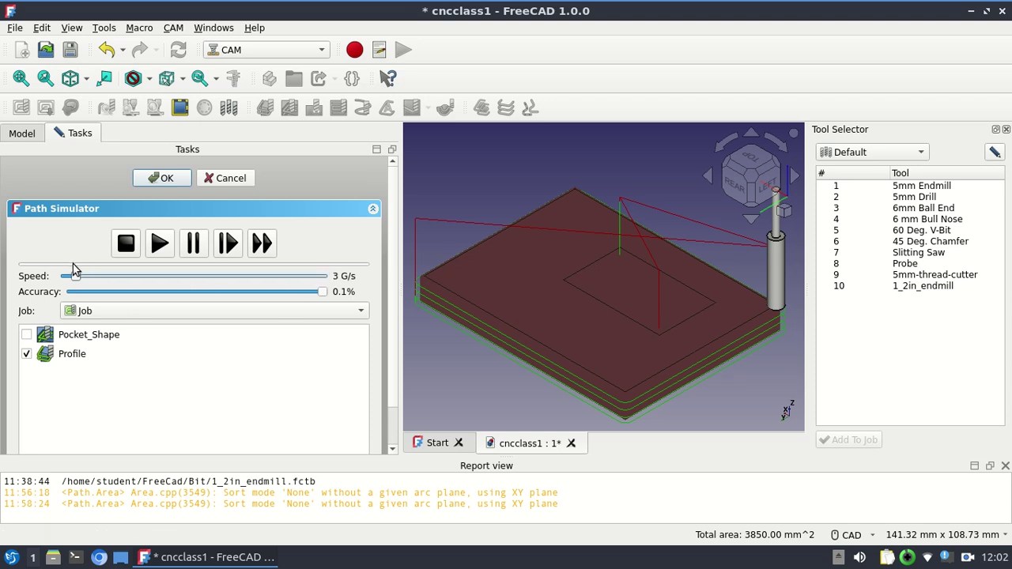
click(159, 245)
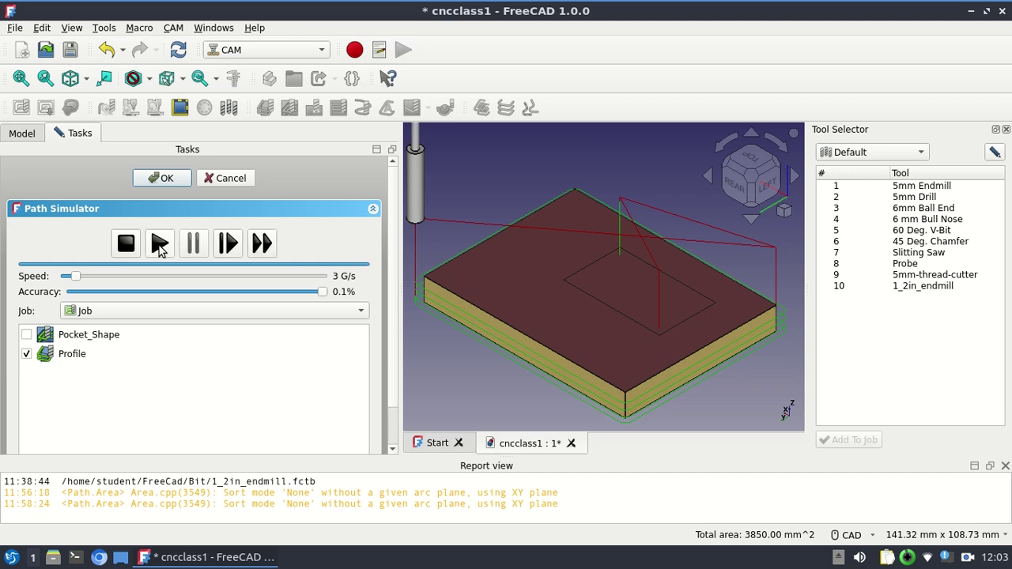
click(207, 180)
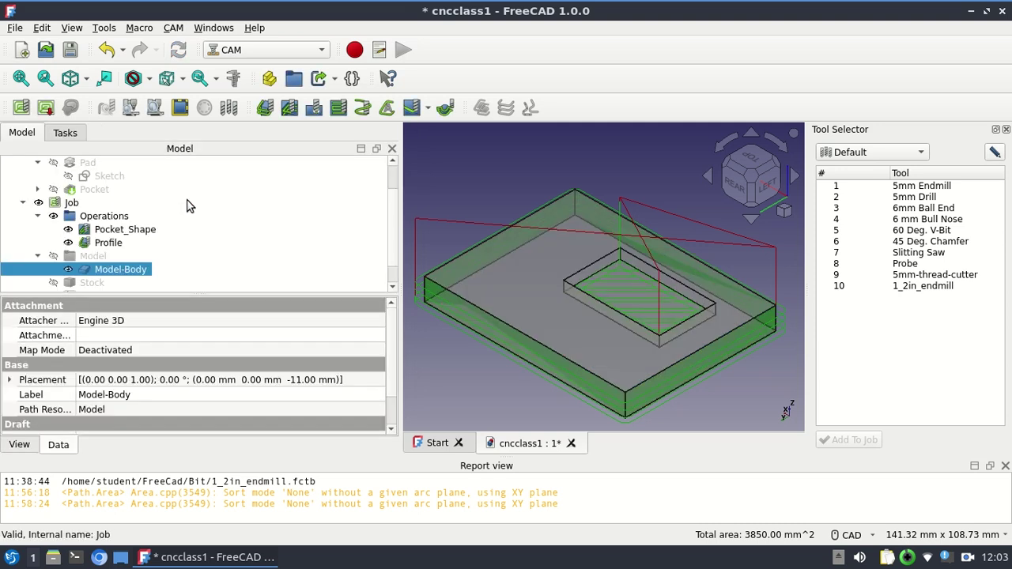
Edit the job's 1_2in_endmill001 tool to a horizontal feed of 600, vertical feed of 600 and spindle speed of 8000, and accept
double_click(75, 204)
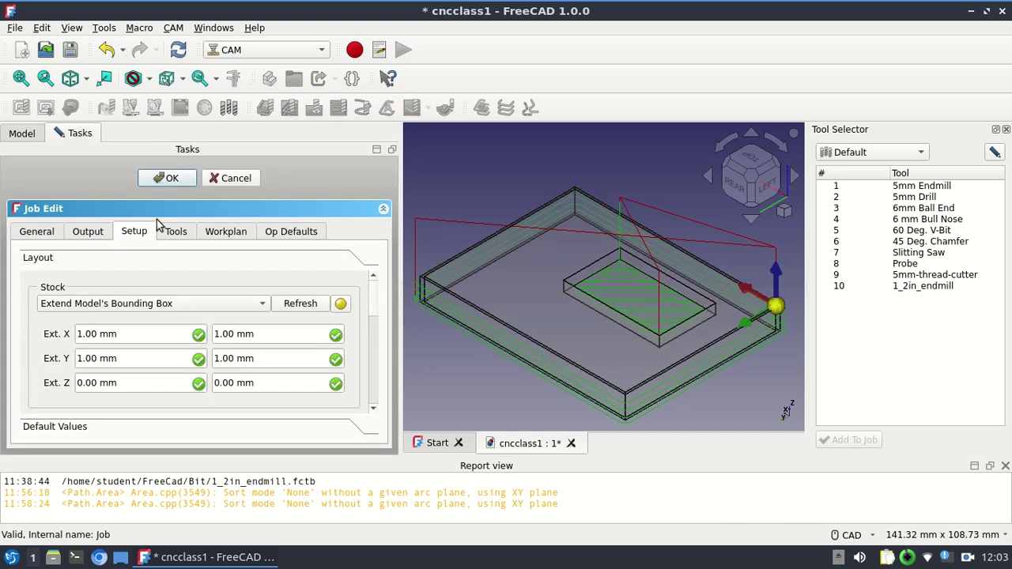
click(176, 231)
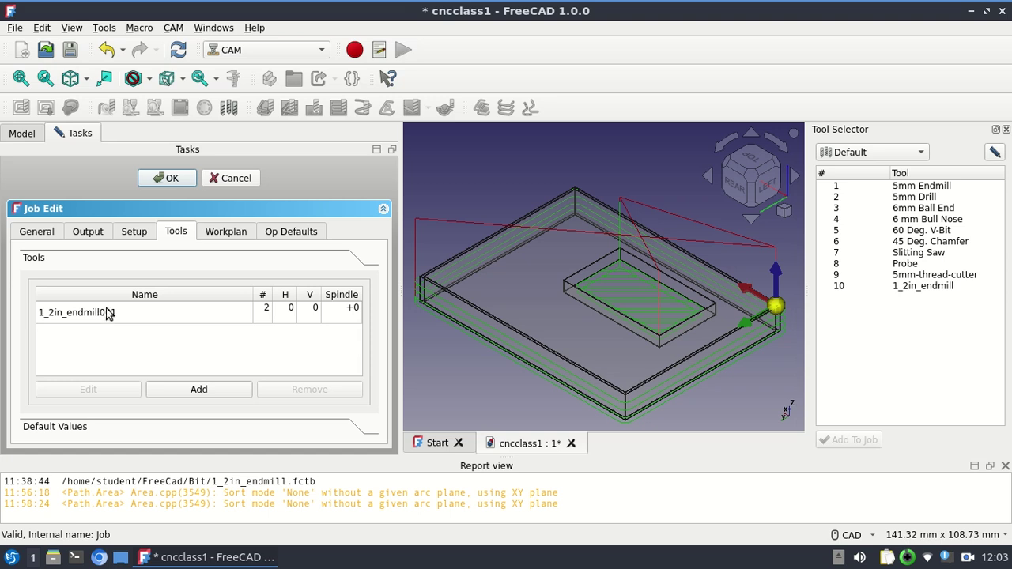
double_click(290, 310)
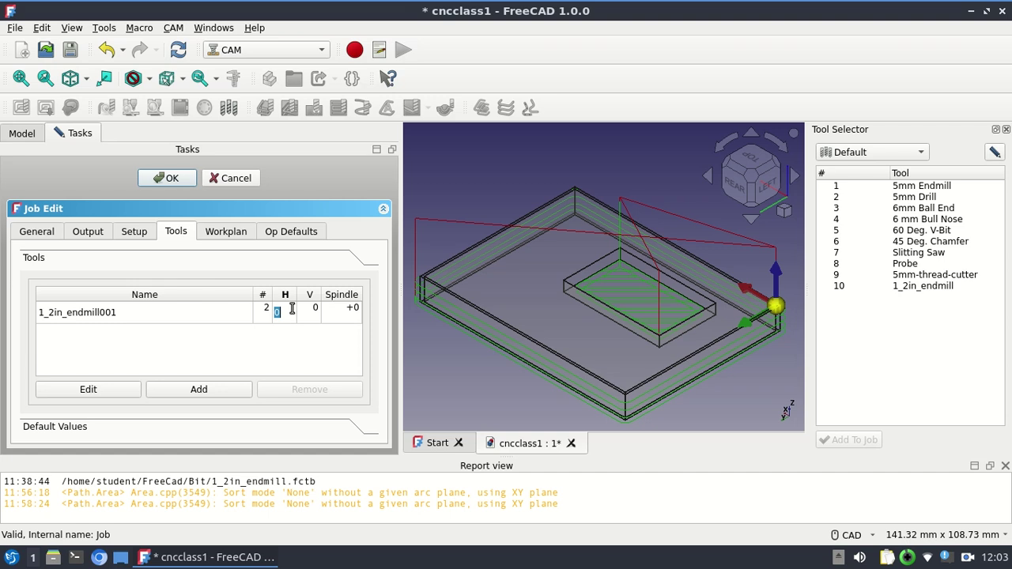
text(600)
key(Tab)
text(600)
click(336, 317)
click(335, 315)
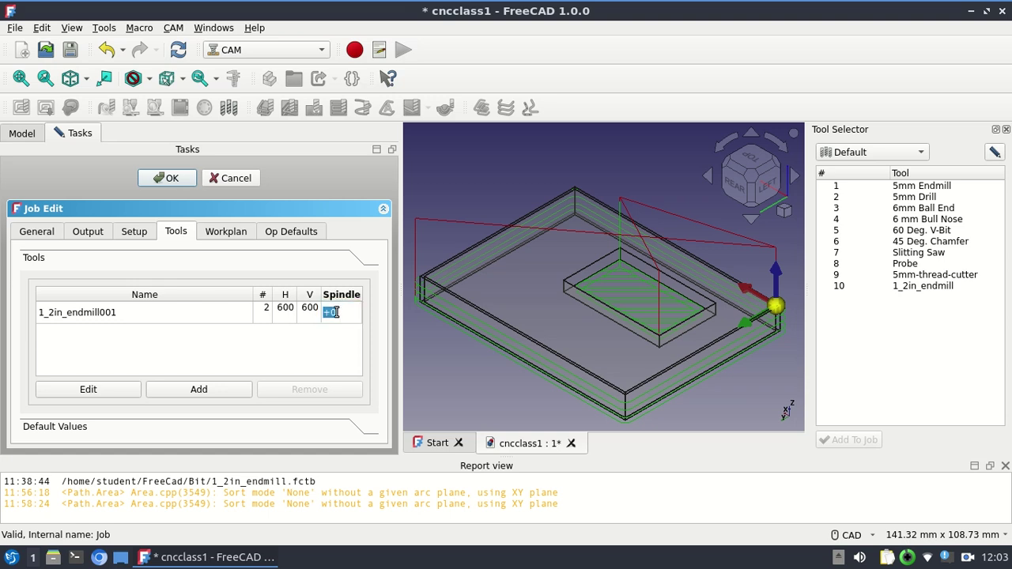
text(8000)
key(Return)
click(169, 179)
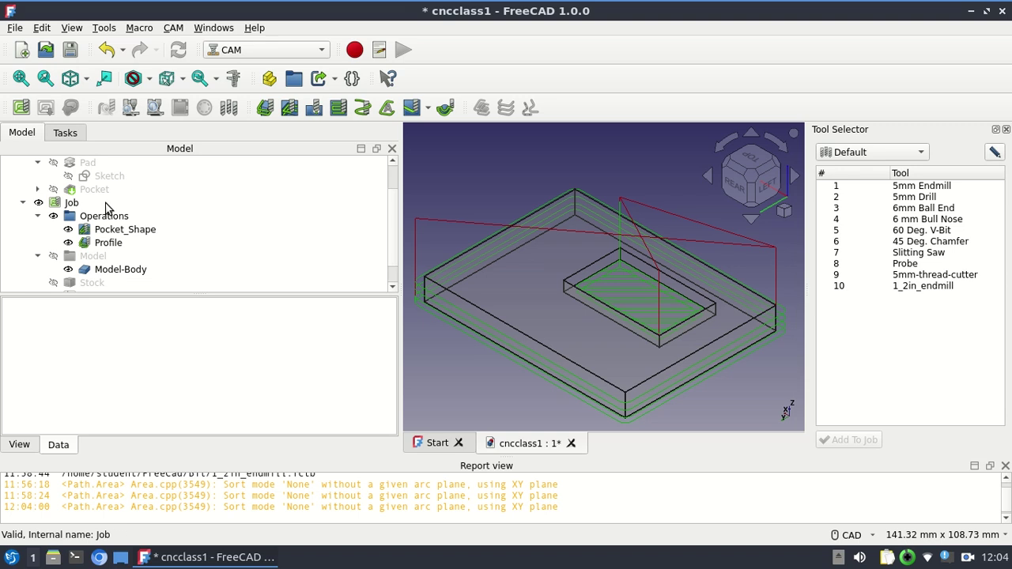
Reopen the job's output settings and choose centroid as the post processor
double_click(73, 205)
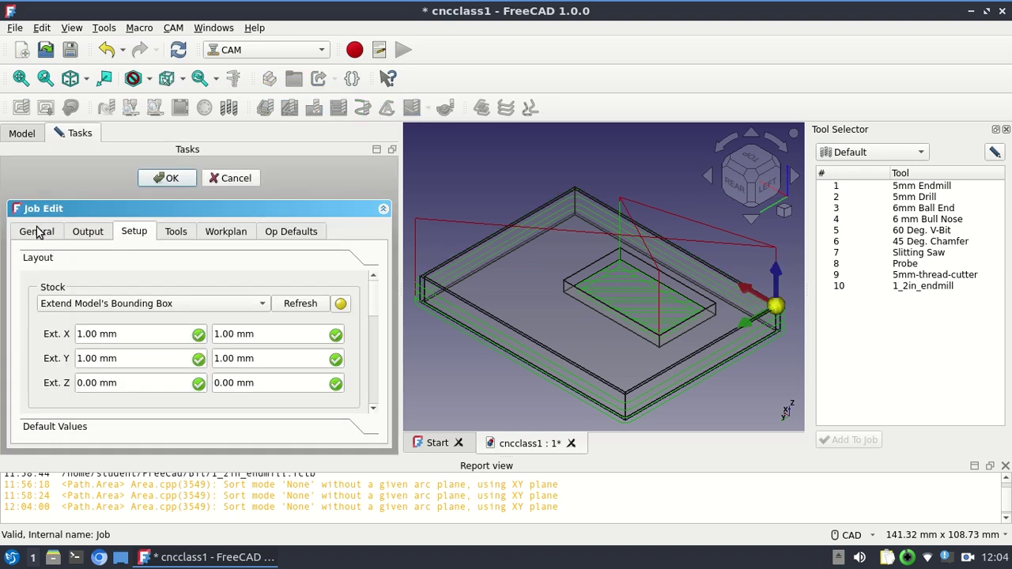
click(84, 234)
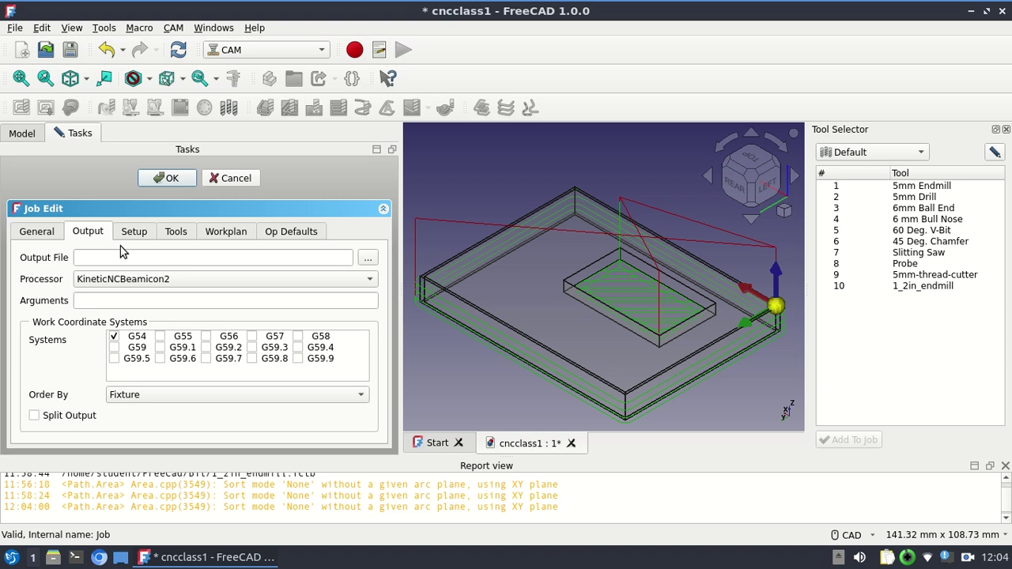
click(148, 279)
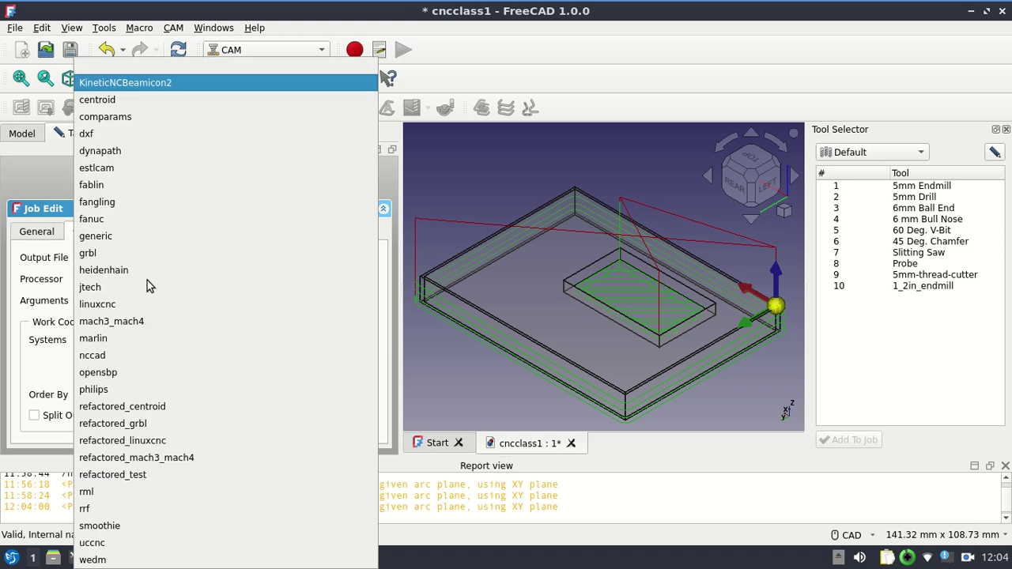
click(161, 99)
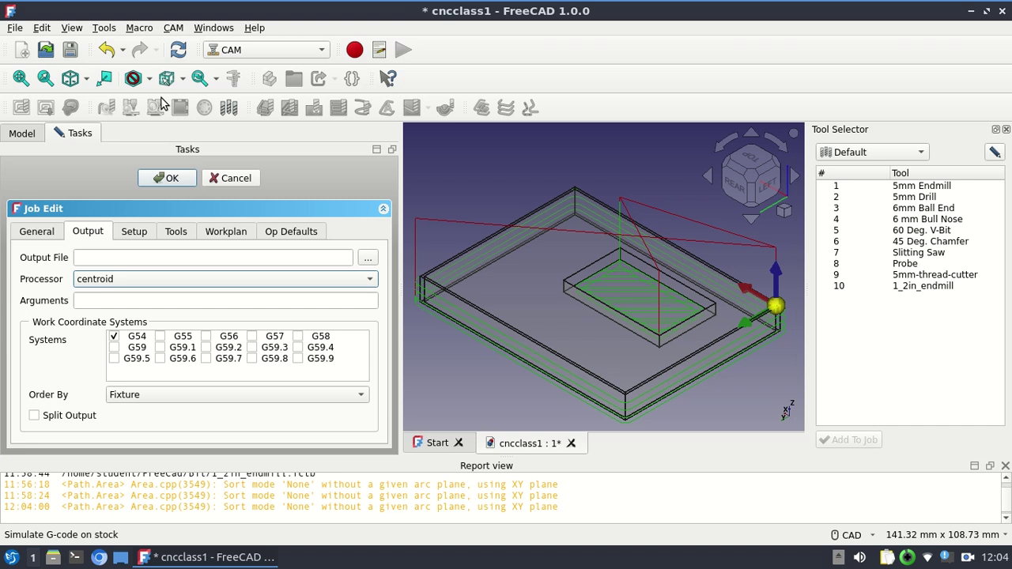
Set the job's output file to cncrod.nc and accept the job changes
click(172, 256)
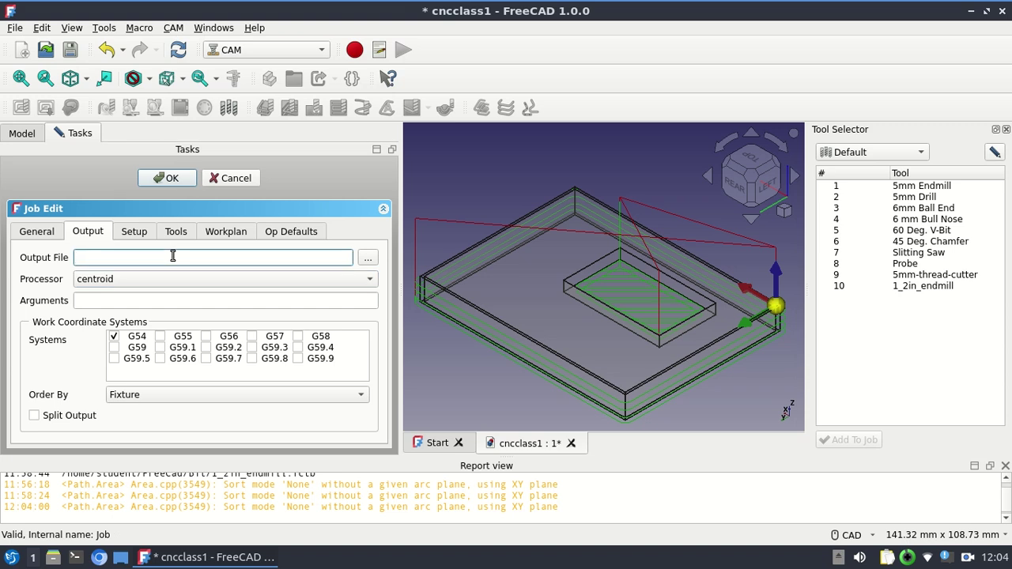
text(cncaodhan)
key(BackSpace)
key(BackSpace)
key(BackSpace)
key(BackSpace)
key(BackSpace)
key(BackSpace)
text(rod.nc)
click(161, 184)
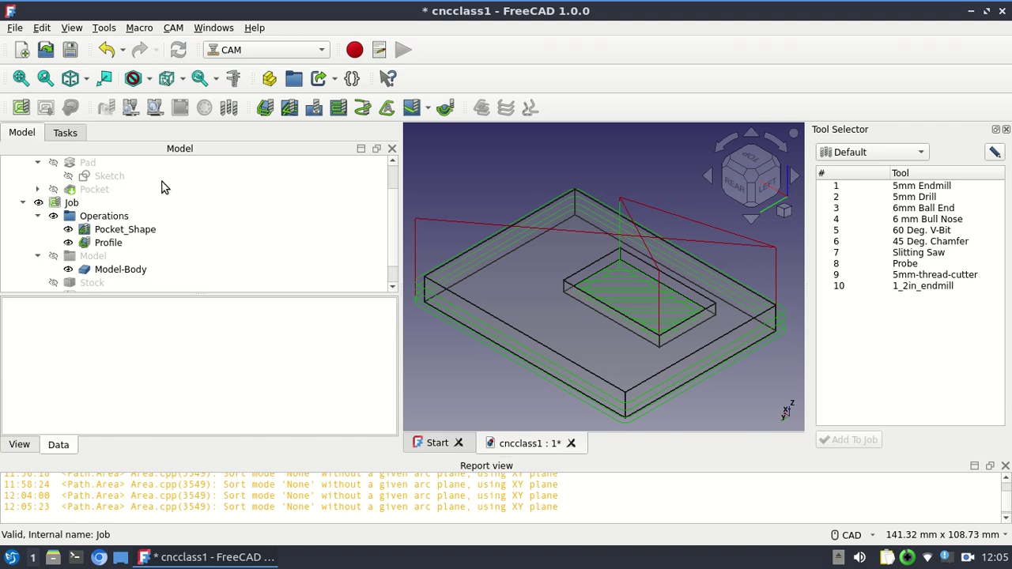
Post-process the job and review the generated G-code, closing the save prompt without saving
click(73, 204)
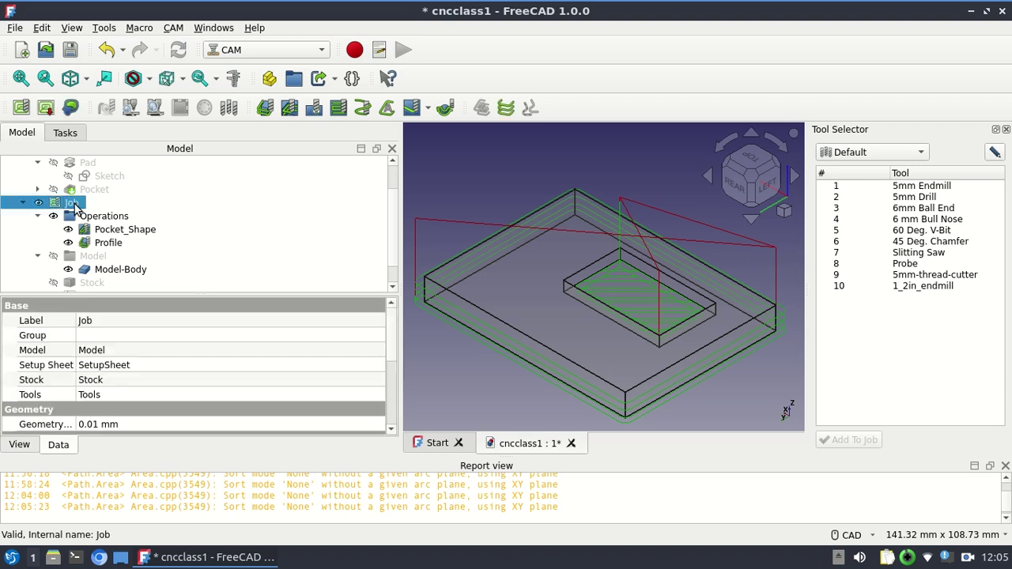
click(46, 109)
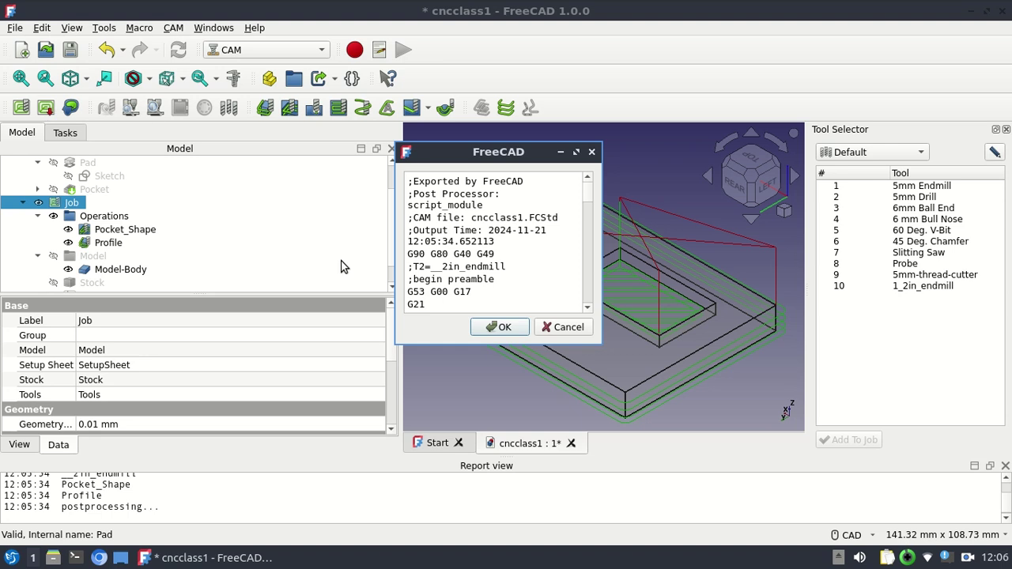
click(551, 332)
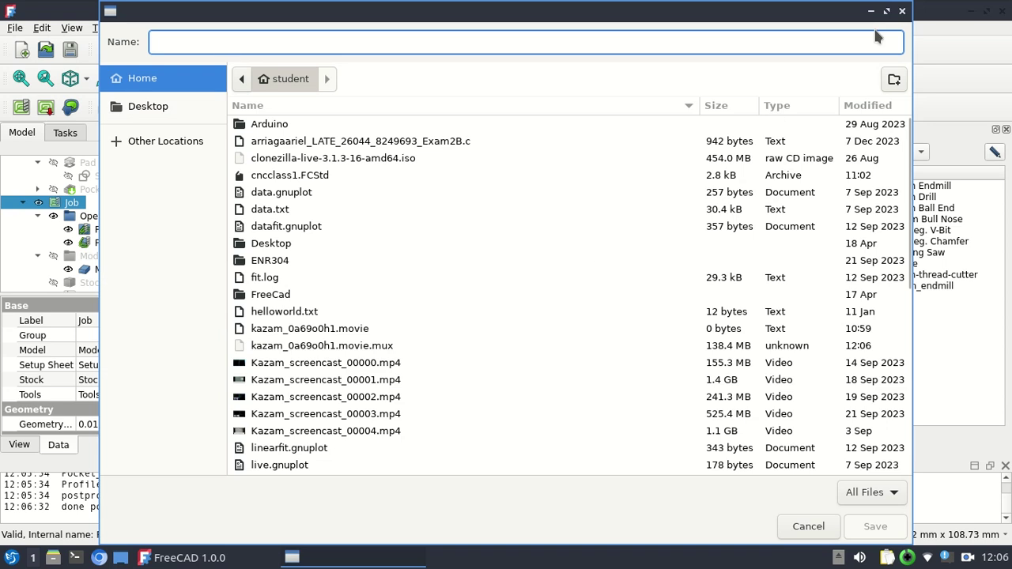
click(902, 11)
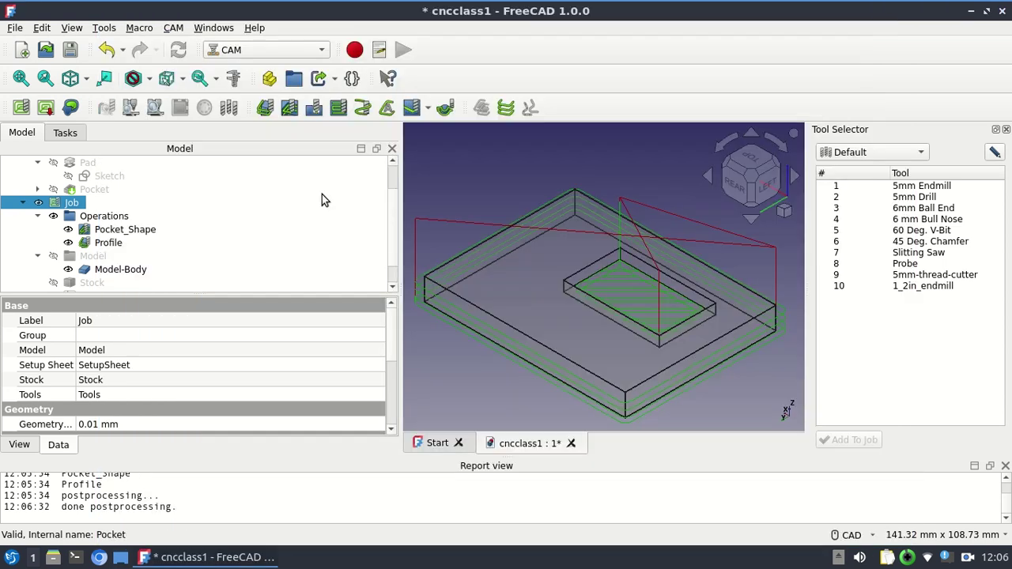
click(45, 108)
click(498, 328)
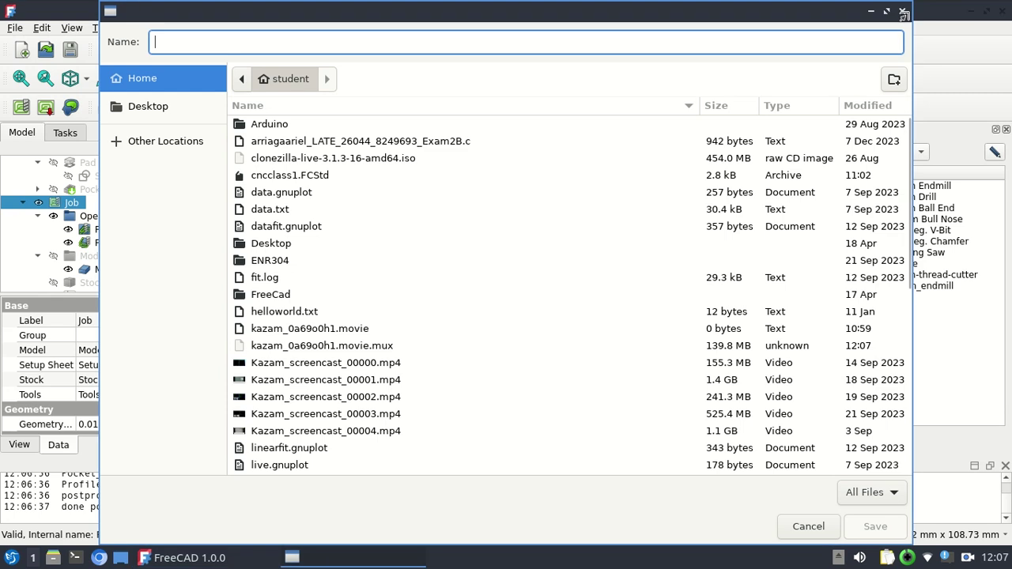
click(903, 12)
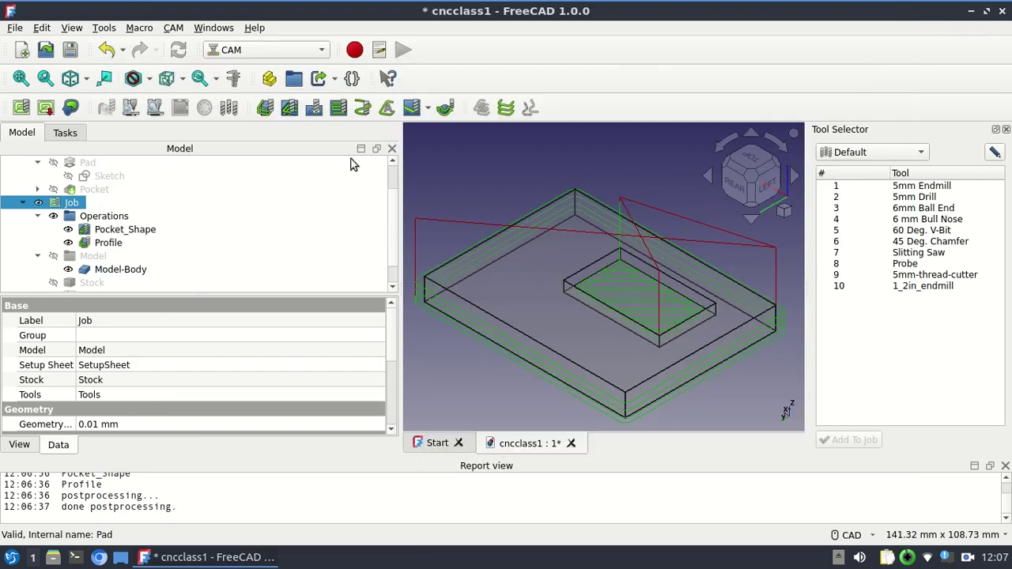
Check the job's output file and post processor settings, and close the job editor
double_click(75, 206)
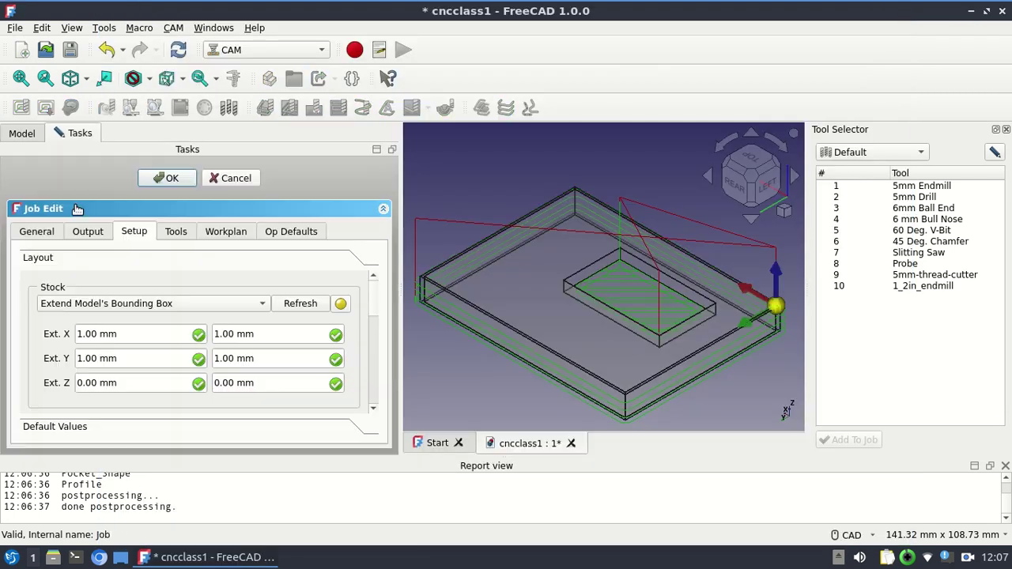
click(75, 233)
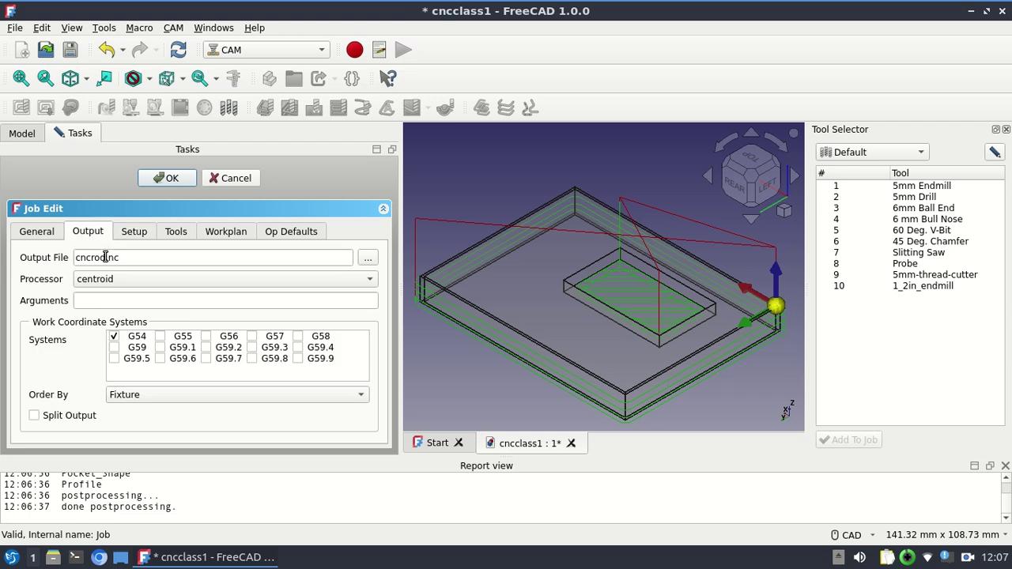
click(167, 178)
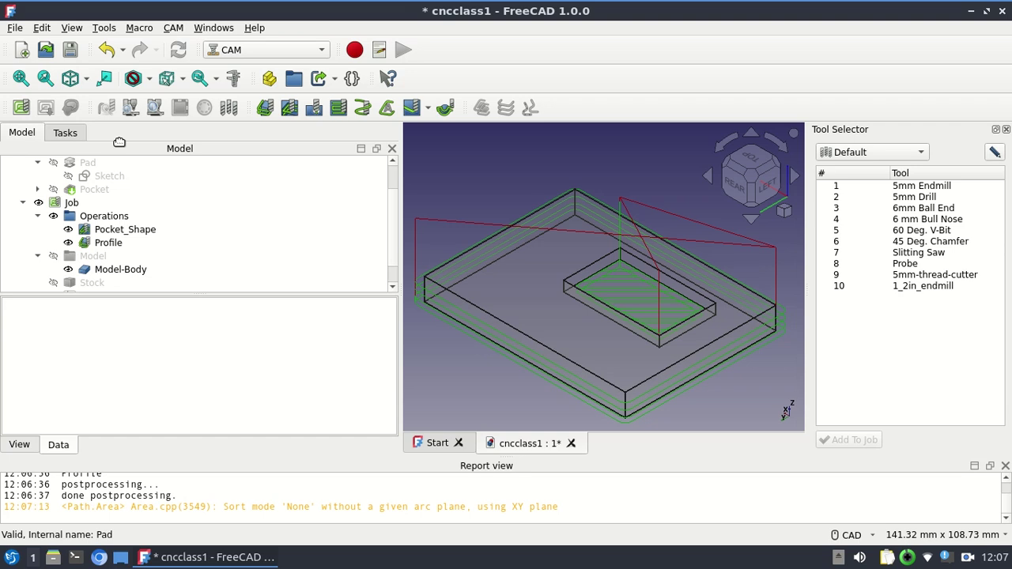
Post-process the job, save the G-code as cncrod.nc in the home folder, and return to the model
click(72, 204)
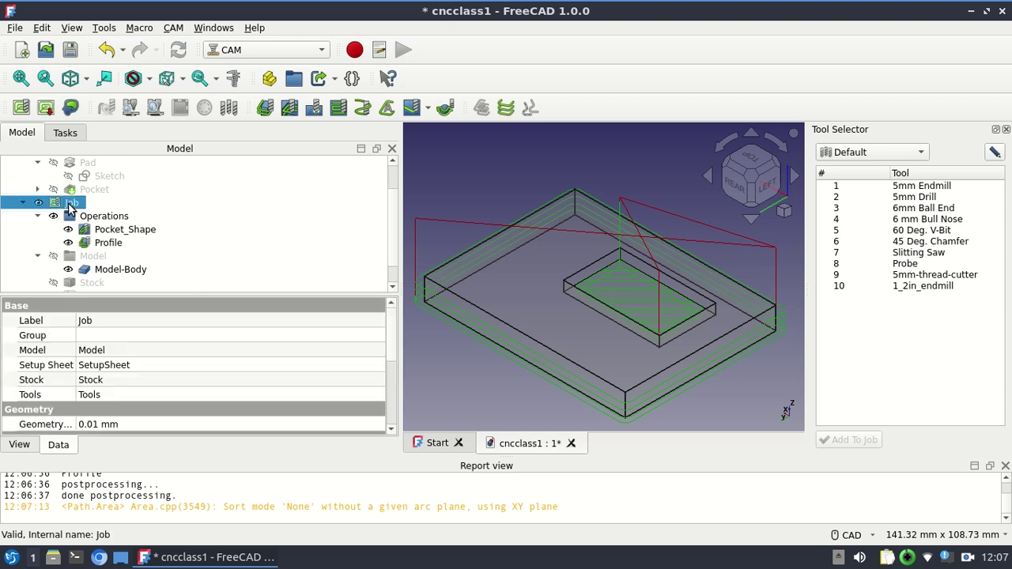
click(46, 111)
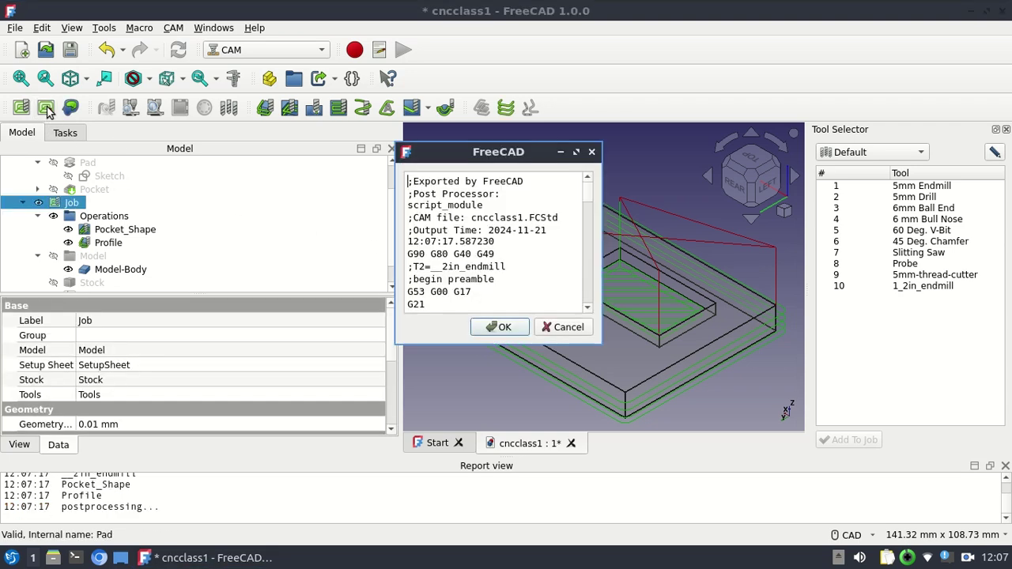
click(498, 327)
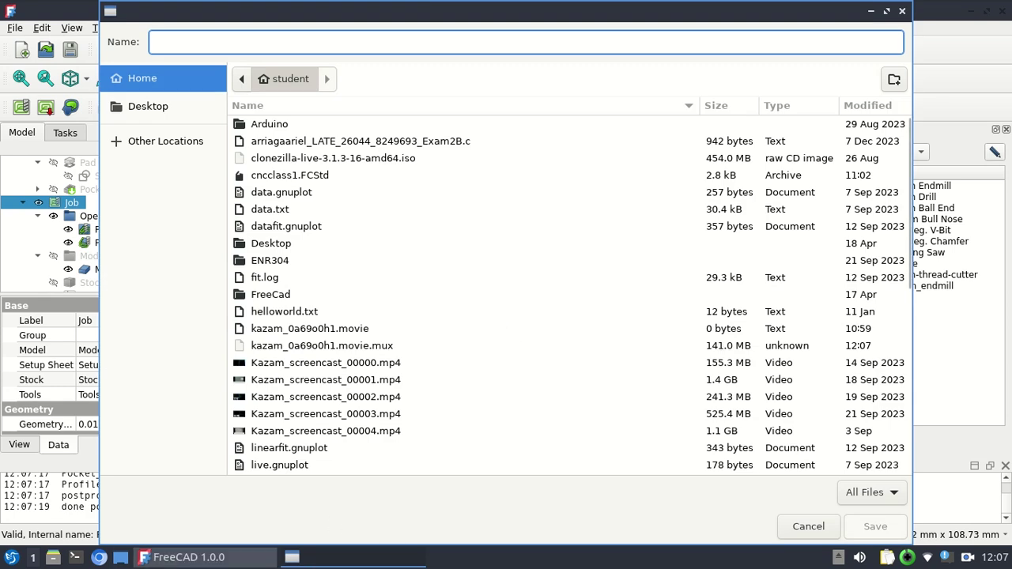
click(124, 558)
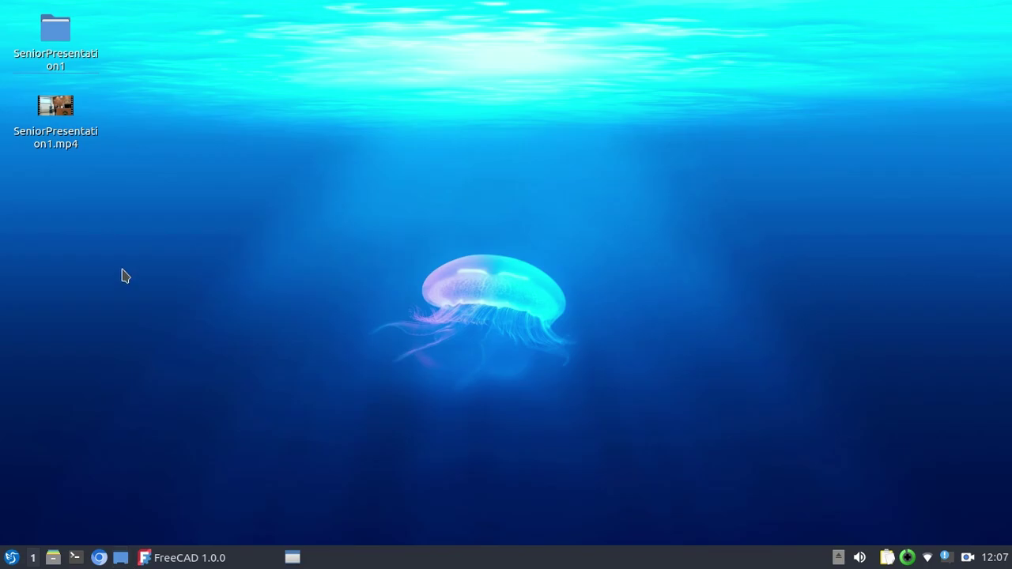
click(300, 558)
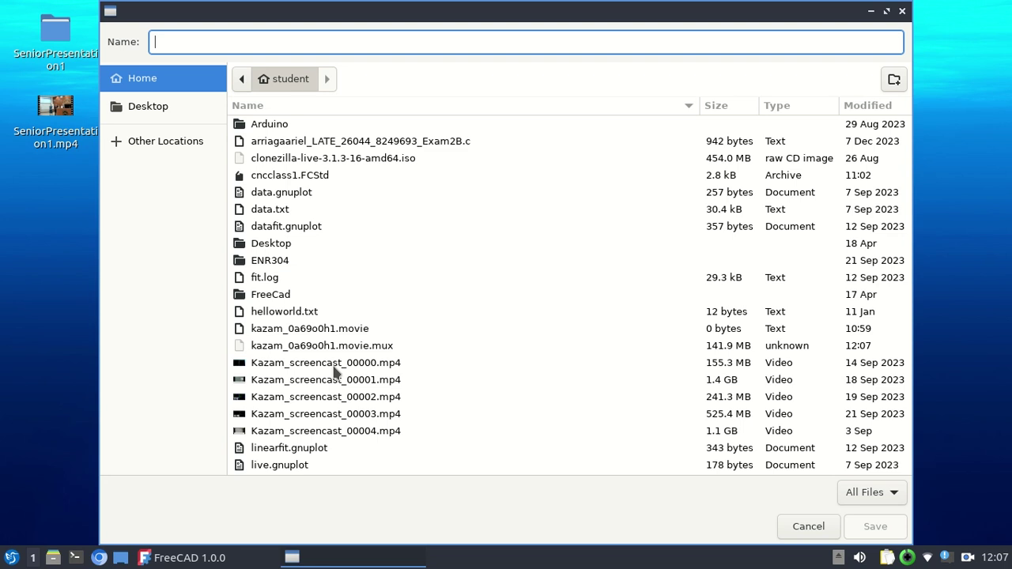
text(cnc)
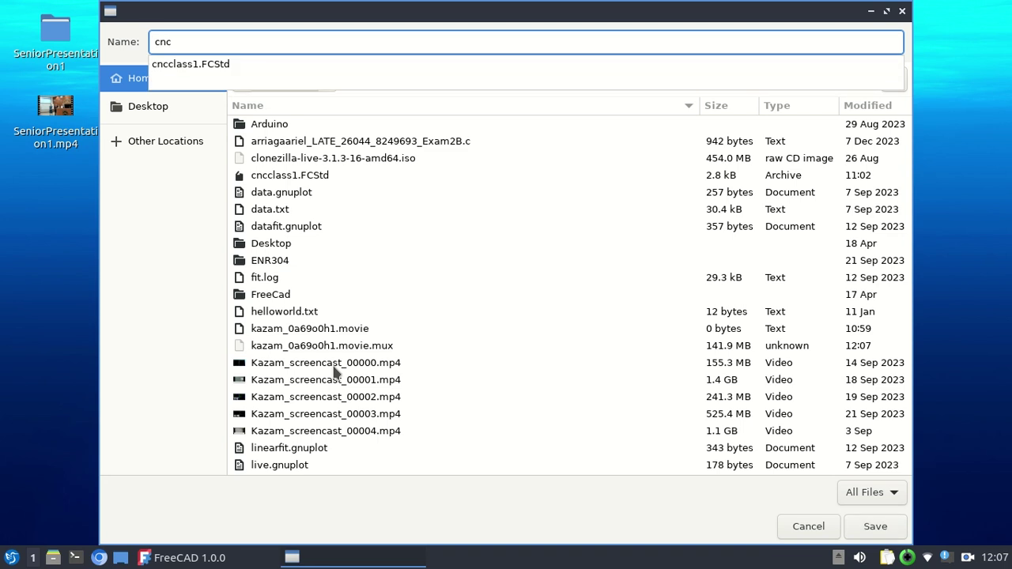
text(rod.nc)
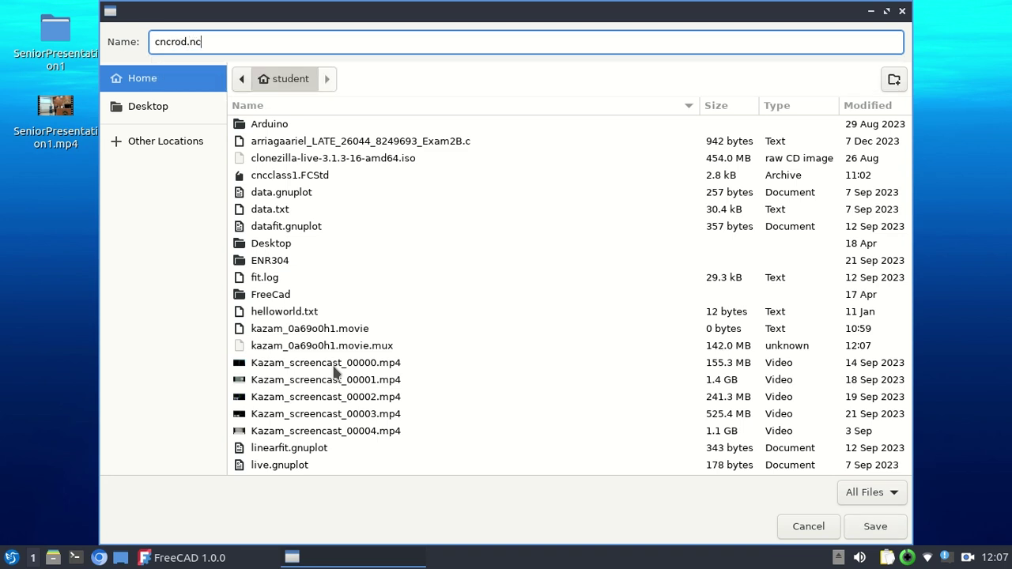
key(Return)
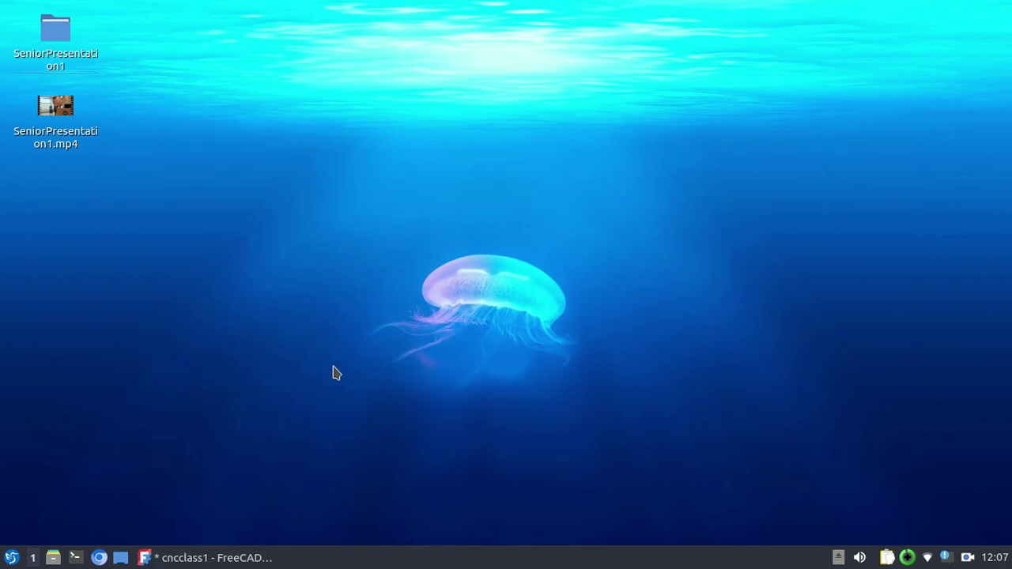
click(234, 555)
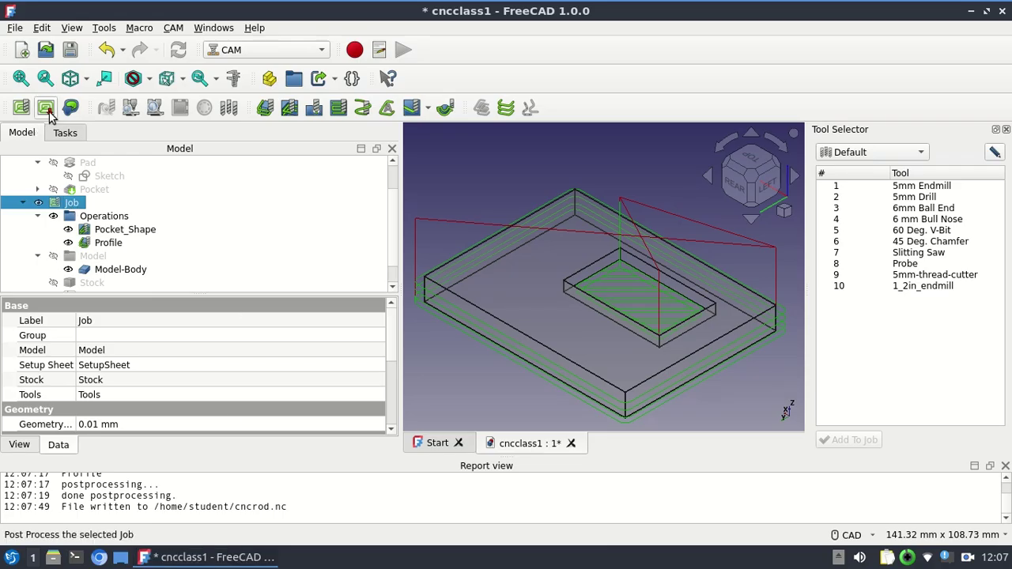
Clear the output file name in the job's output settings and accept the change
click(21, 107)
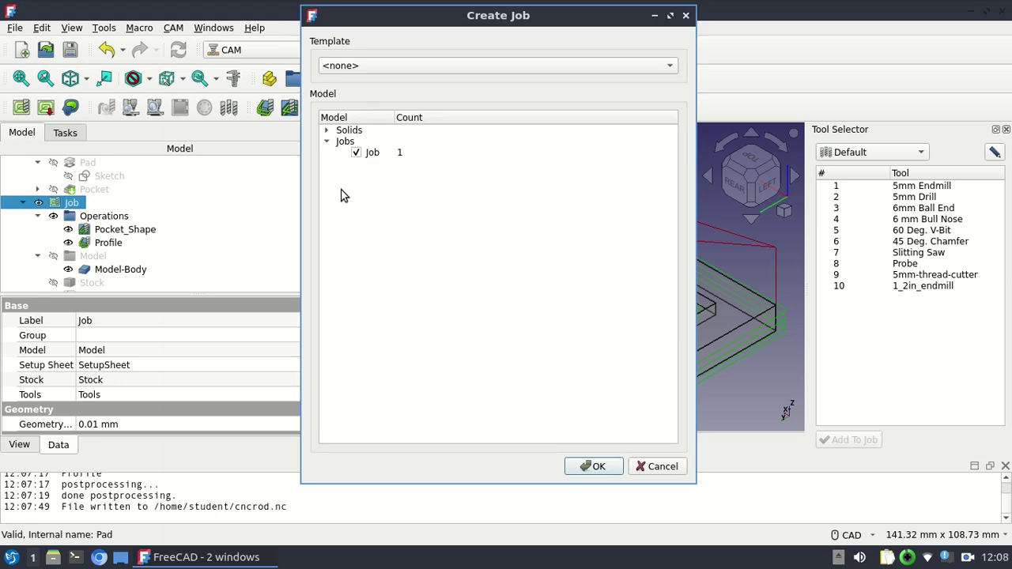
click(657, 466)
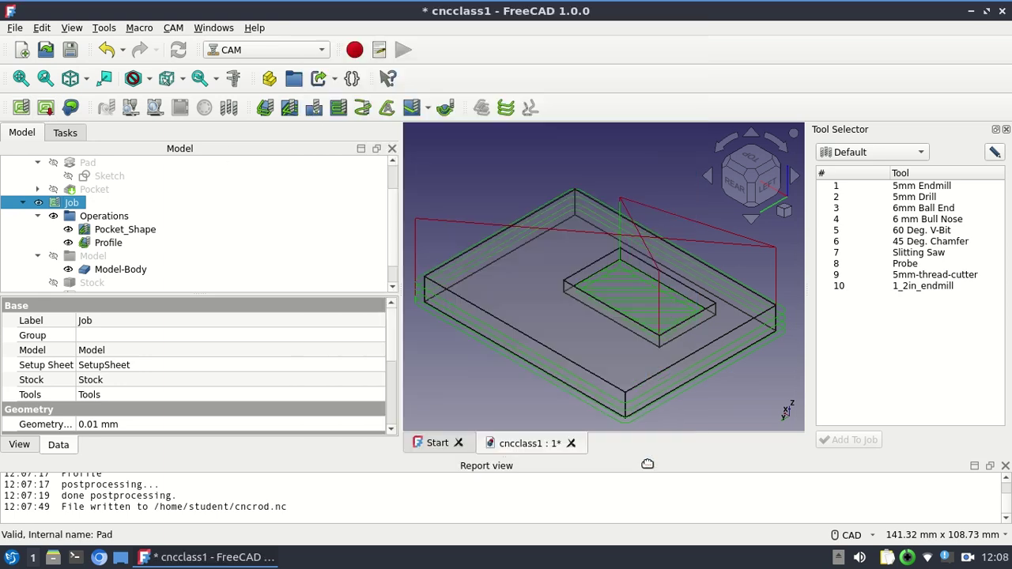
double_click(69, 204)
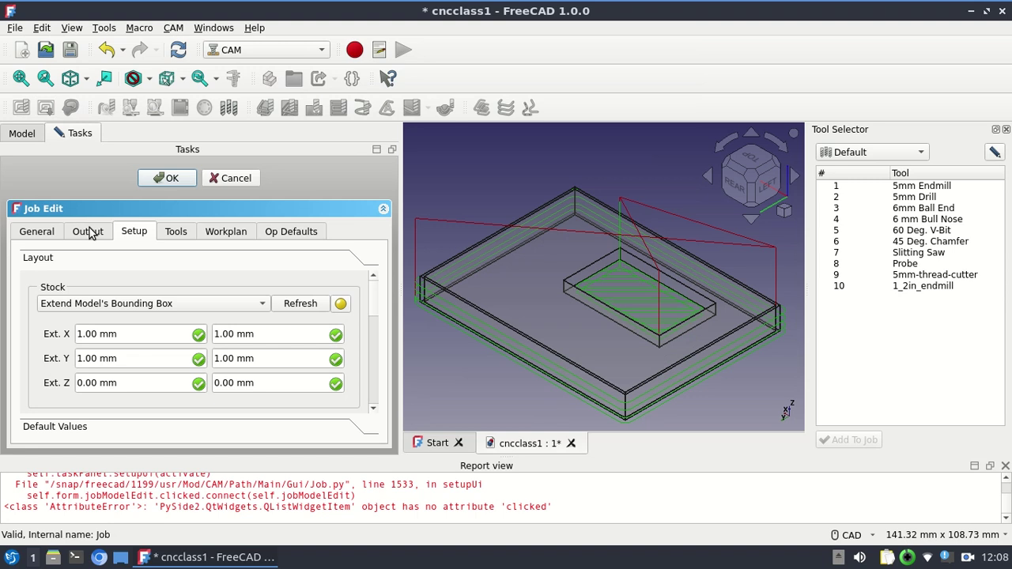
click(90, 231)
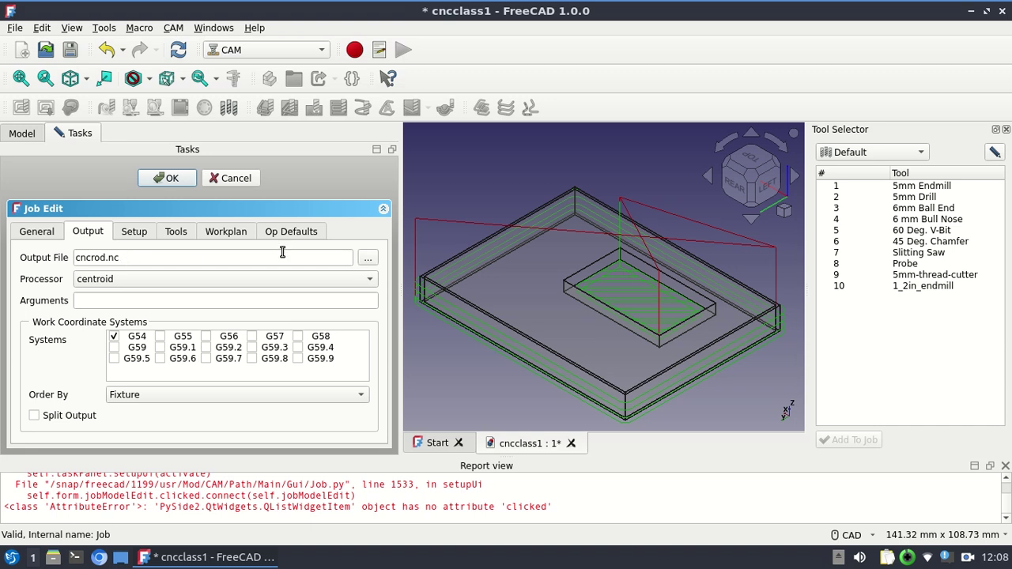
click(124, 264)
double_click(124, 264)
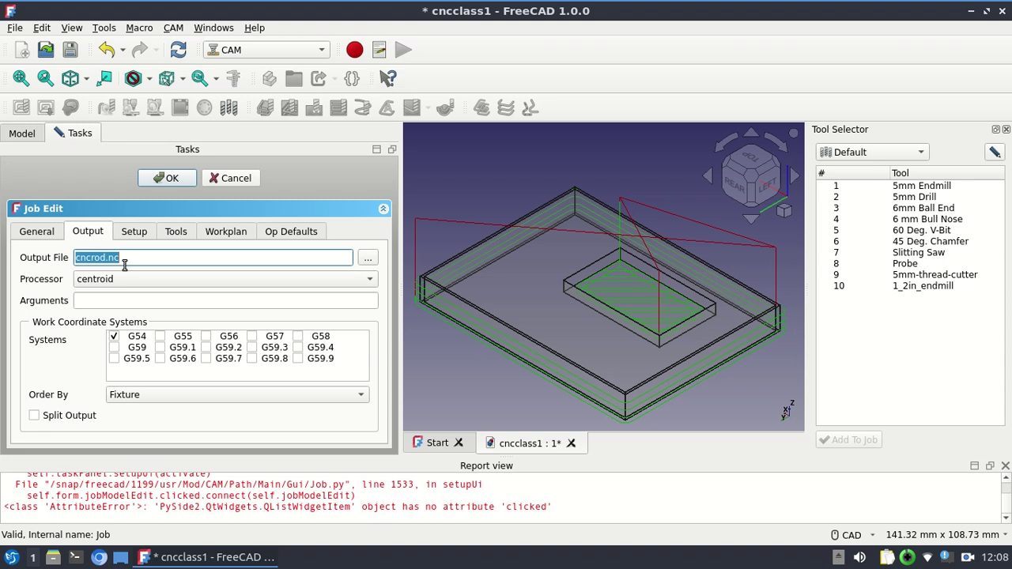
key(BackSpace)
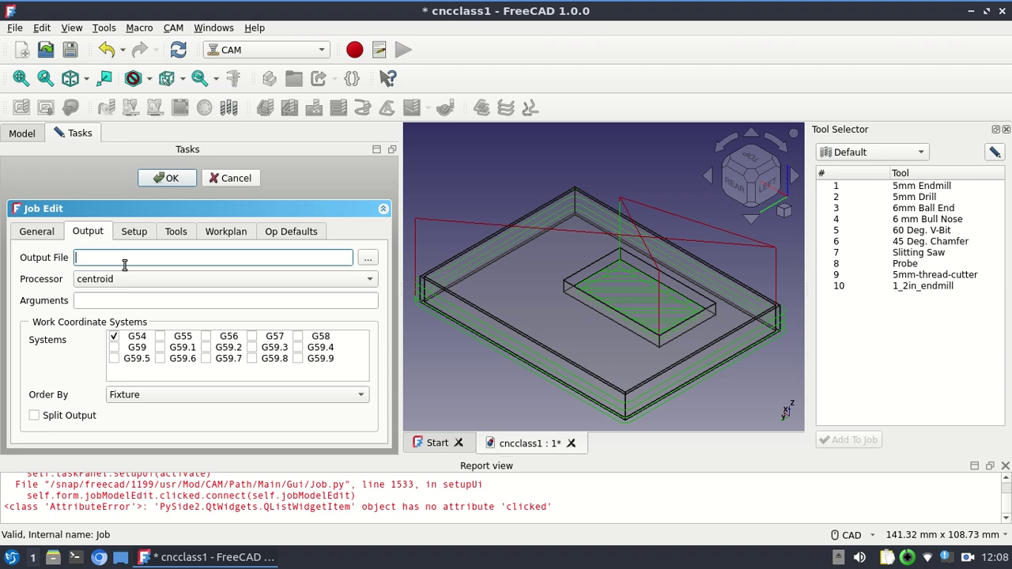
click(368, 260)
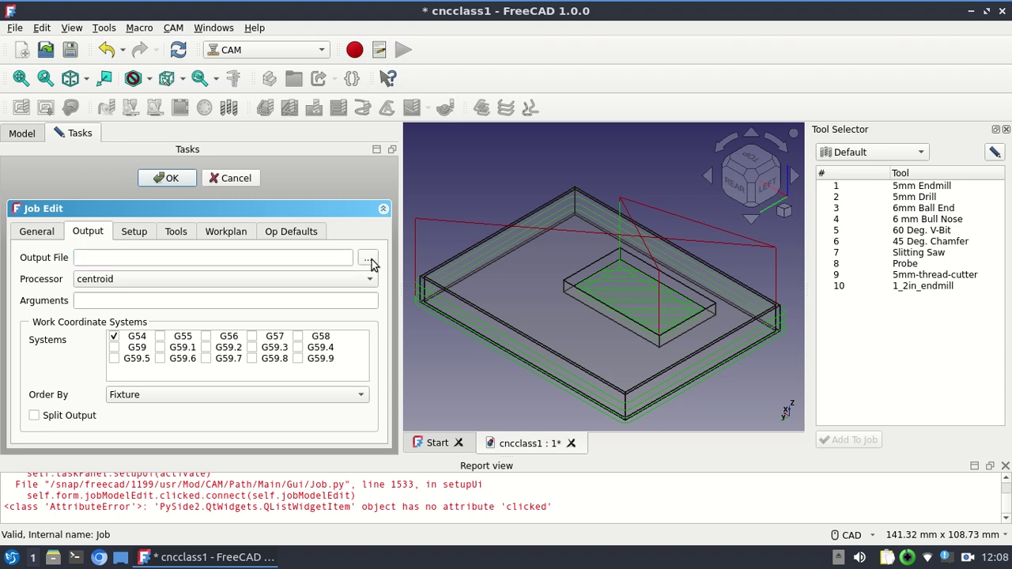
click(296, 256)
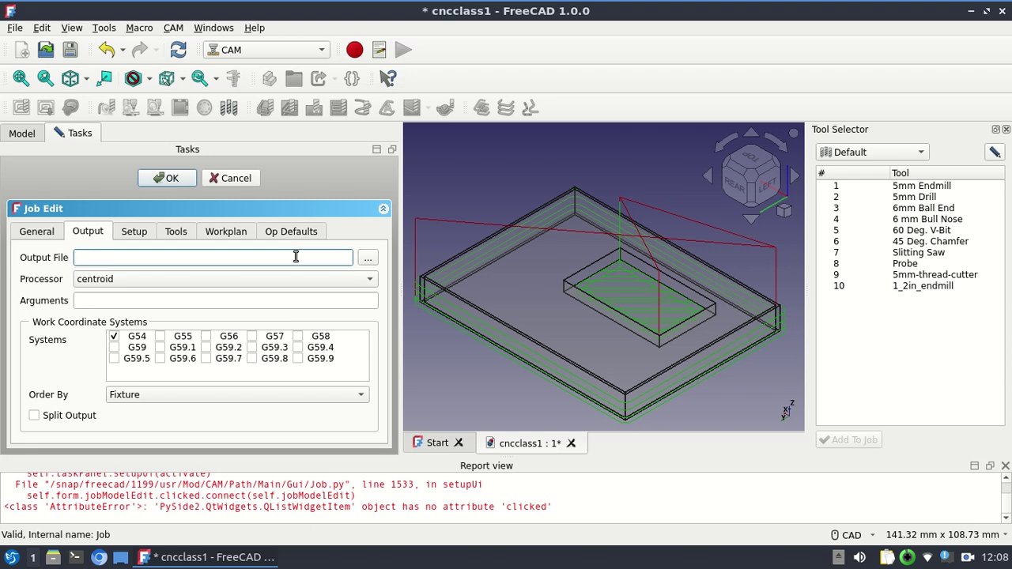
key(Return)
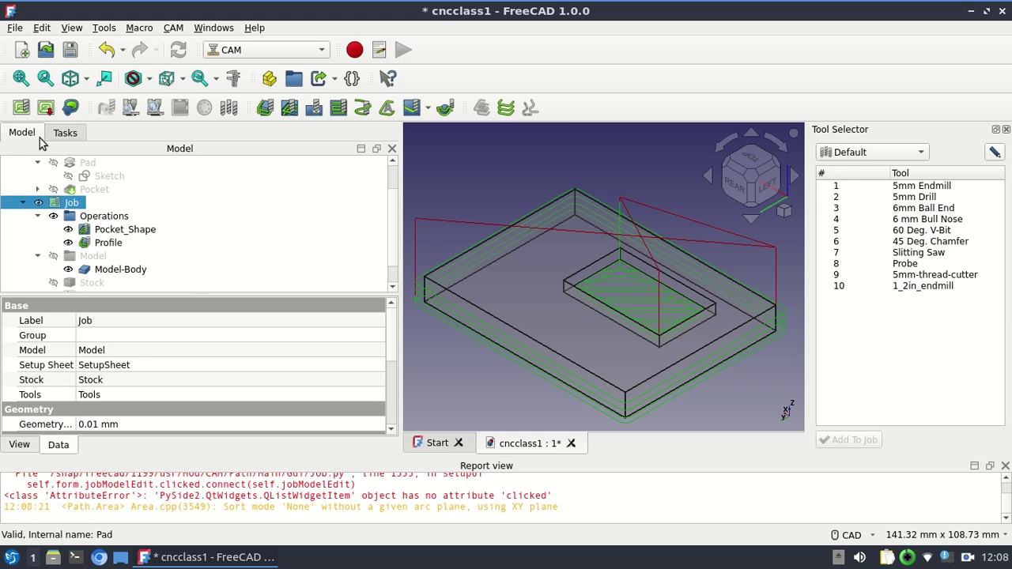
Set the job's output file to cncrod.nc in the Desktop folder and accept the job edit
click(22, 108)
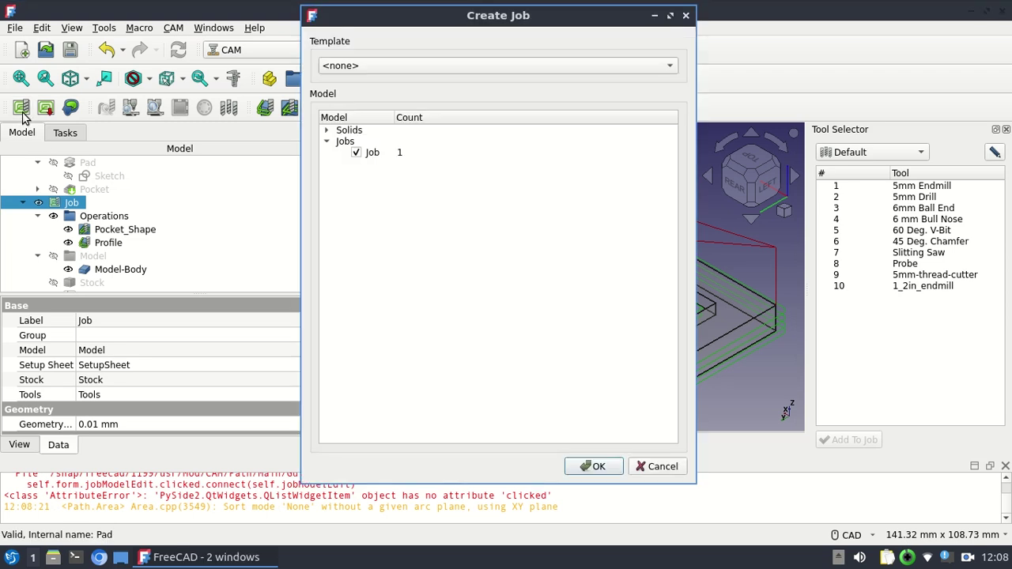
click(687, 14)
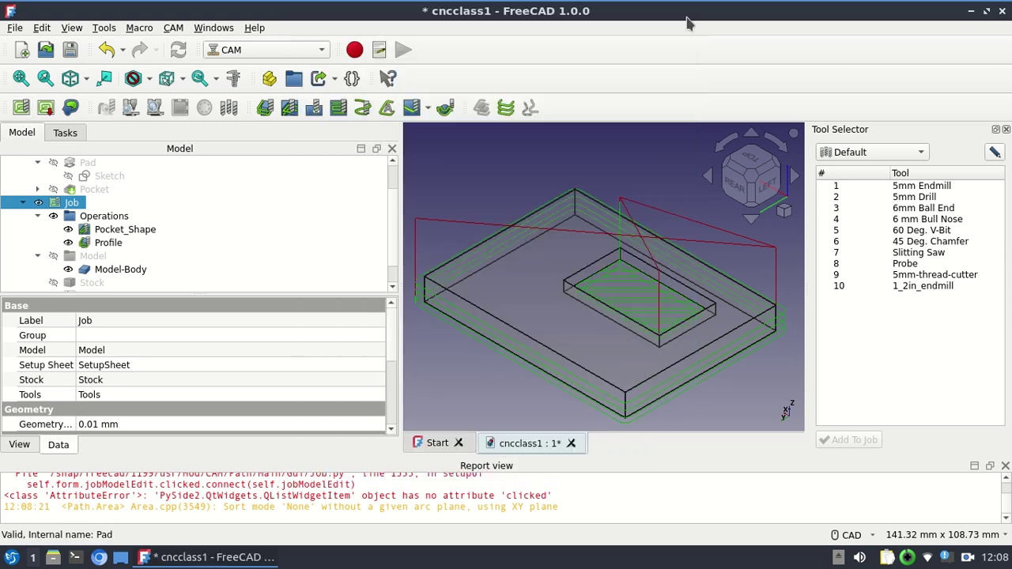
double_click(70, 203)
click(81, 234)
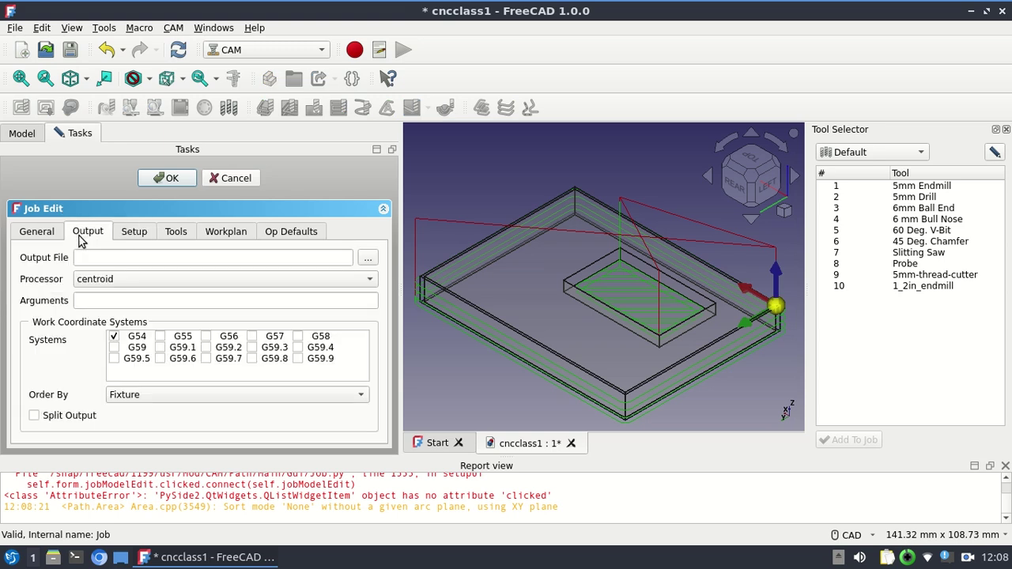
click(366, 260)
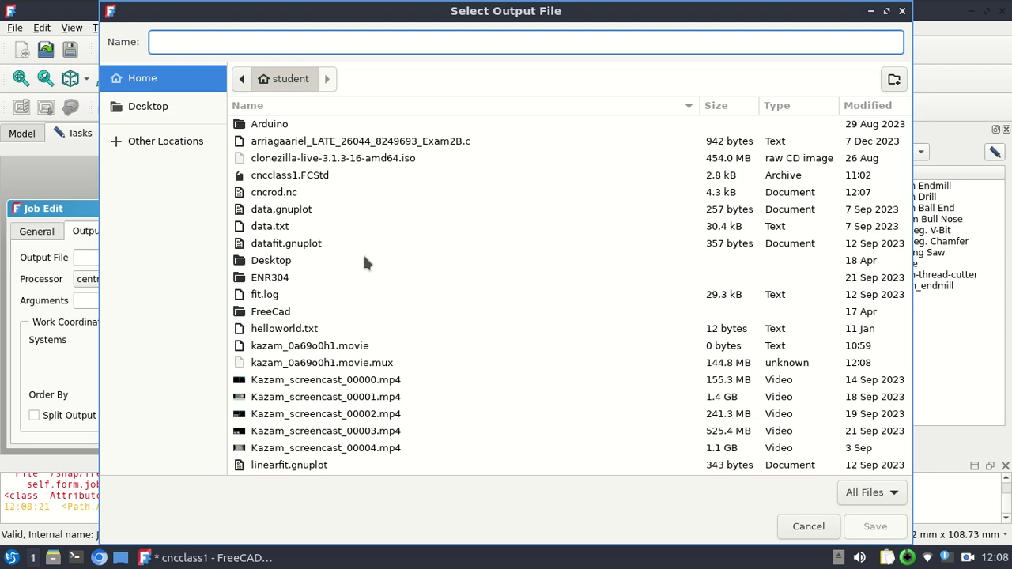
key(Escape)
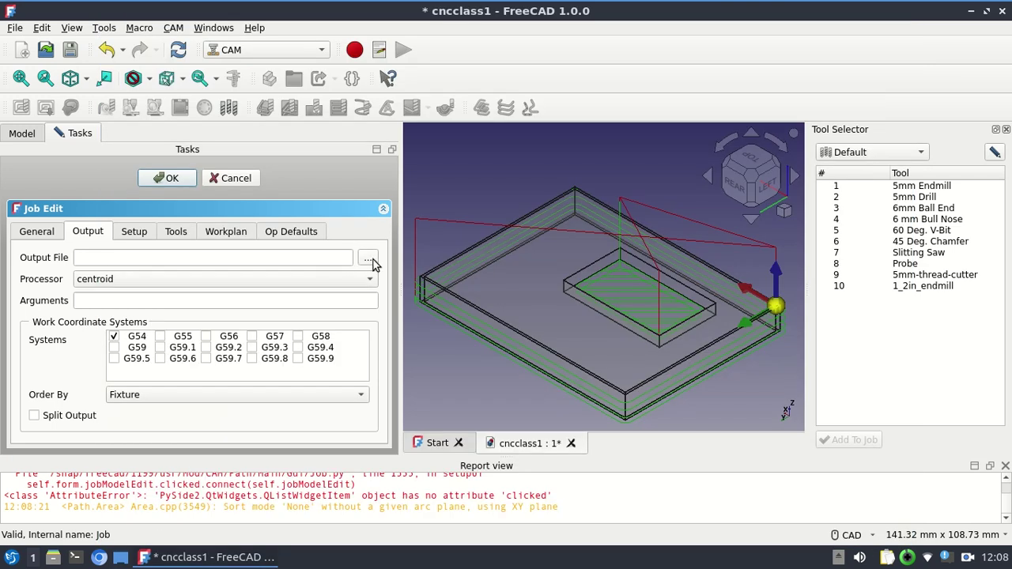
click(371, 260)
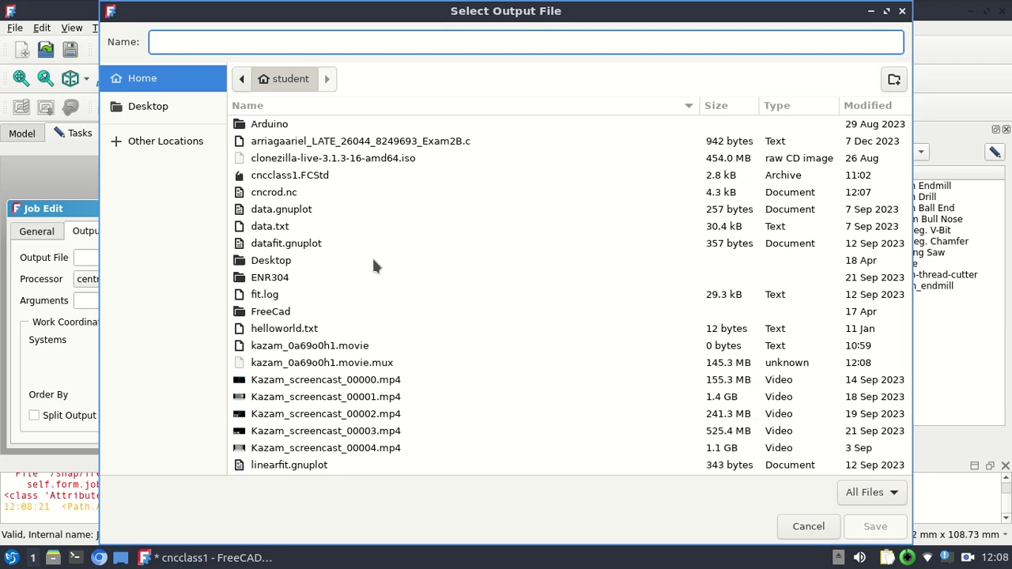
click(158, 109)
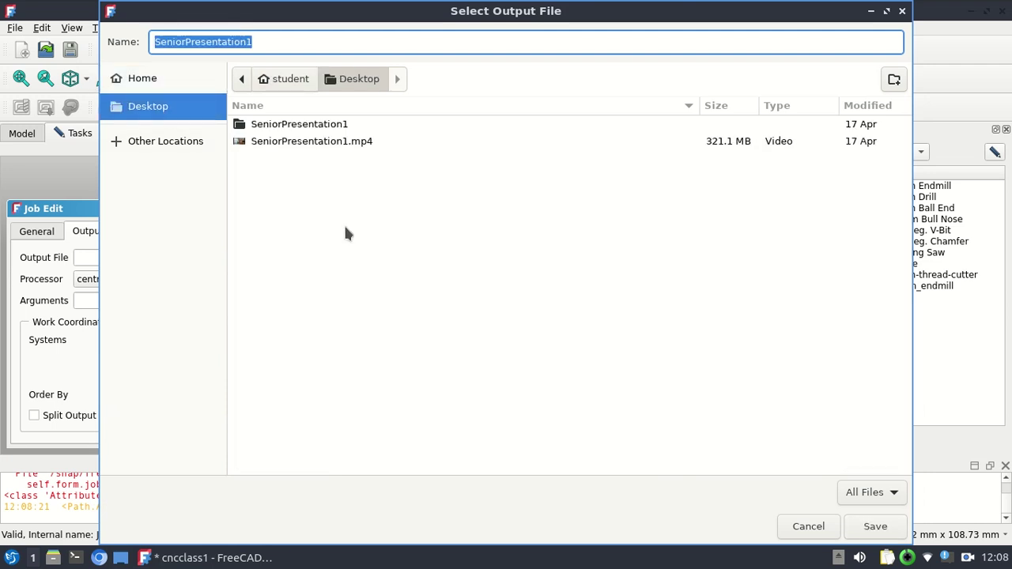
key(Tab)
click(267, 43)
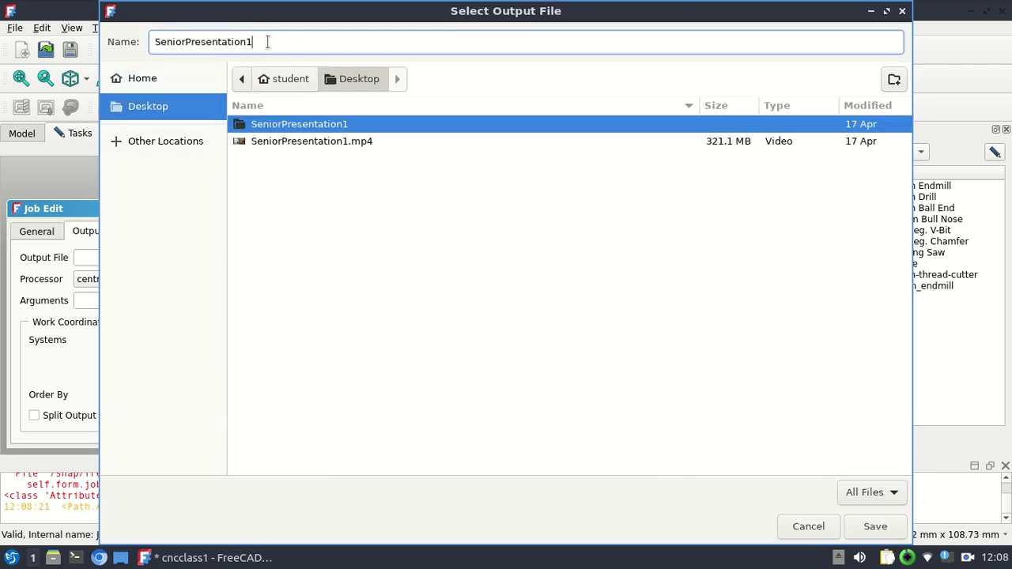
double_click(267, 43)
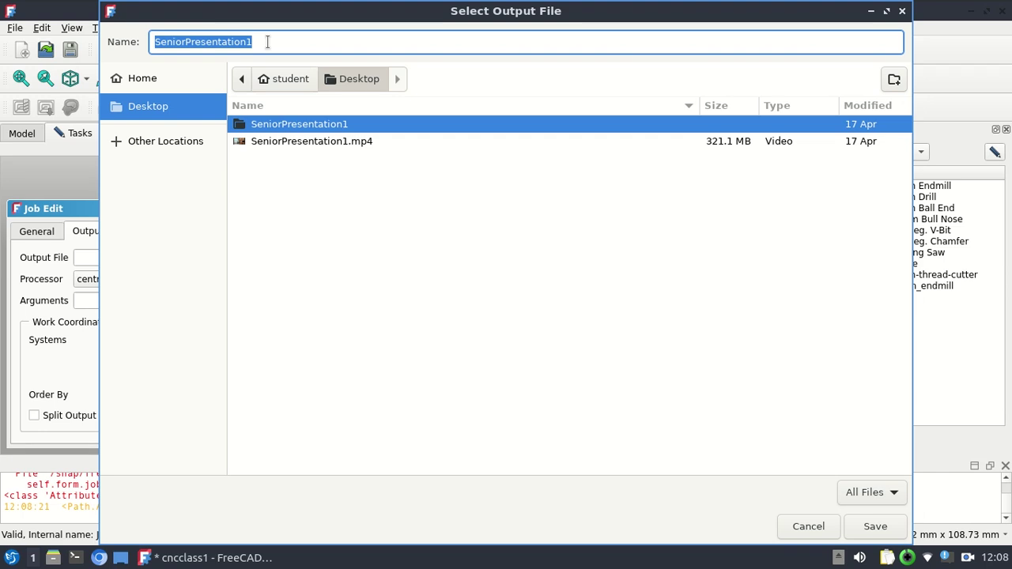
text(cncrod.)
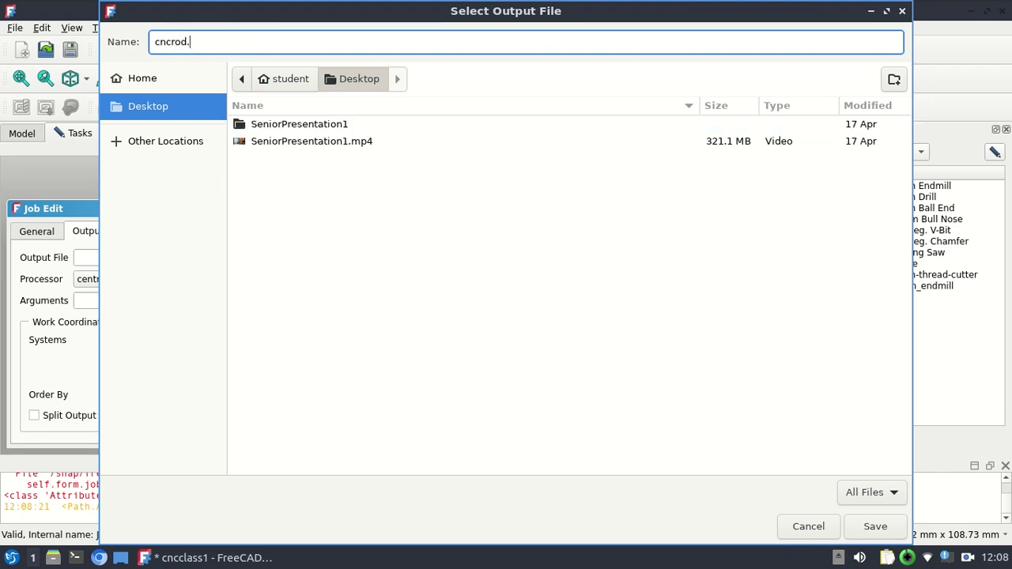
text(nc)
key(Return)
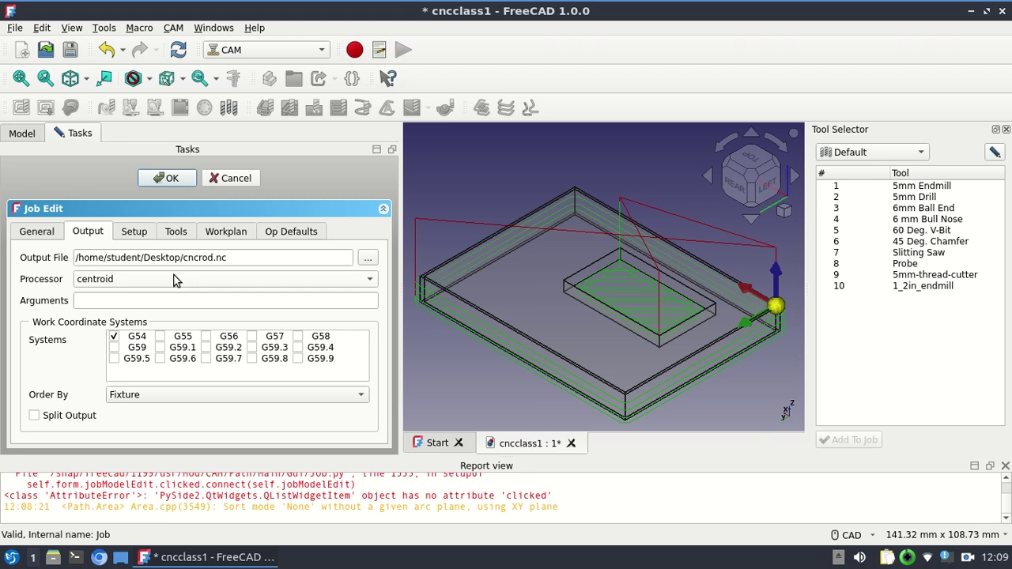
click(175, 183)
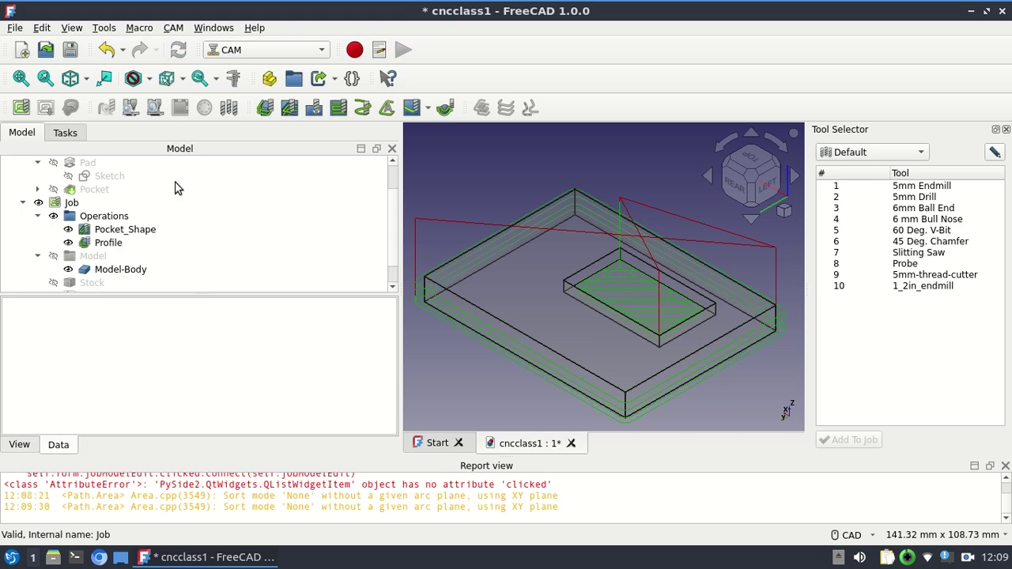
click(76, 202)
click(45, 108)
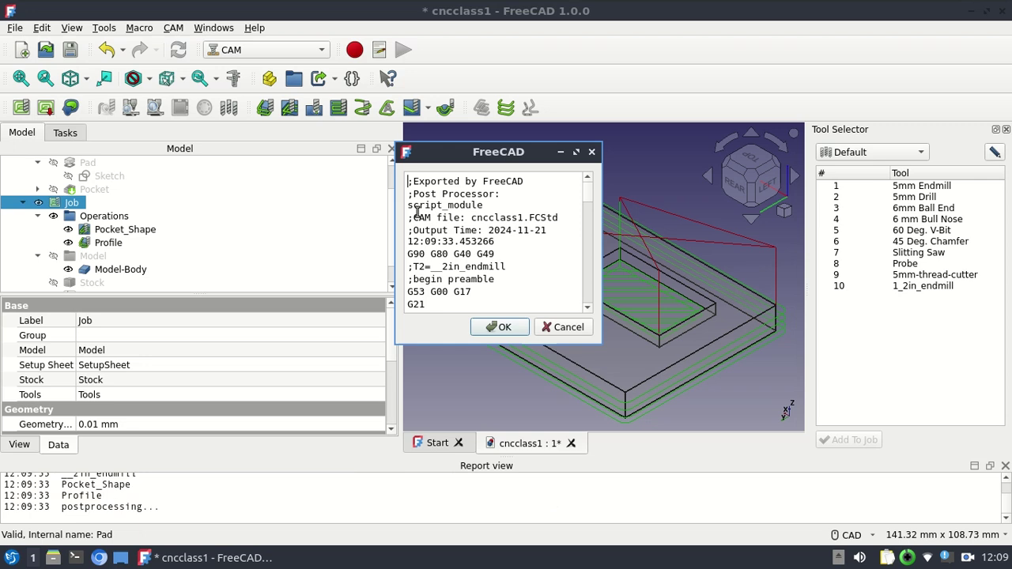
click(502, 327)
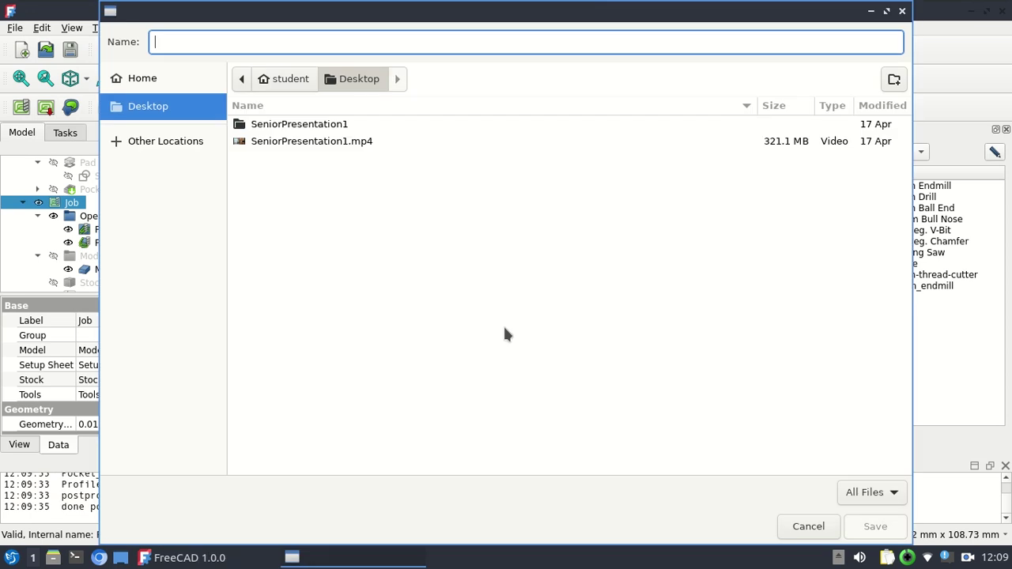
click(807, 526)
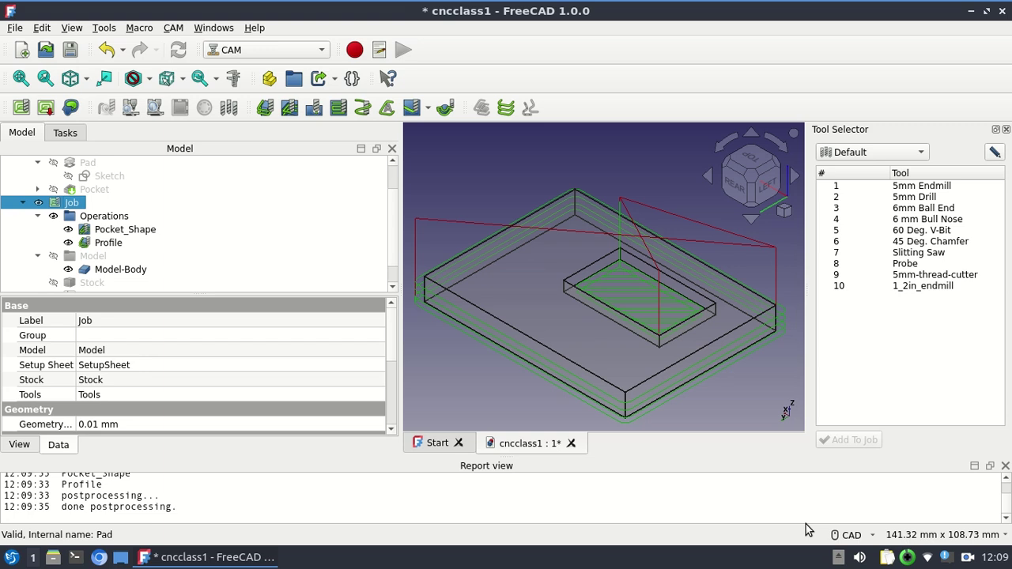
Check the output file path and post processor in the job's output settings, and close the job editor
double_click(73, 204)
click(82, 231)
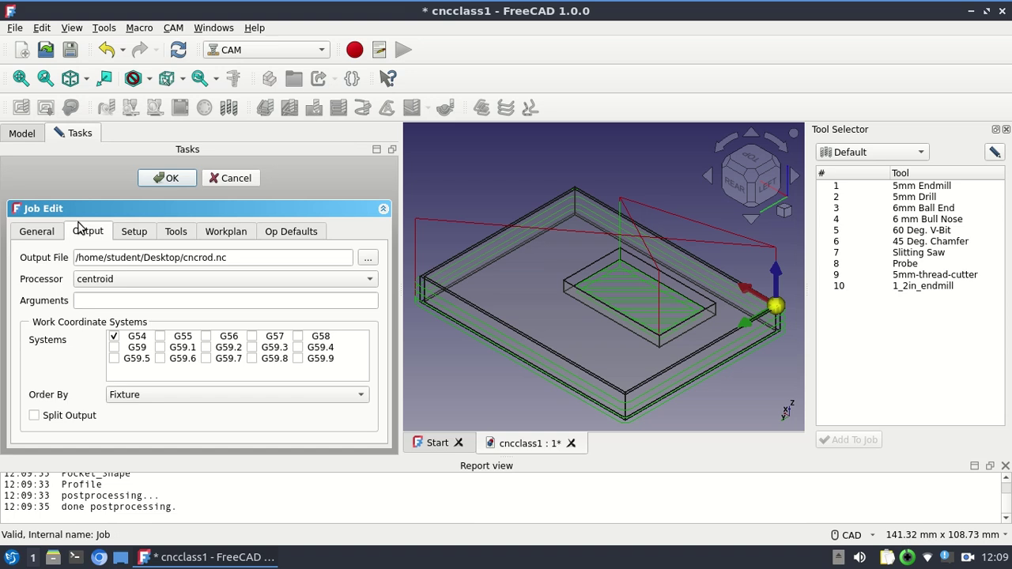
click(169, 179)
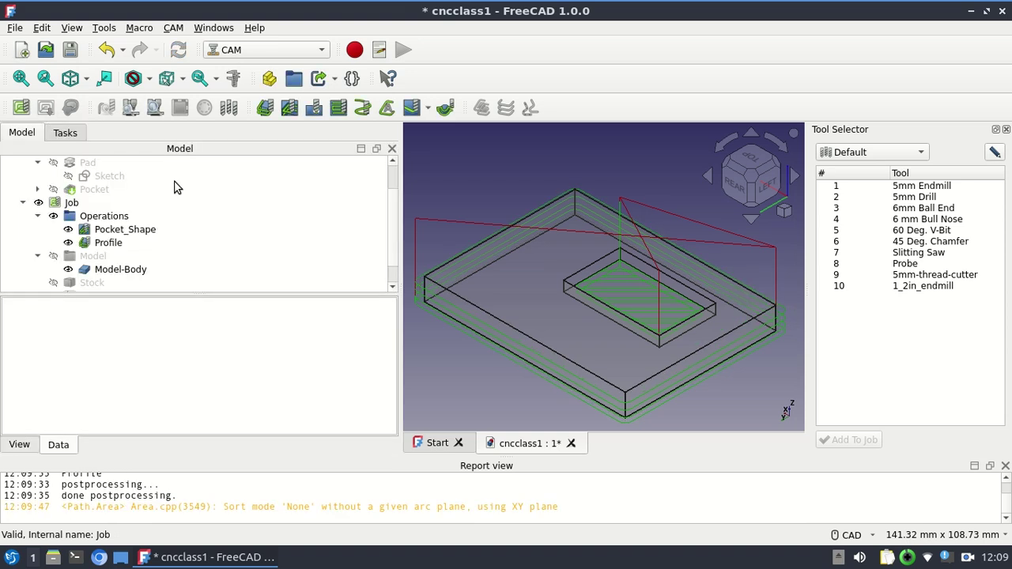
Post-process the job and save the G-code as cncrod.nc in the Desktop folder
click(73, 203)
click(46, 108)
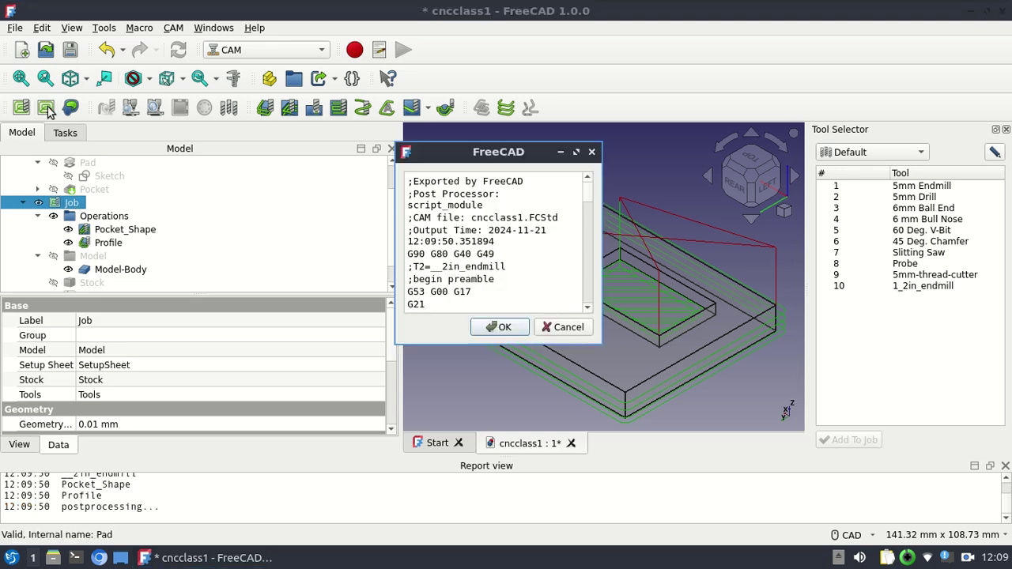
click(495, 326)
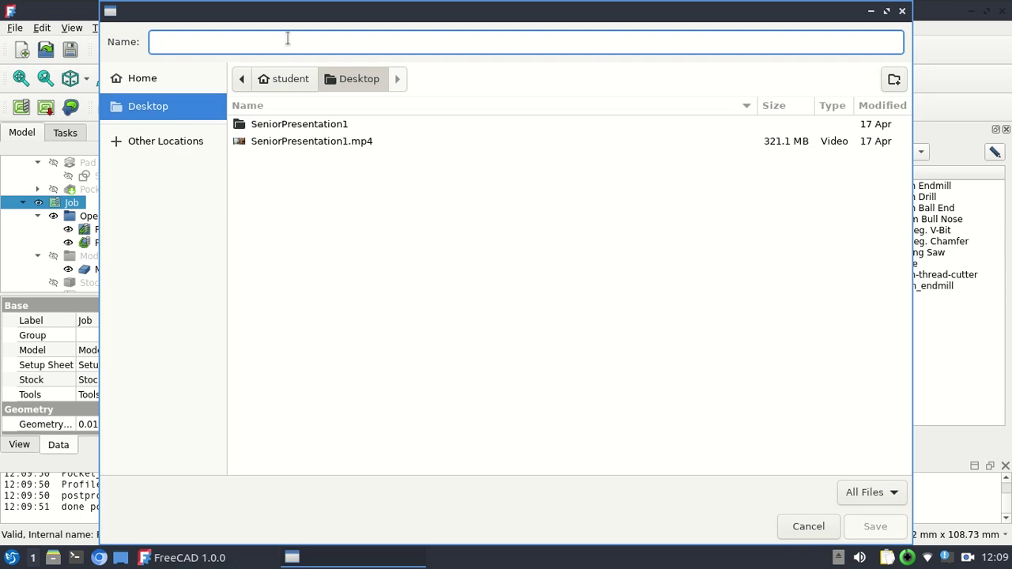
text(cncrod.nc)
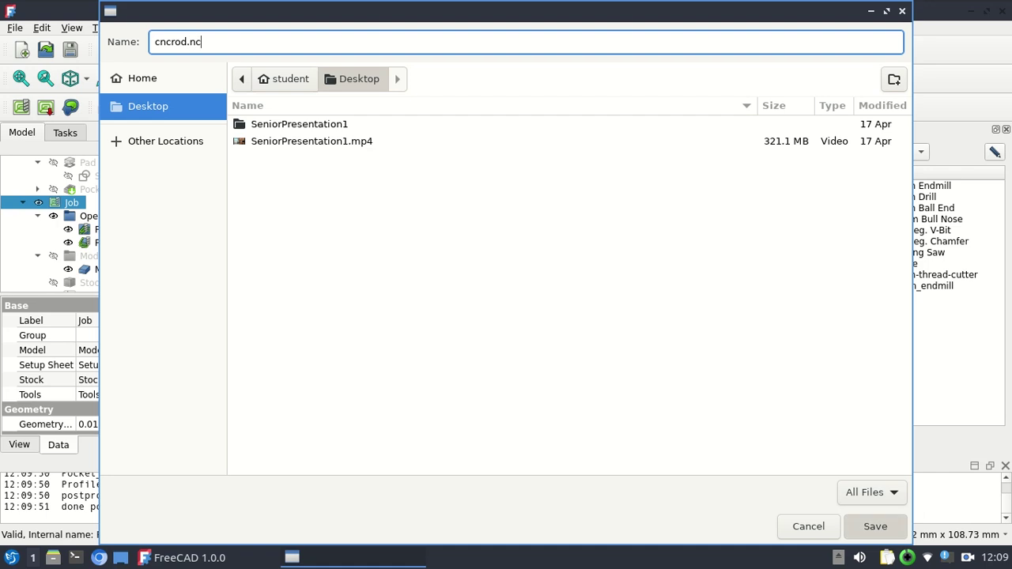
key(Return)
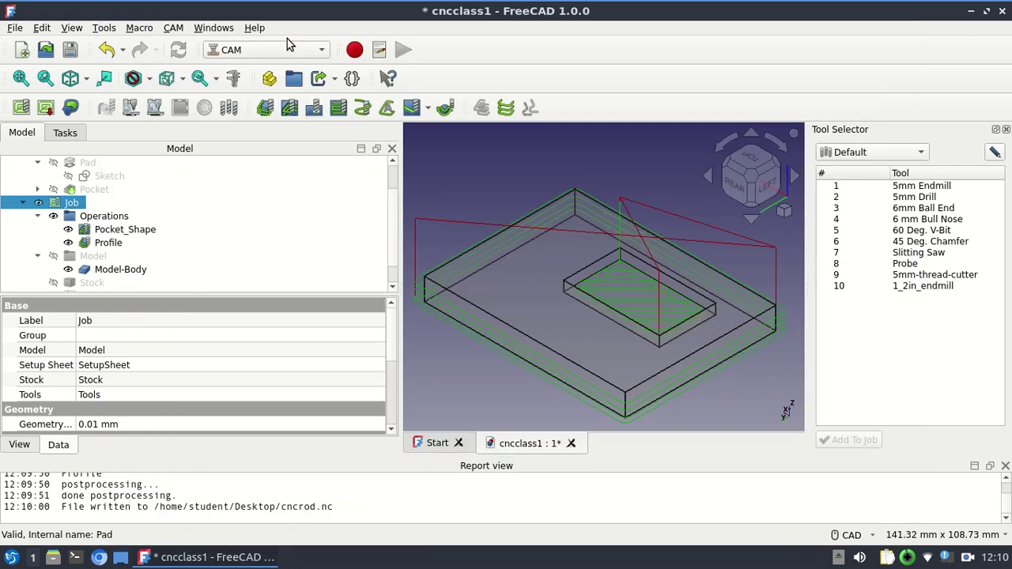
Minimize FreeCAD and try to open cncrod.nc from the desktop, cancelling the application choice
click(967, 16)
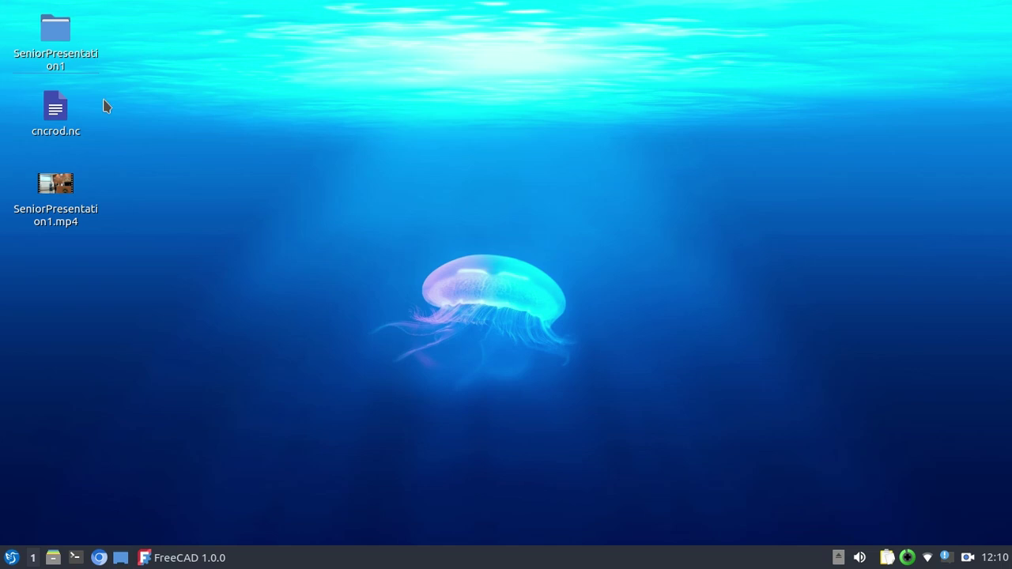
double_click(54, 113)
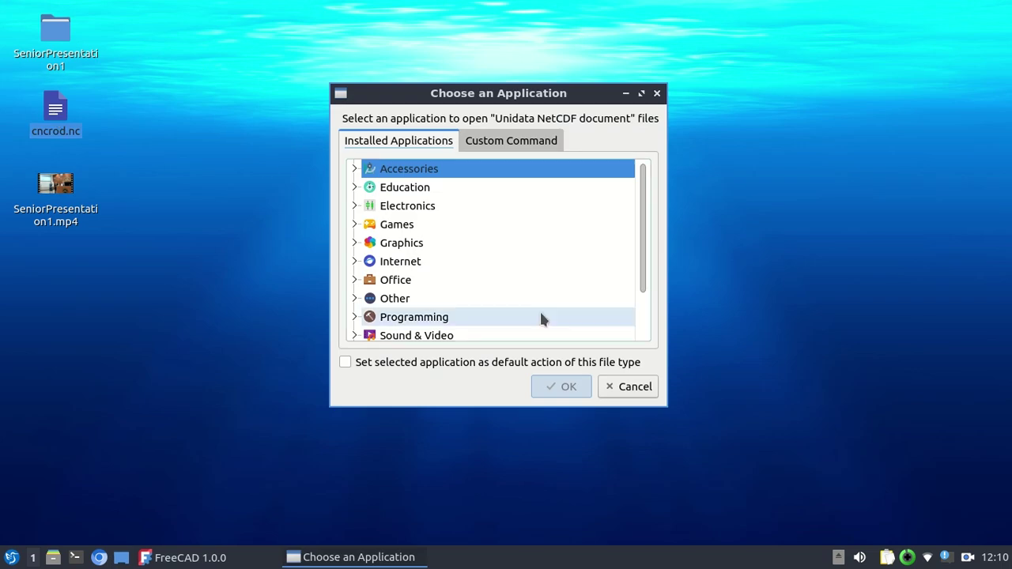
click(630, 387)
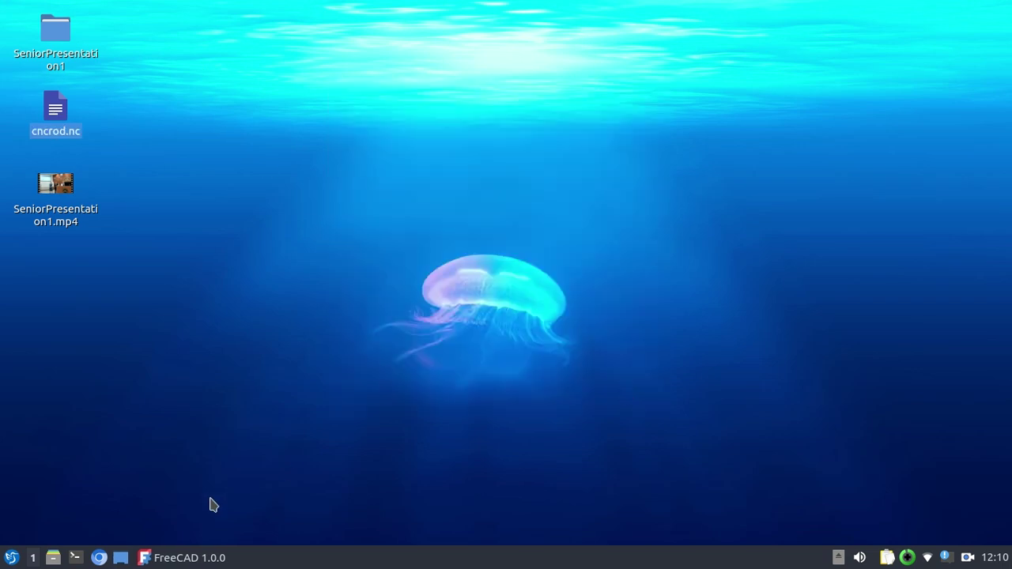
Switch to a terminal, change to the Desktop directory and print the contents of cncrod.nc with cat
click(76, 558)
text(cd Des)
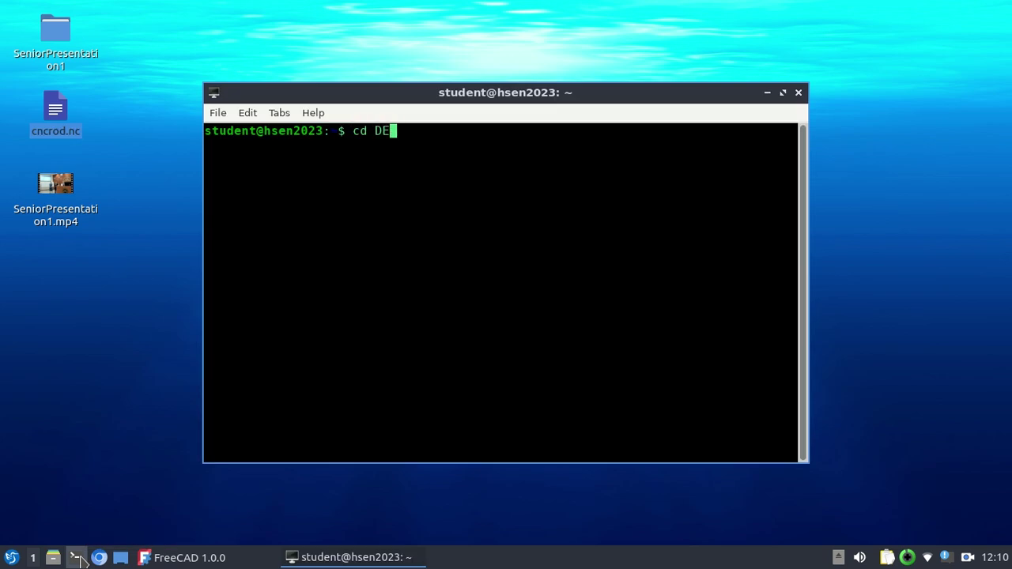
key(Tab)
key(Return)
text(cat )
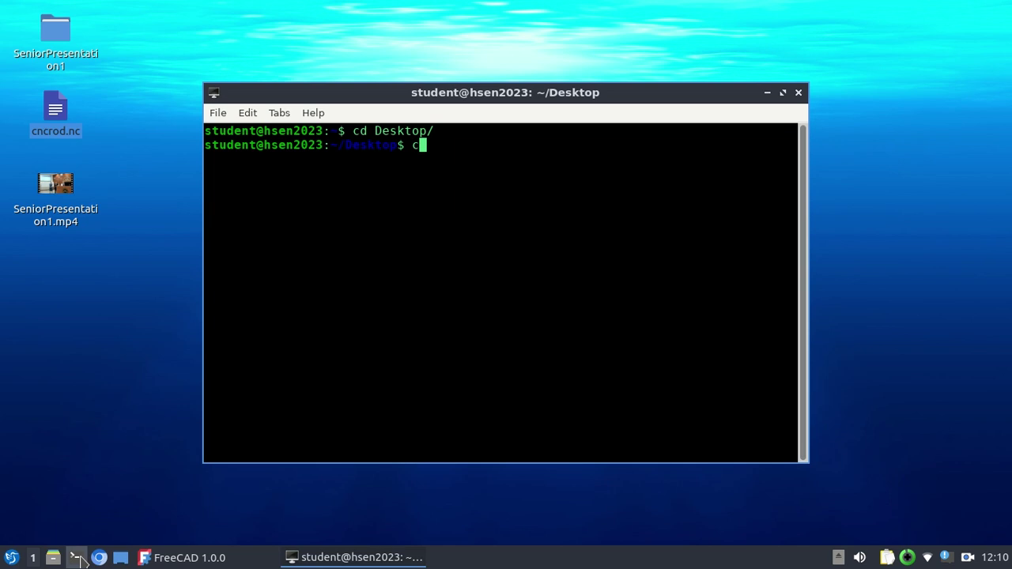
text(cnc)
key(Tab)
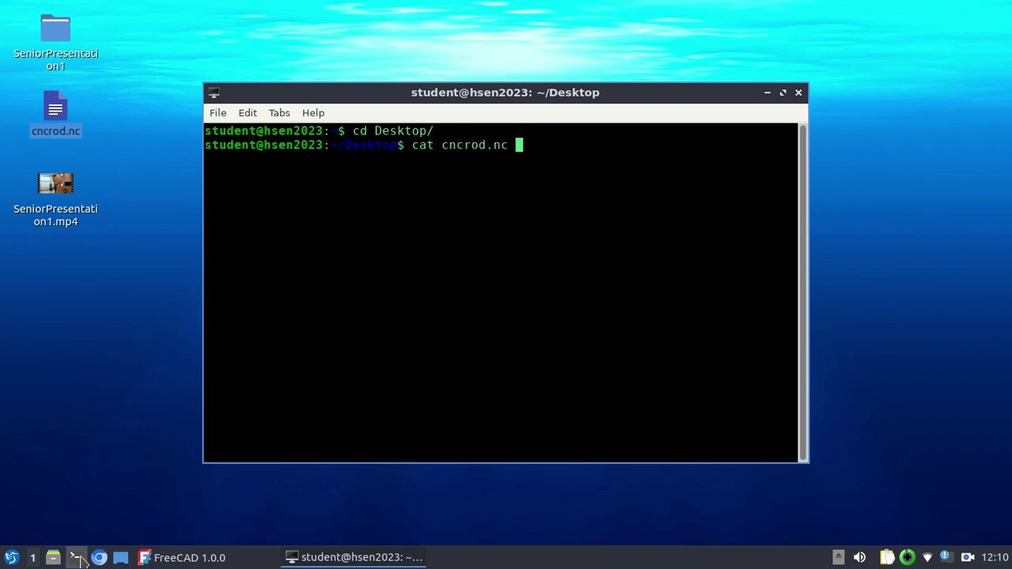
key(Return)
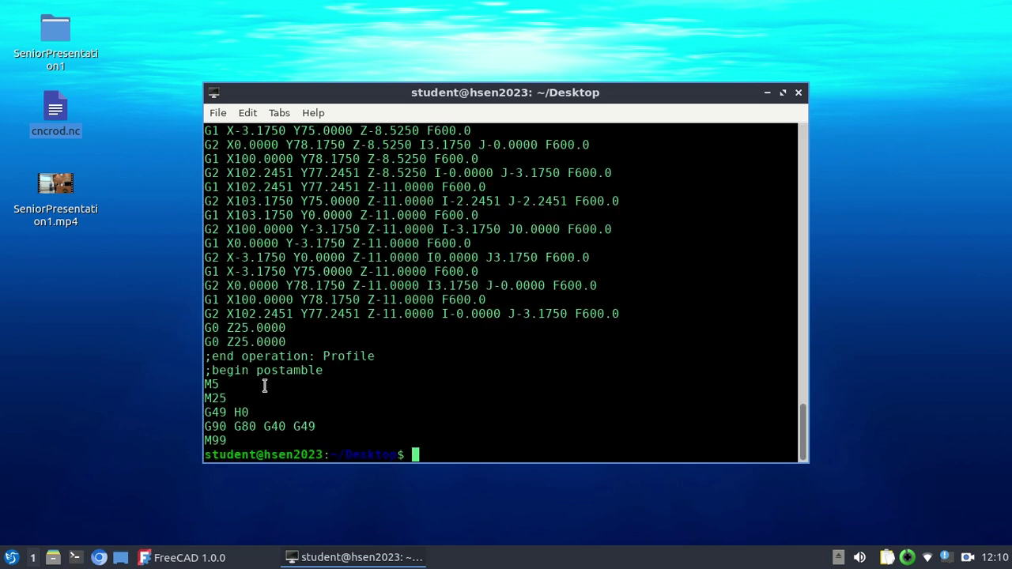